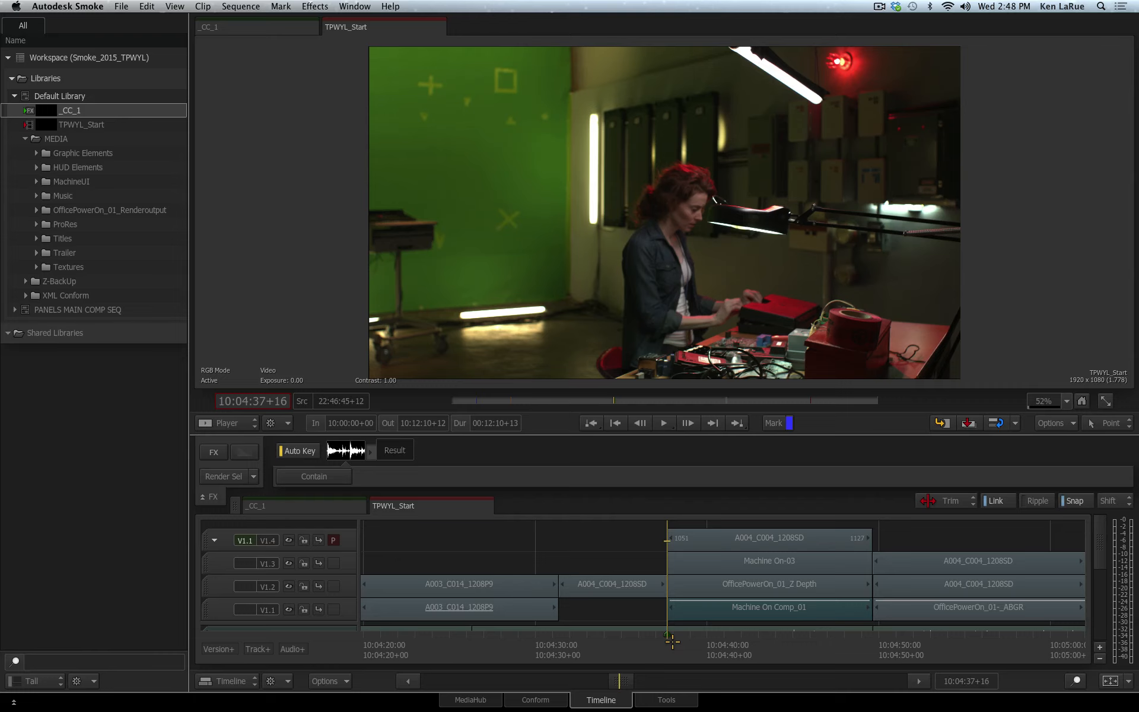
Step: View the stacked layers of the shot track by track in the timeline and open Machine On Comp_01 in the ConnectFX editor
left_click_drag(673, 641, 680, 689)
key("Down")
key("Page_Down")
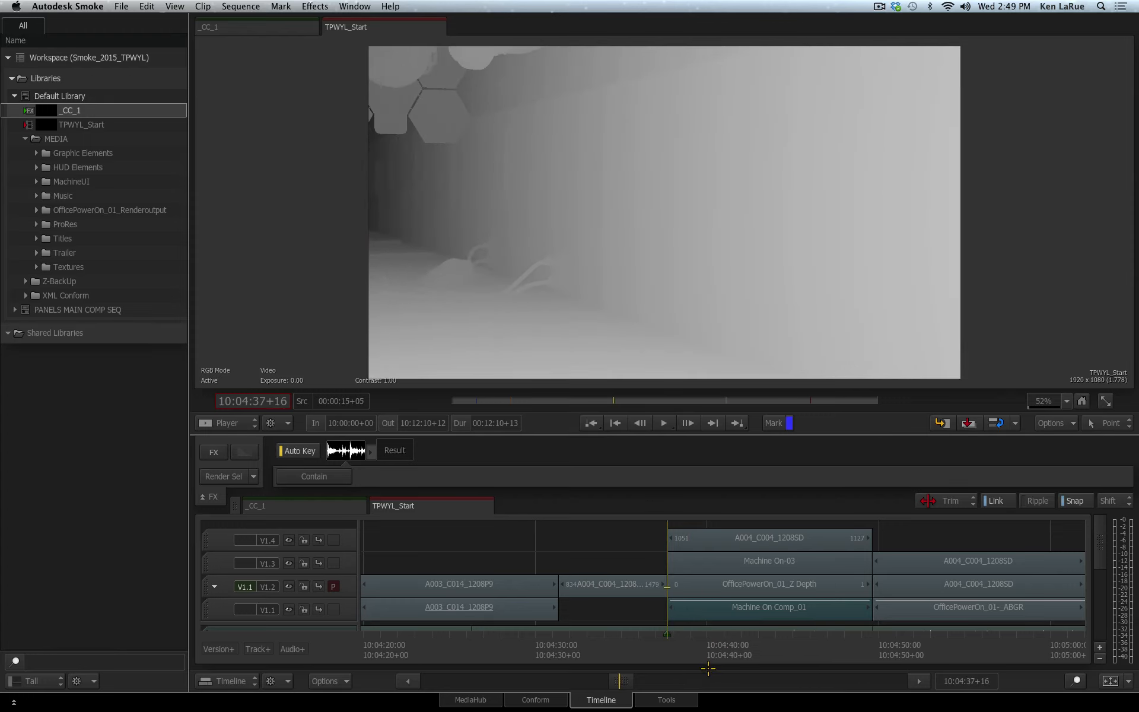
key("Page_Down")
mouse_move(704, 643)
left_mouse_down()
mouse_move(827, 646)
mouse_move(765, 664)
mouse_move(688, 657)
left_mouse_up()
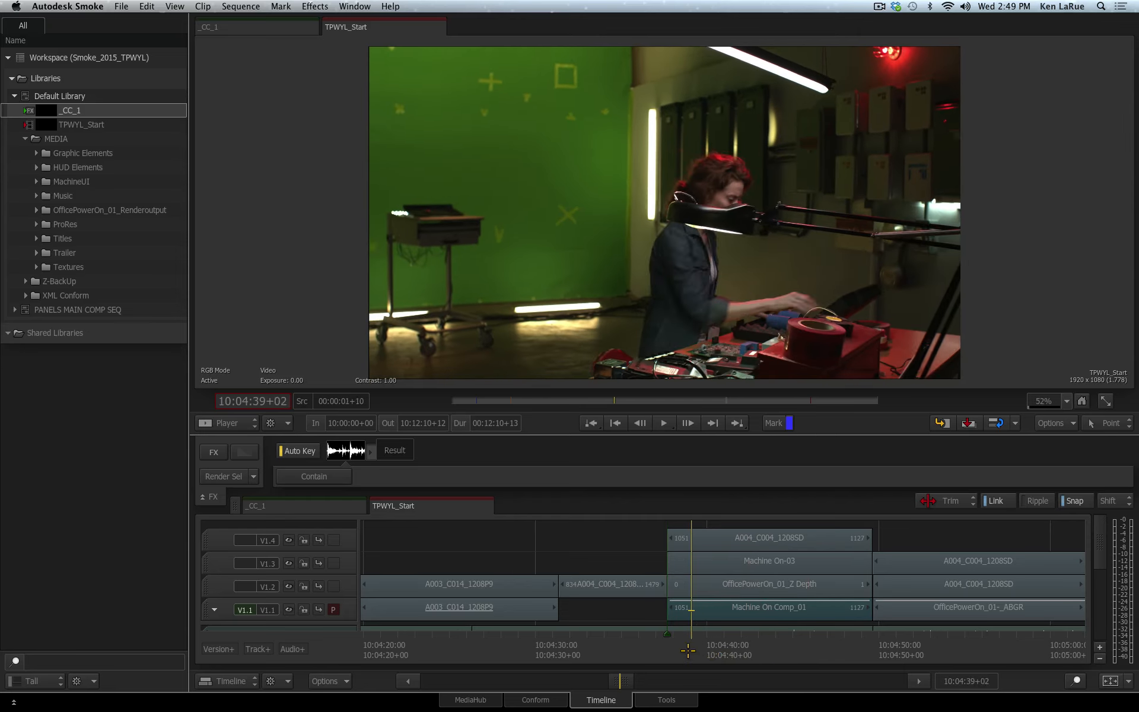
left_click(725, 608)
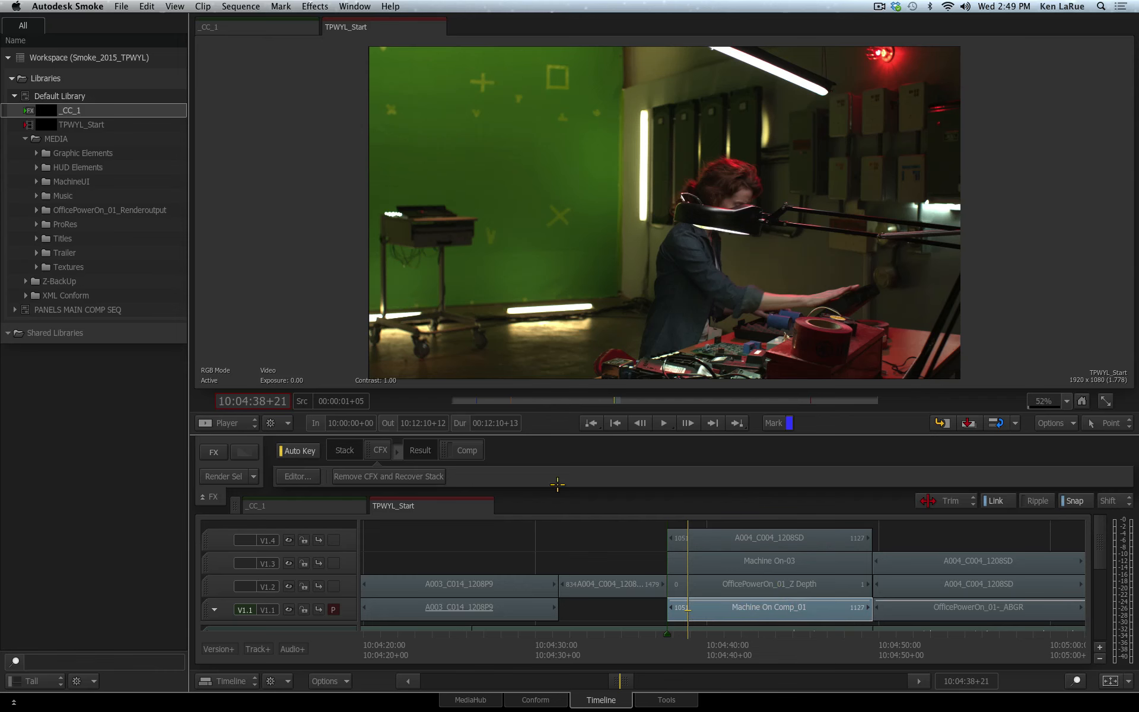
left_click(378, 449)
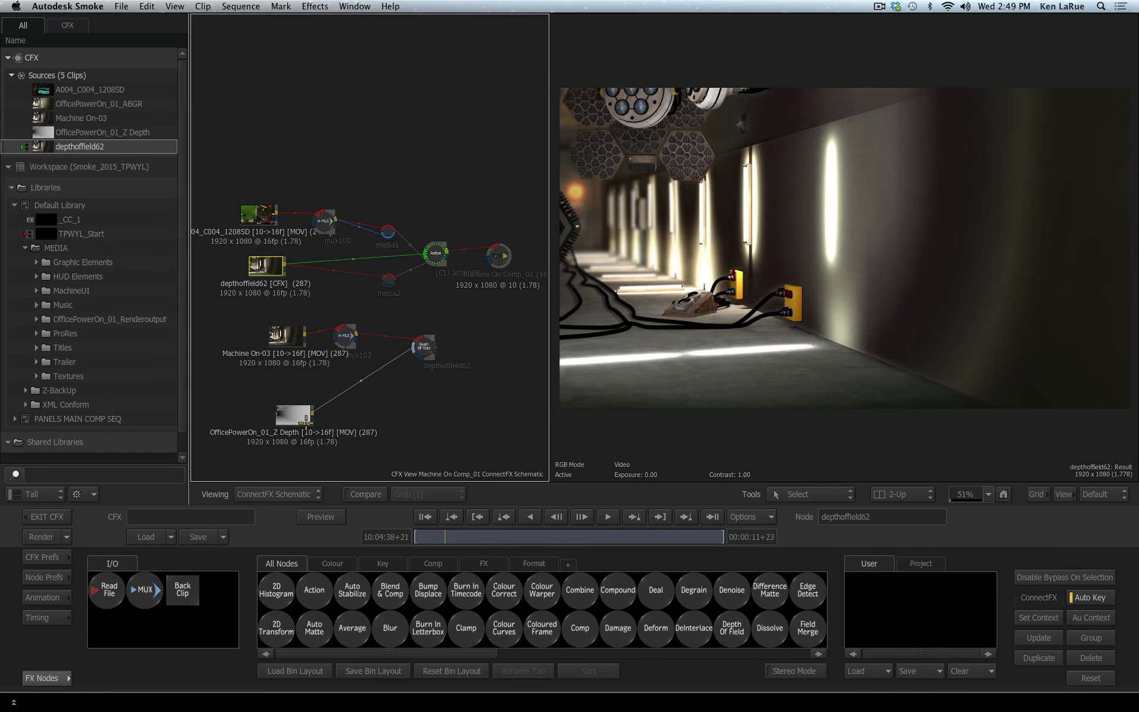
Step: View the OfficePowerOn_01_Z Depth and Machine On-03 source clips in the schematic, scrubbing through their frames
left_click_drag(288, 401, 283, 390)
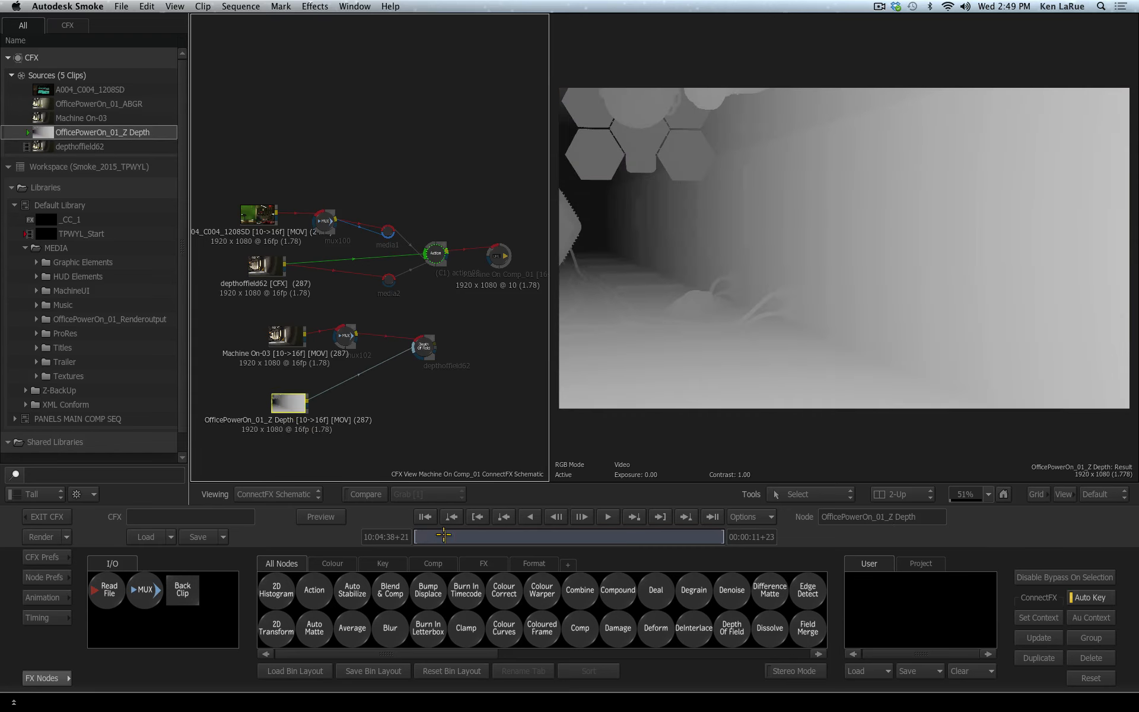
left_click_drag(585, 546, 364, 552)
double_click(283, 337)
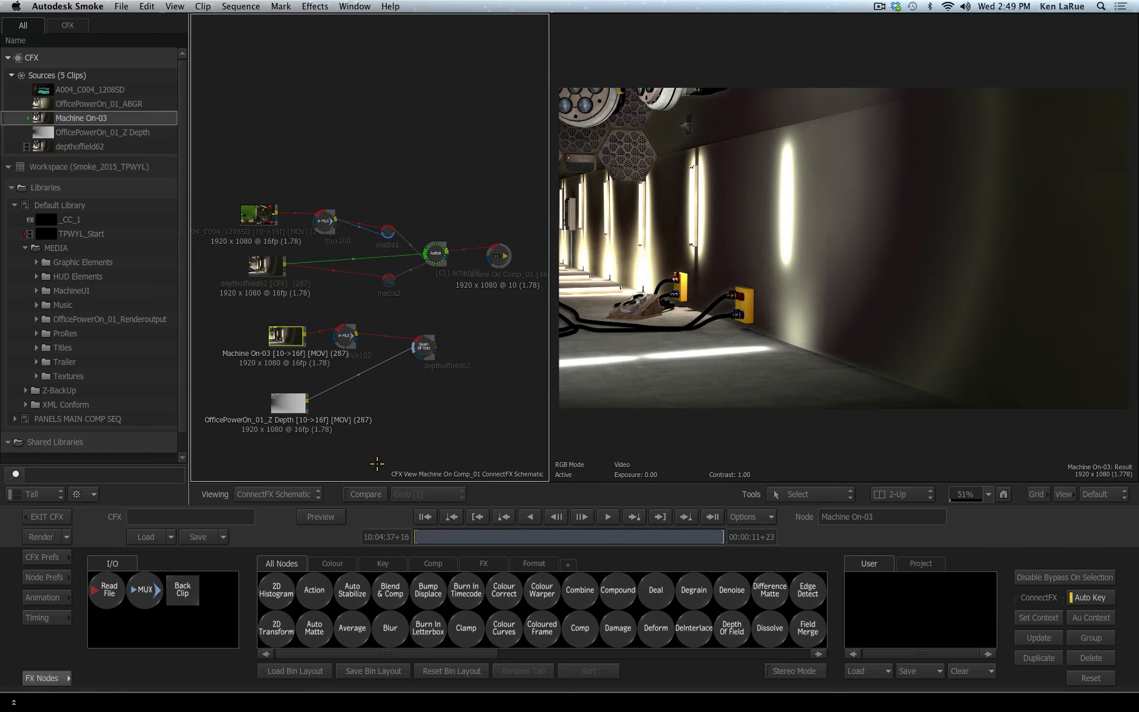
left_click_drag(437, 535, 286, 557)
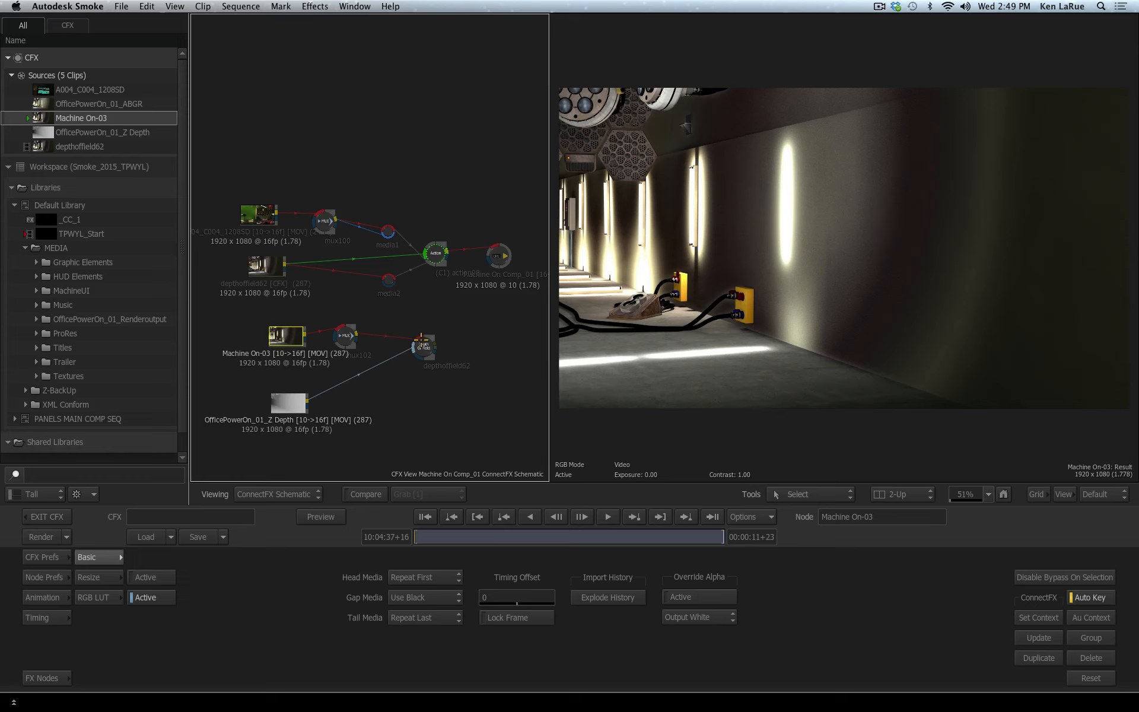
Step: Review the Depth Of Field node at 10:04:45+22, create a CFX clip from it and place the clip below the node
left_click_drag(411, 350, 405, 347)
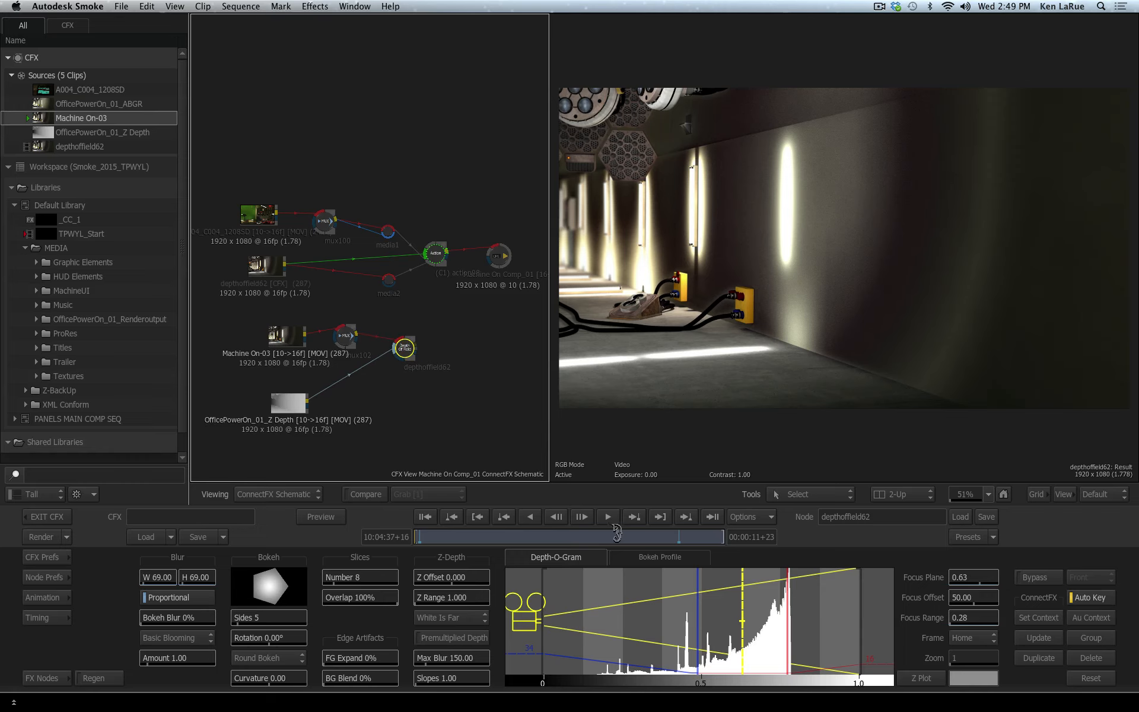
left_click(680, 537)
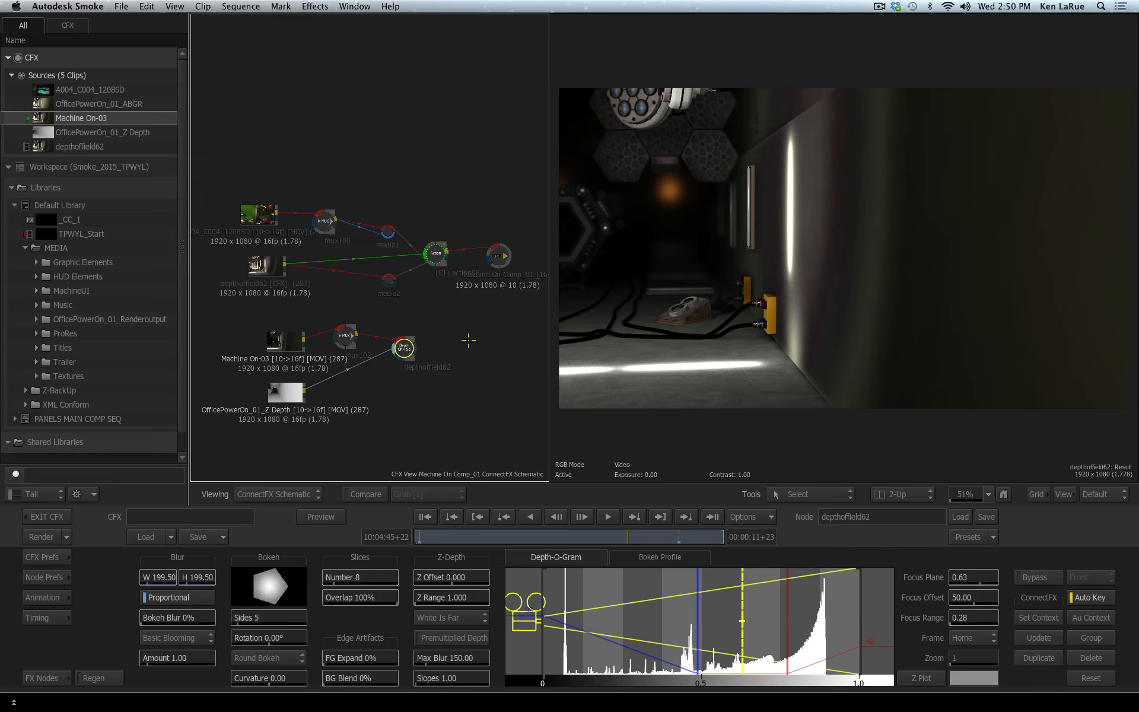
right_click(404, 346)
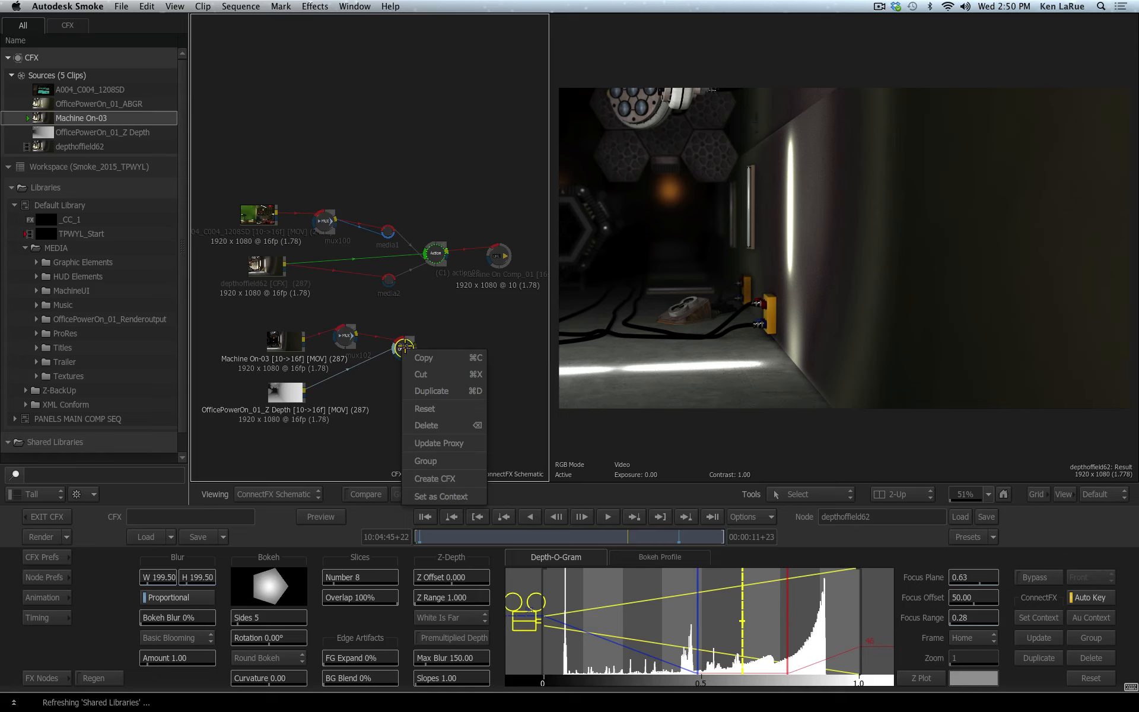
left_click(452, 478)
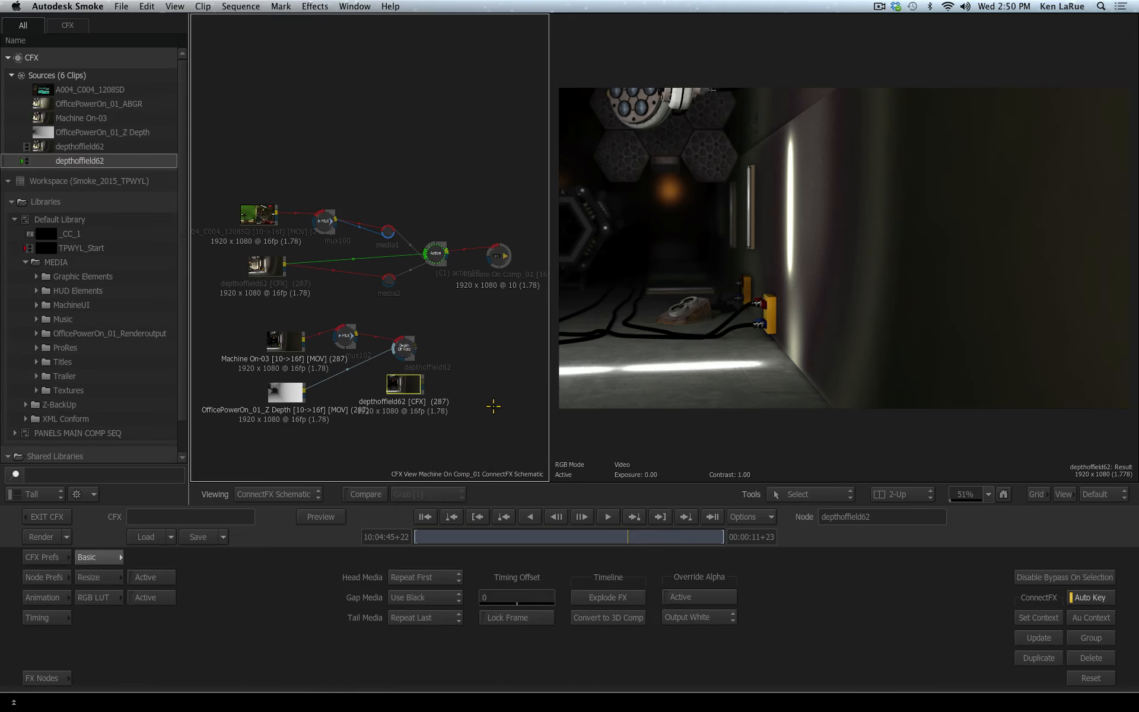
left_click_drag(401, 392, 417, 410)
Step: Check the render option available for the new depthoffield62 CFX clip below the Depth Of Field node
right_click(413, 408)
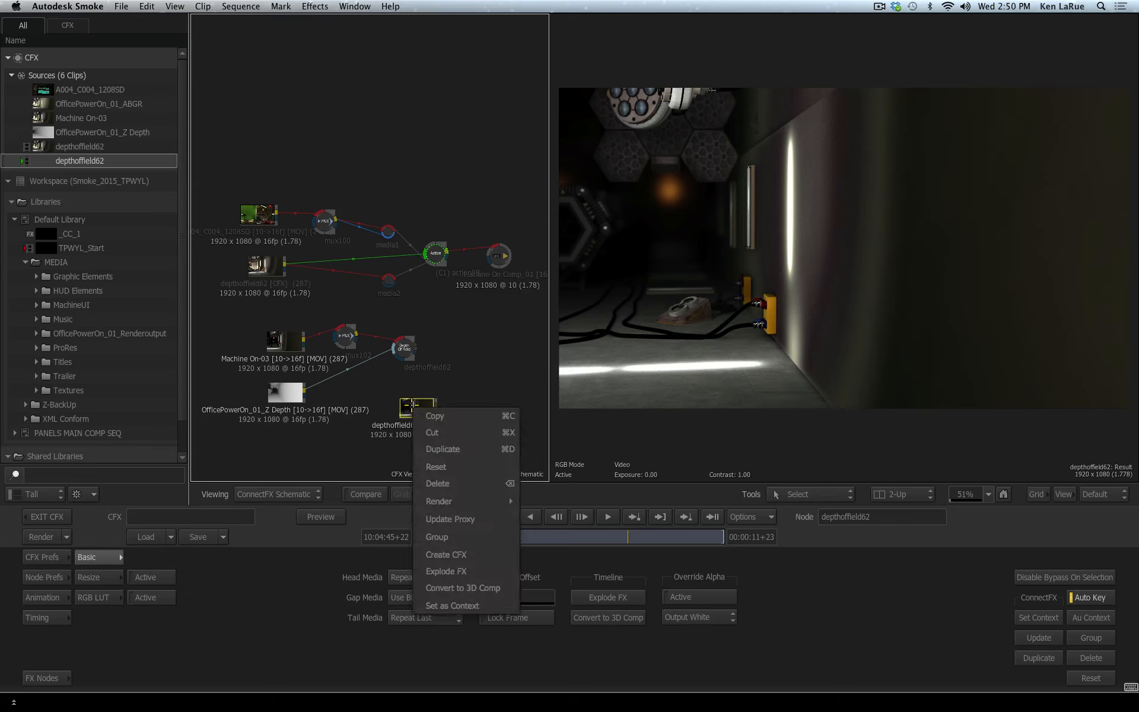
mouse_move(457, 501)
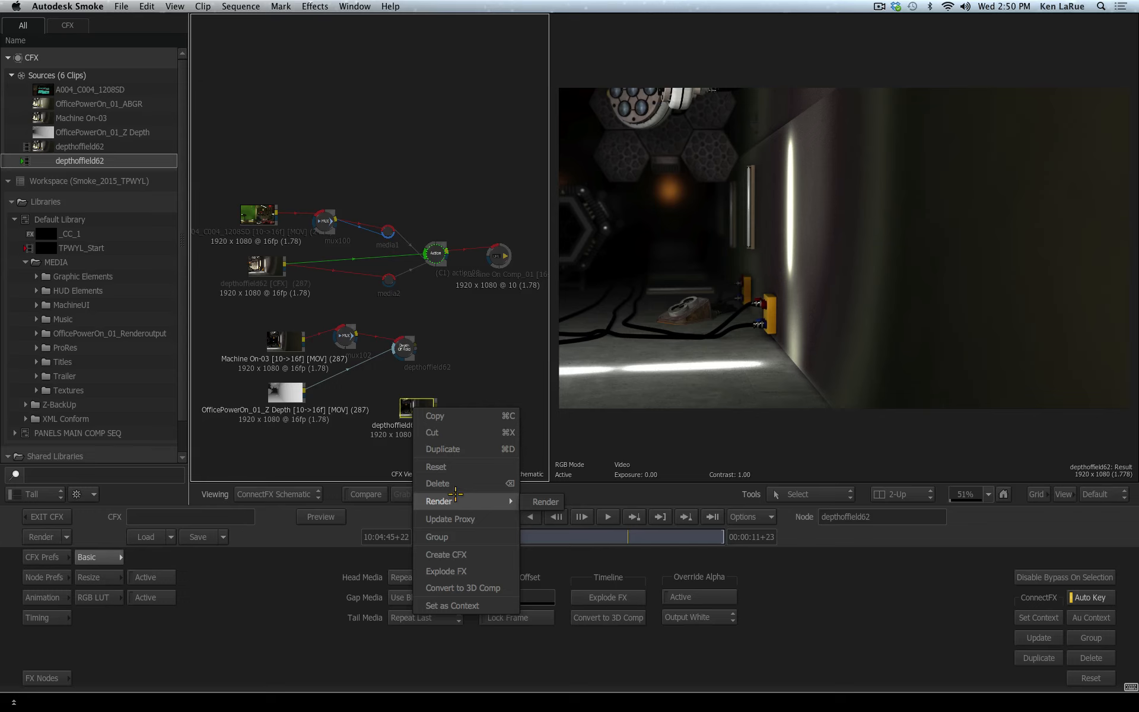
left_click(408, 409)
mouse_move(412, 408)
left_mouse_down()
mouse_move(423, 387)
mouse_move(419, 411)
left_mouse_up()
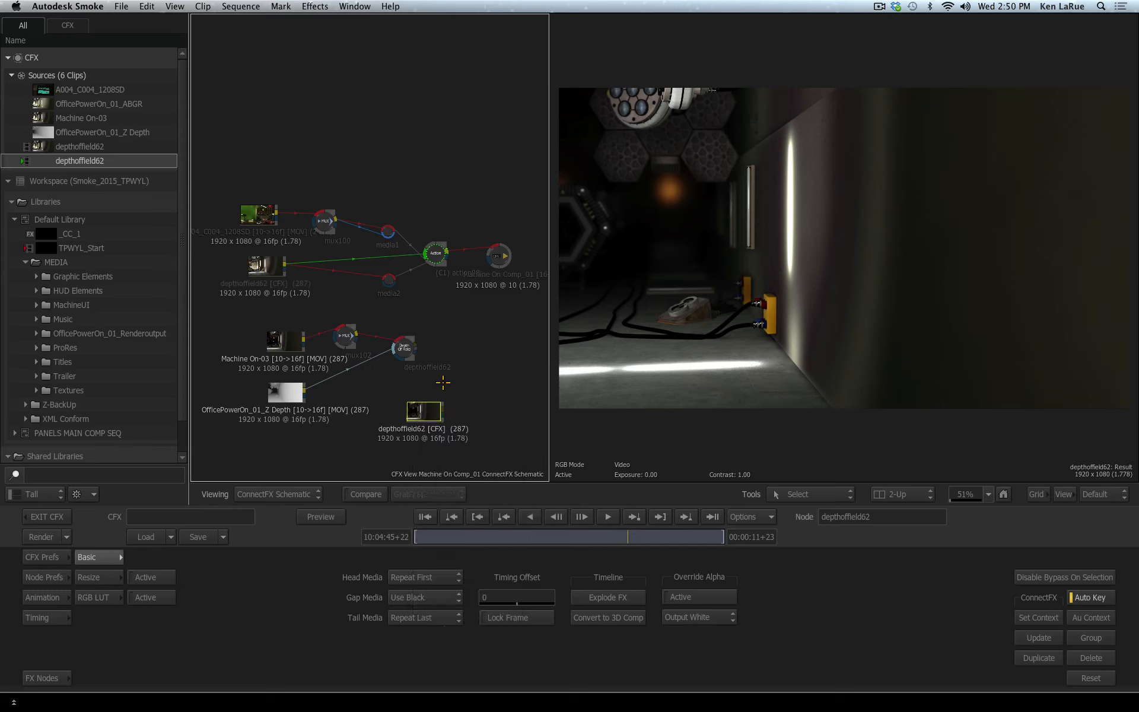
mouse_move(423, 417)
left_mouse_down()
mouse_move(402, 414)
mouse_move(421, 414)
left_mouse_up()
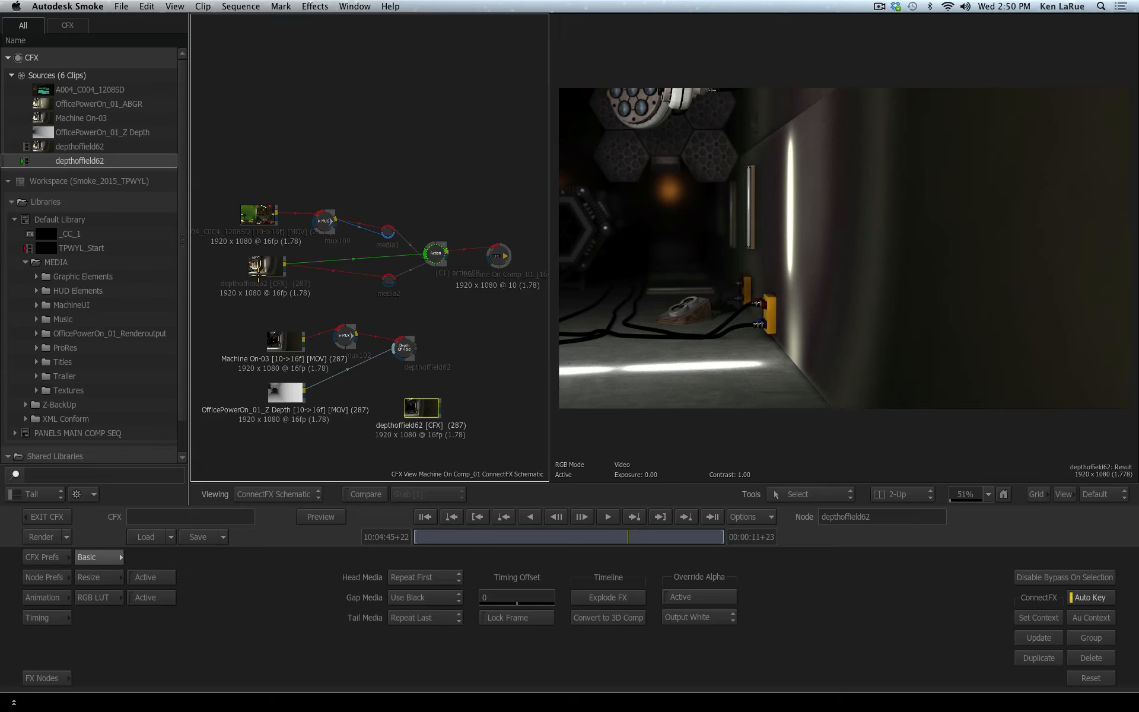
Step: View the depthoffield62 background connected to the composite from start to end, and the A004_C004_1208SD green-screen clip on the first frame
mouse_move(262, 267)
left_mouse_down()
mouse_move(242, 273)
mouse_move(264, 275)
left_mouse_up()
left_click_drag(468, 537, 803, 554)
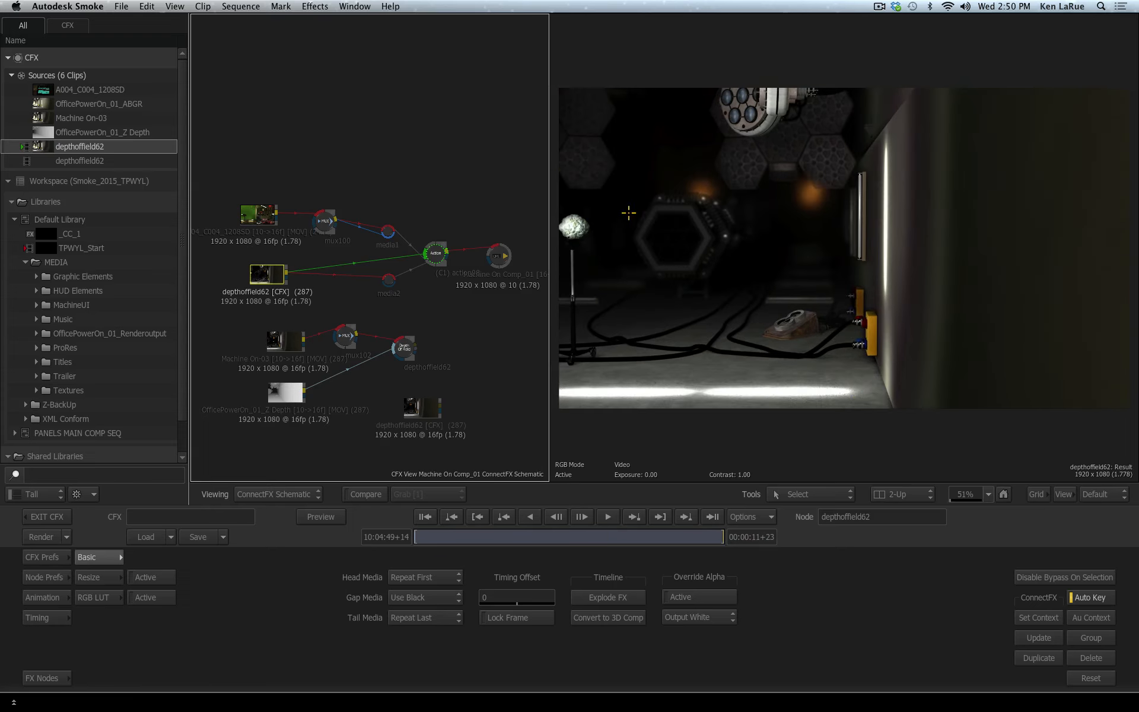
left_click_drag(267, 265, 330, 279)
left_click_drag(330, 350, 598, 337)
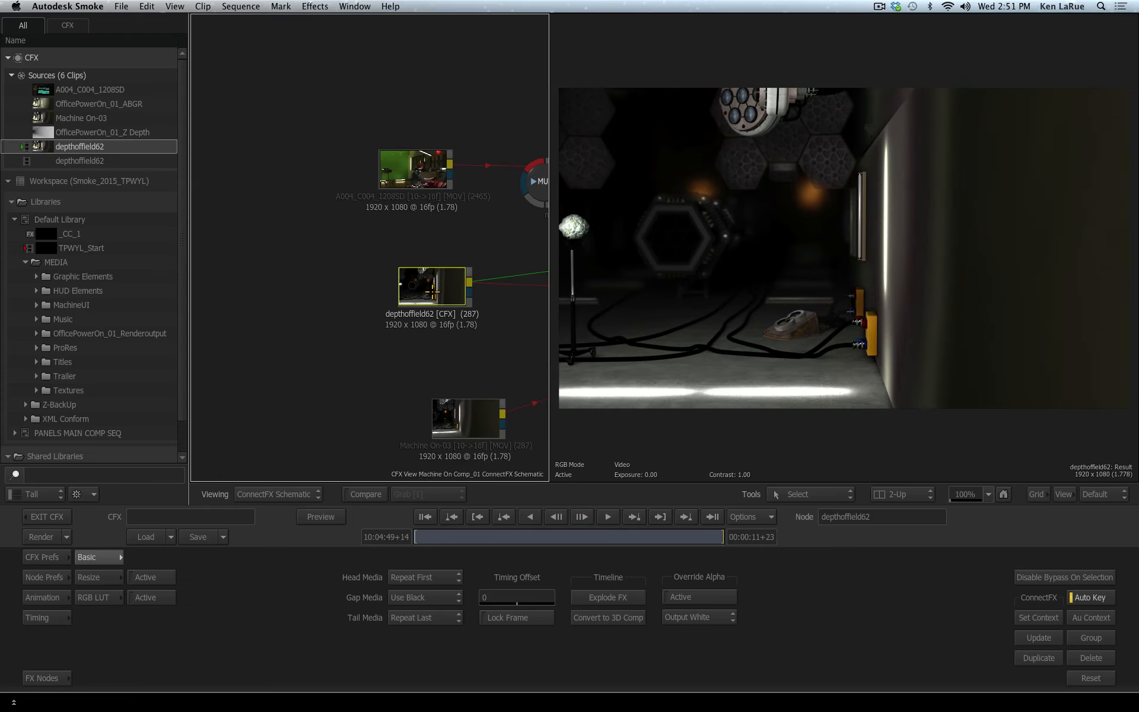
mouse_move(437, 300)
left_mouse_down()
mouse_move(413, 280)
mouse_move(420, 290)
left_mouse_up()
left_click_drag(448, 536, 735, 539)
key("Home")
left_click_drag(494, 320, 309, 323)
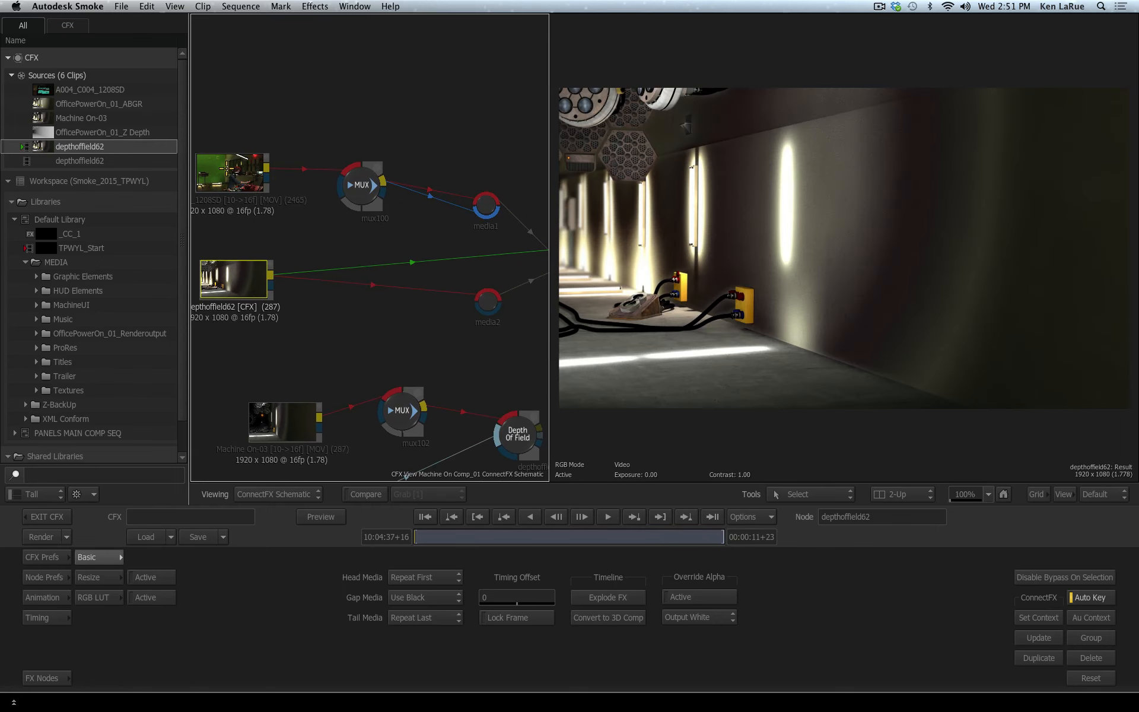
mouse_move(227, 169)
left_mouse_down()
mouse_move(242, 154)
mouse_move(244, 166)
left_mouse_up()
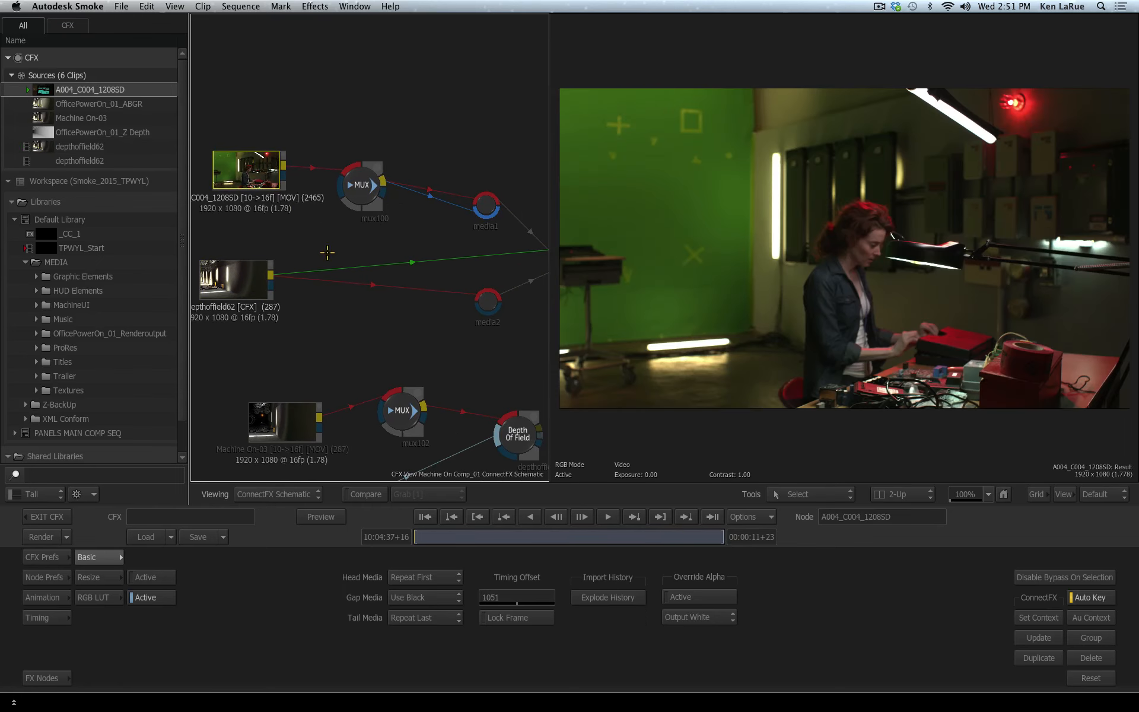
left_click_drag(431, 339, 303, 340)
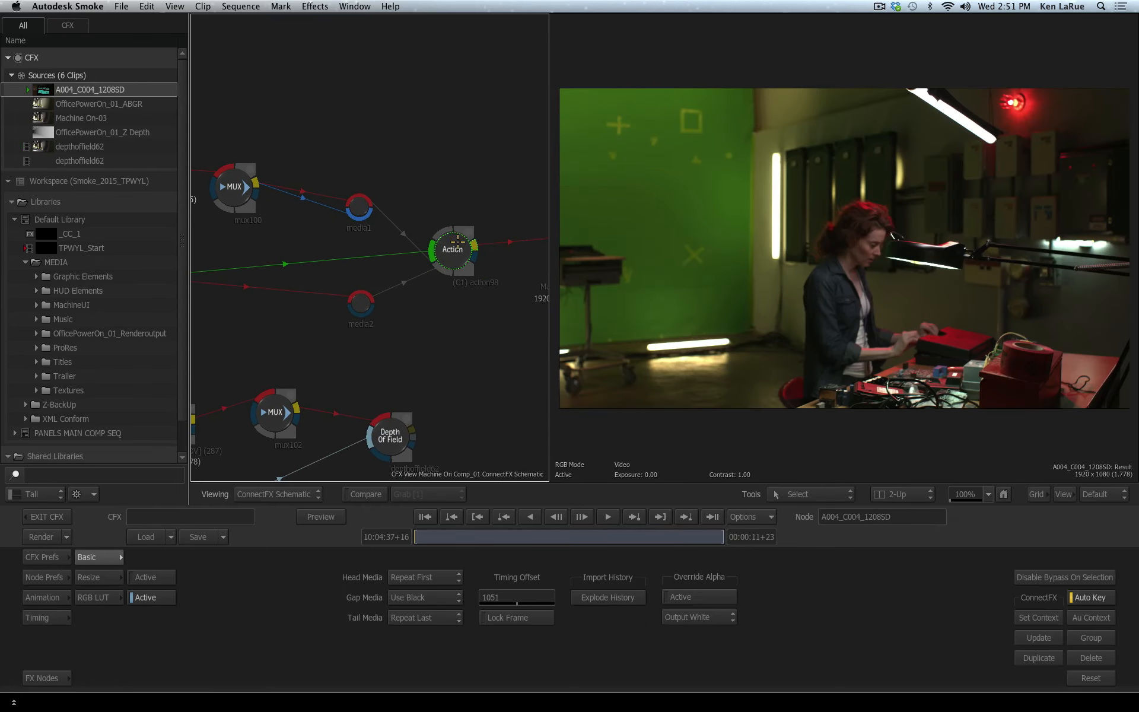
Step: Inspect the Action node's media layers on the last frame, 10:04:49+14, and select the mux100 front and matte layer
mouse_move(445, 257)
left_mouse_down()
mouse_move(453, 240)
mouse_move(446, 257)
left_mouse_up()
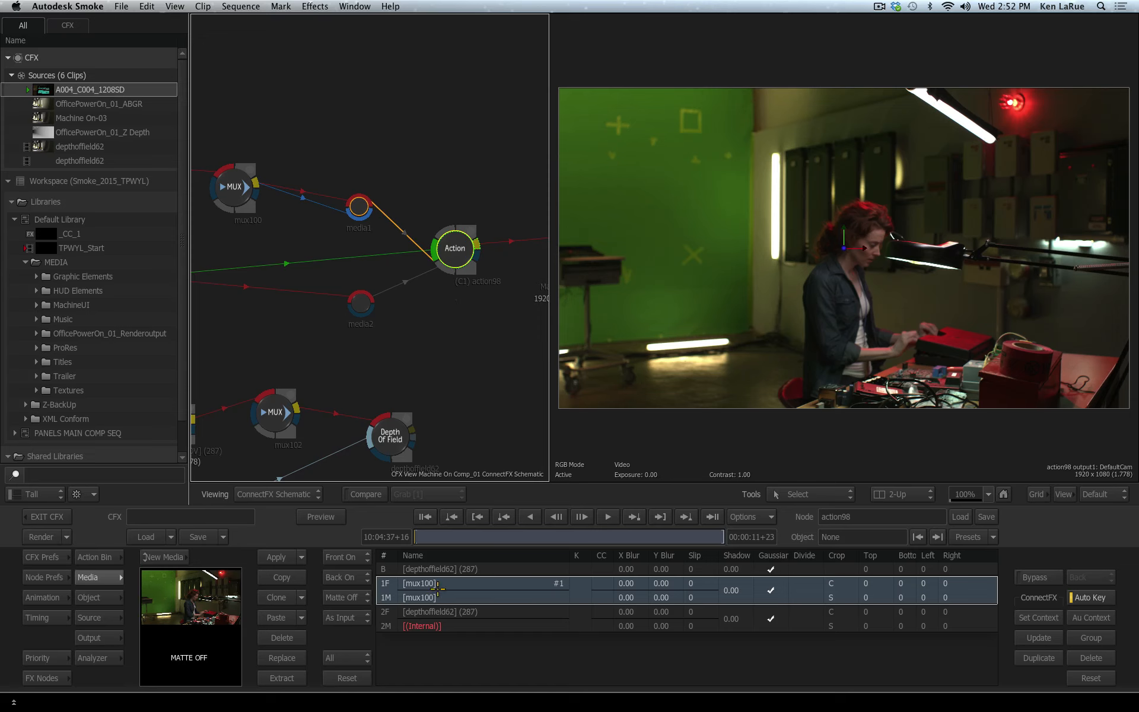
left_click(387, 626)
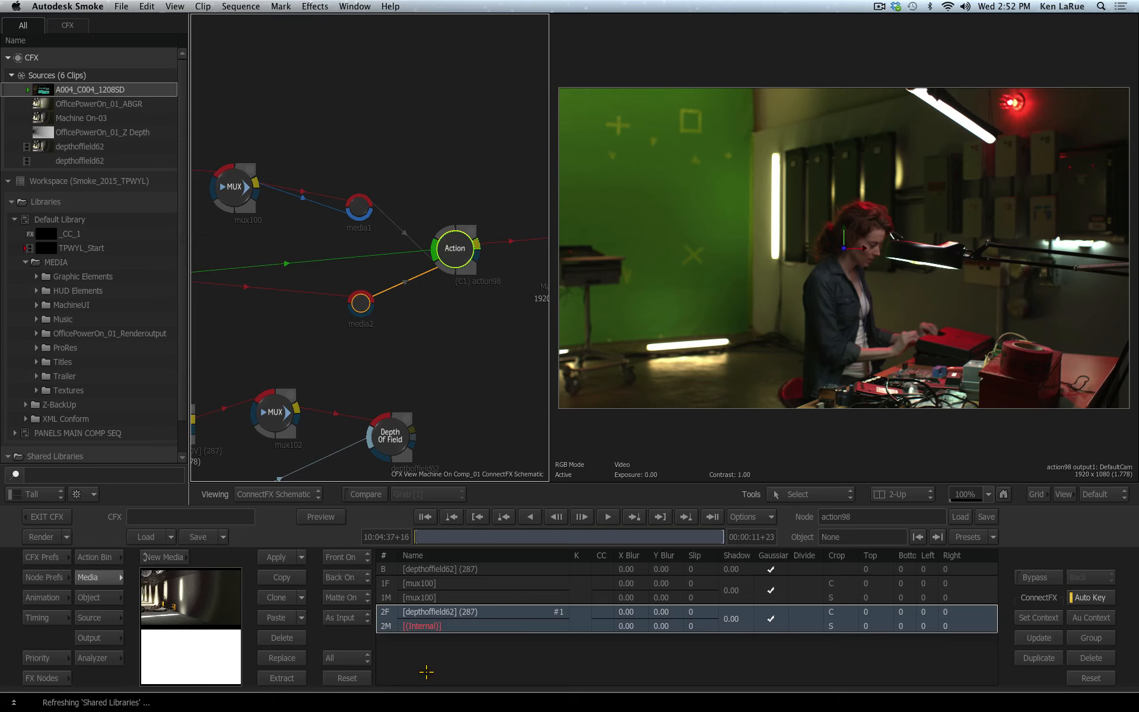
left_click_drag(453, 237, 449, 239)
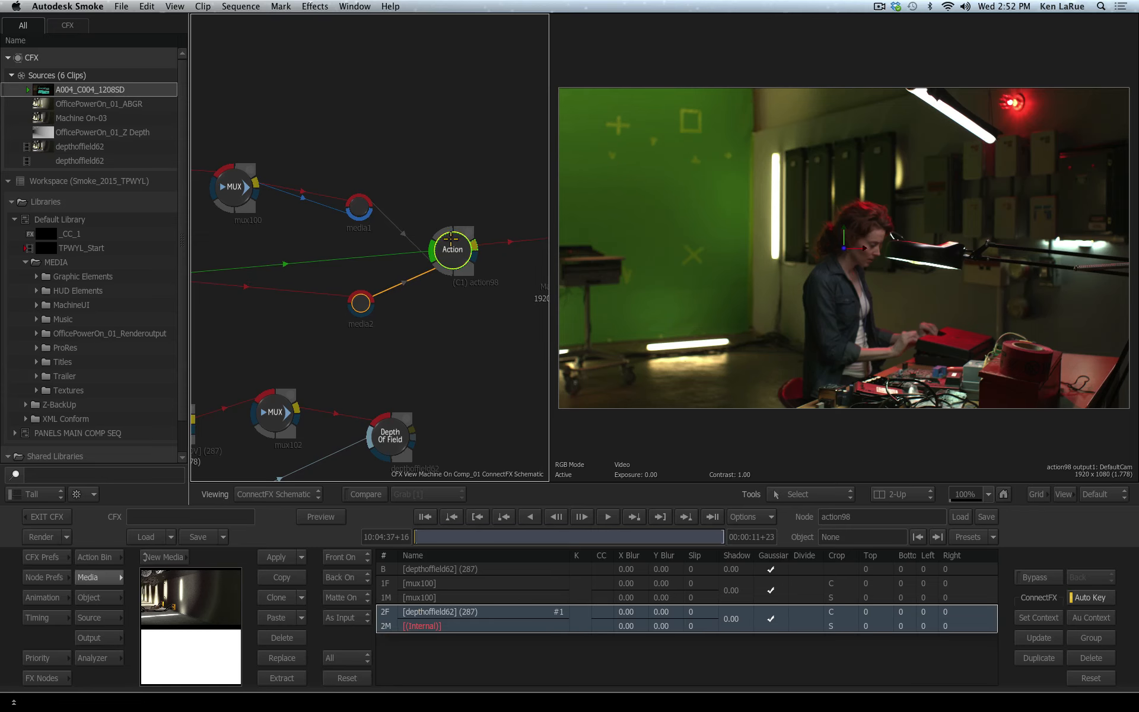
left_click_drag(500, 541, 772, 535)
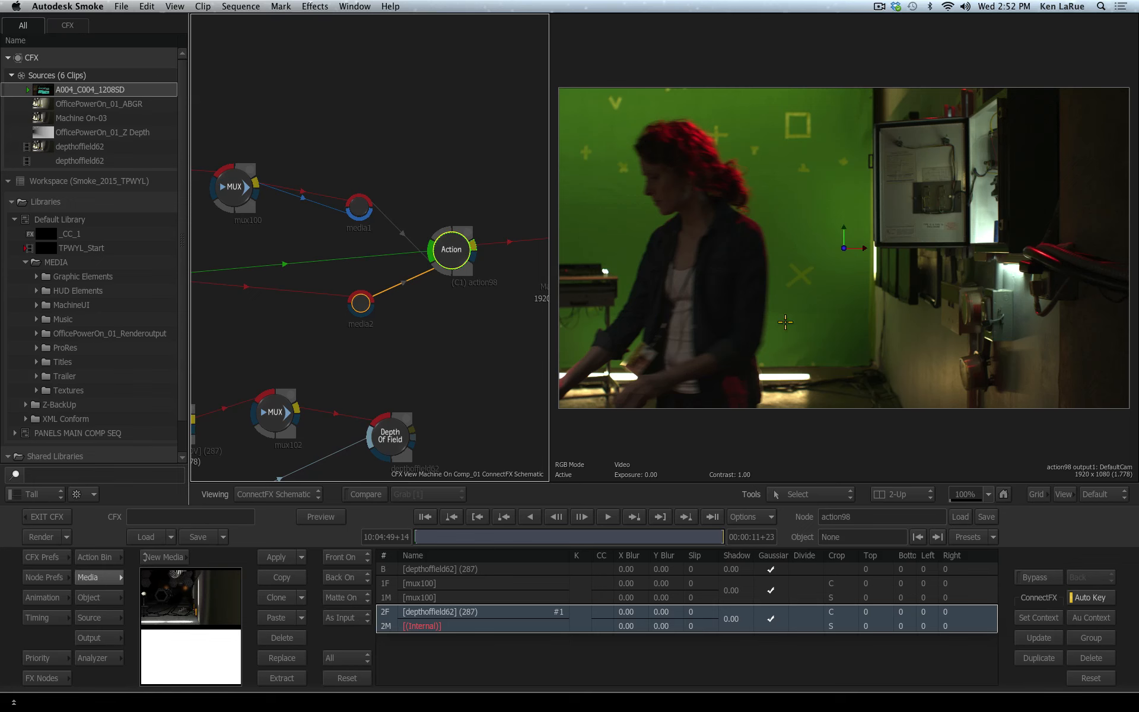
left_click(414, 594)
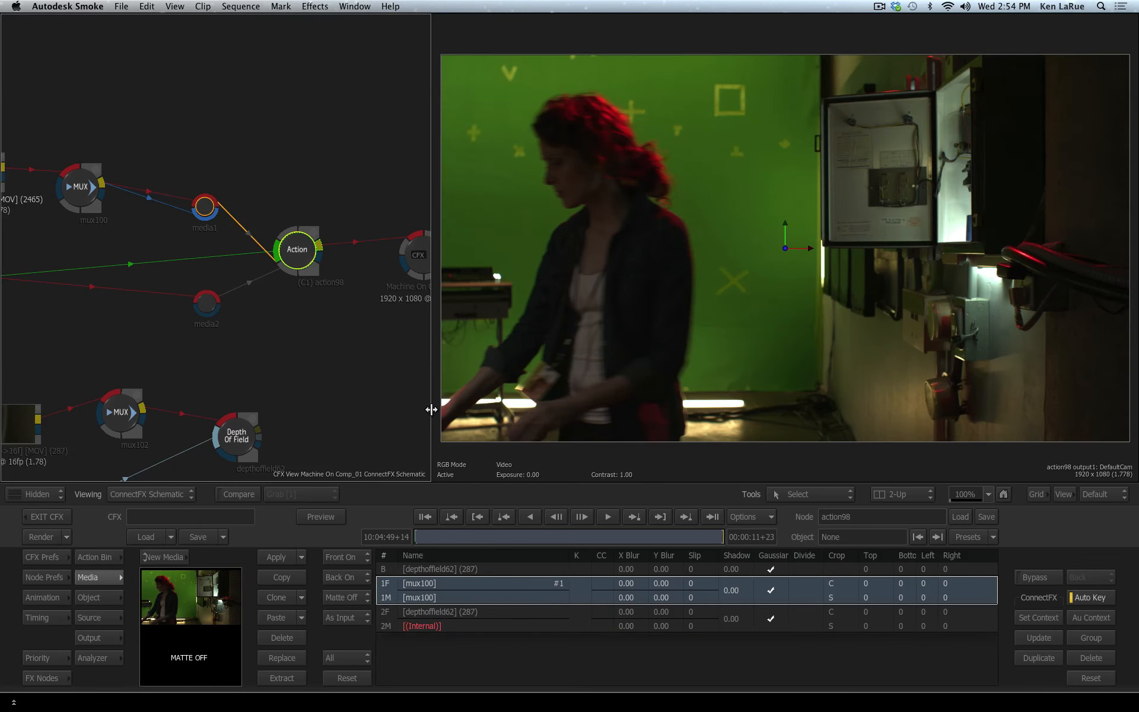
left_click_drag(432, 407, 473, 406)
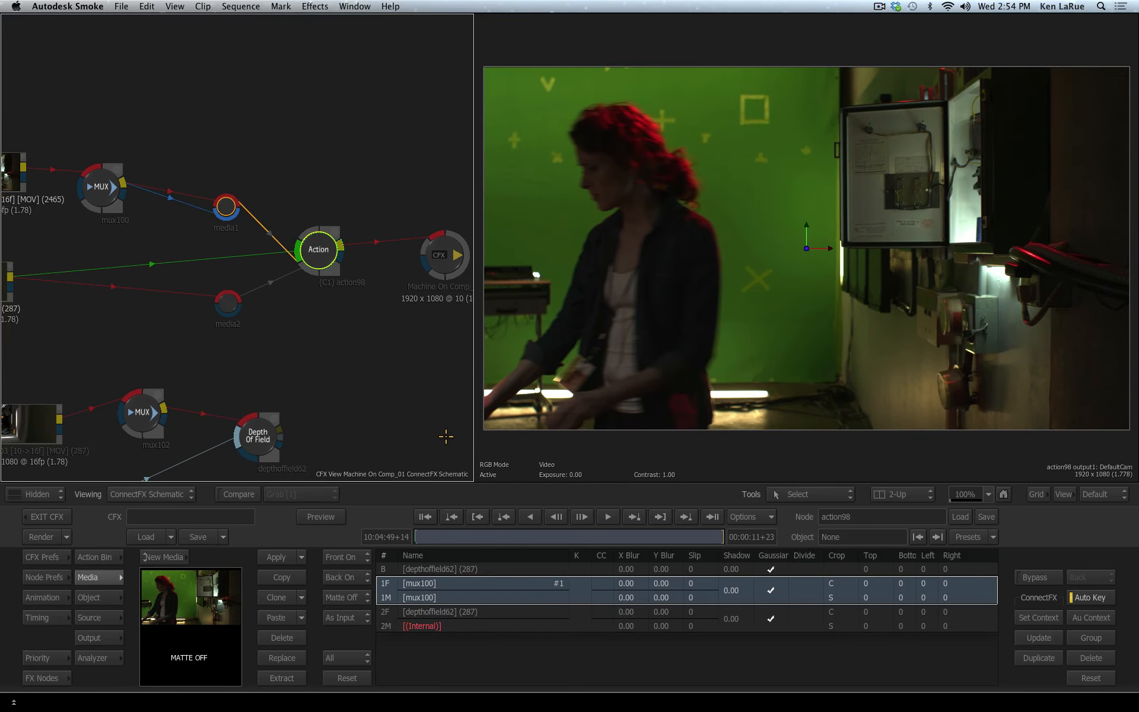
Step: Try building the key from separate MasterK and GMask nodes above the Action node, linking the MasterK output to the GMask front input
left_click(384, 320)
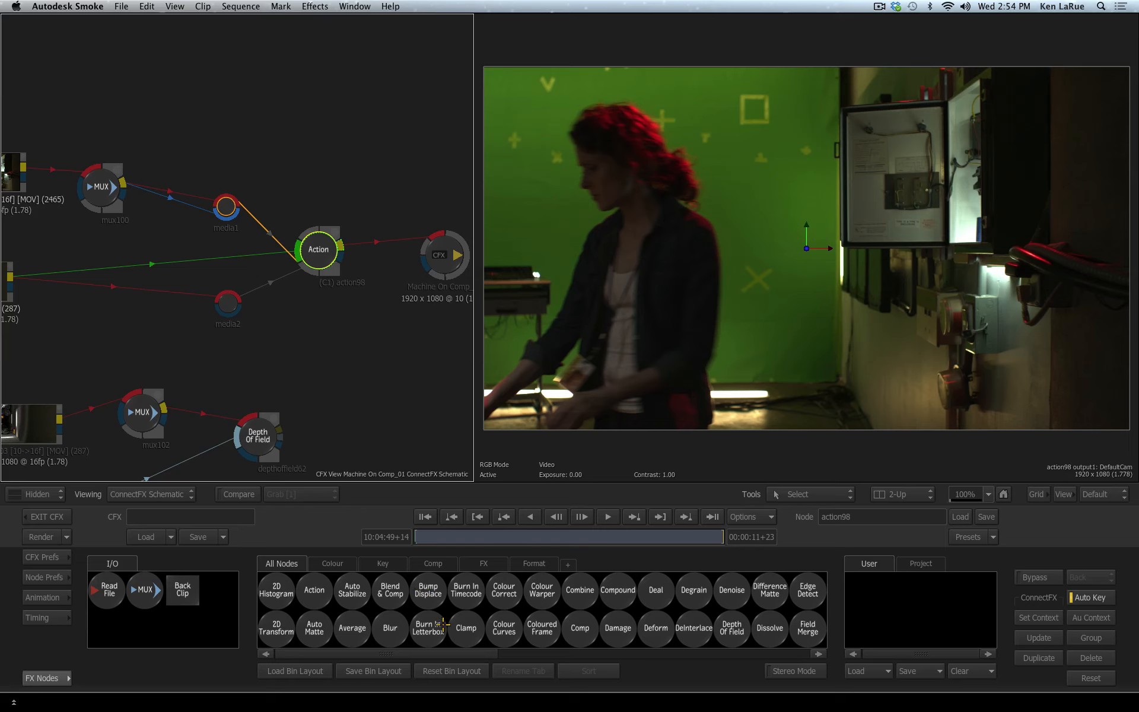
left_click_drag(453, 653, 356, 629)
key("m")
left_click_drag(580, 591, 299, 146)
key("g")
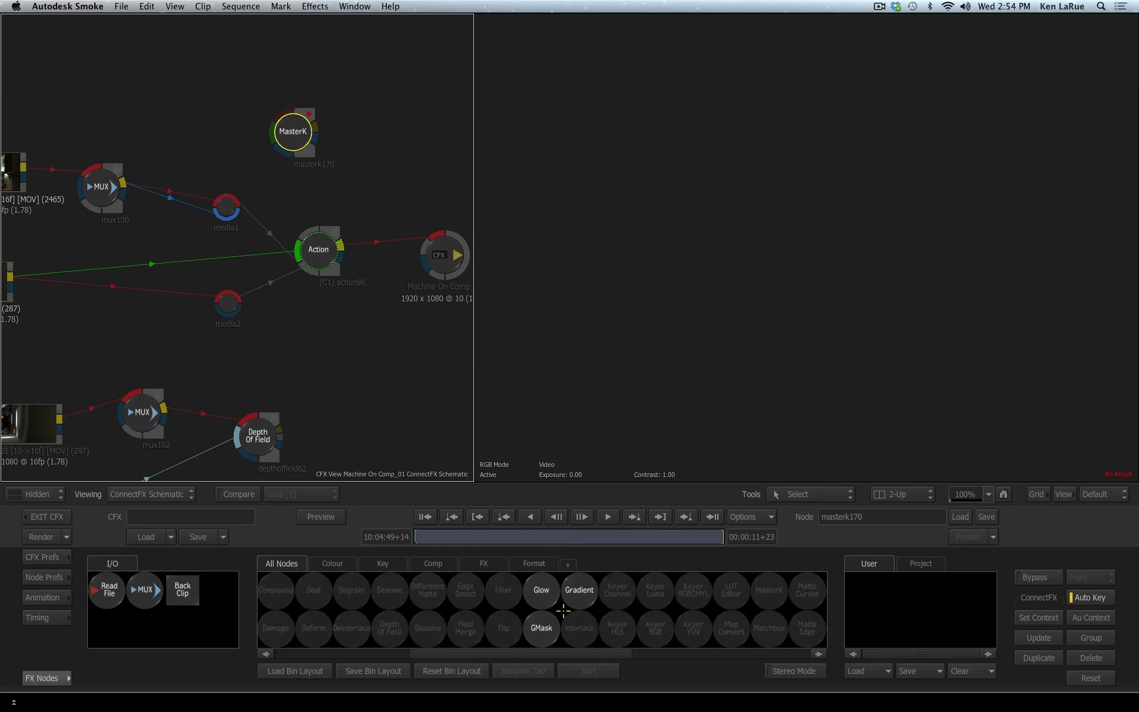
left_click_drag(541, 627, 304, 120)
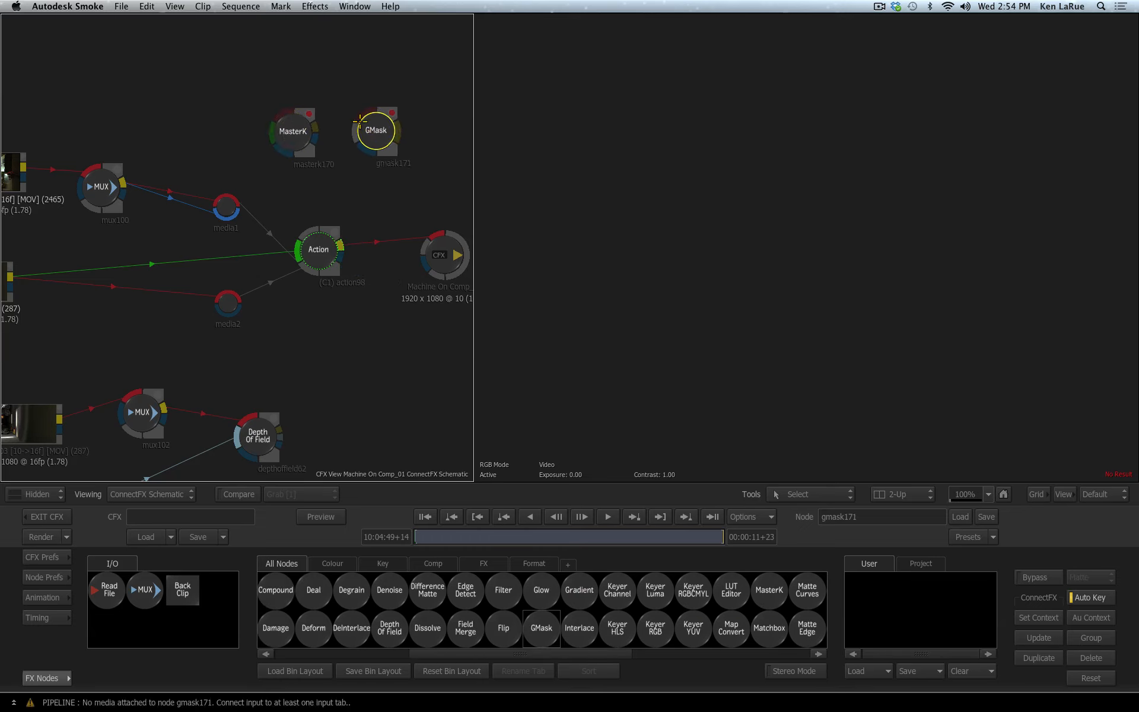
left_click(304, 121)
mouse_move(375, 128)
left_mouse_down()
mouse_move(371, 143)
mouse_move(376, 121)
left_mouse_up()
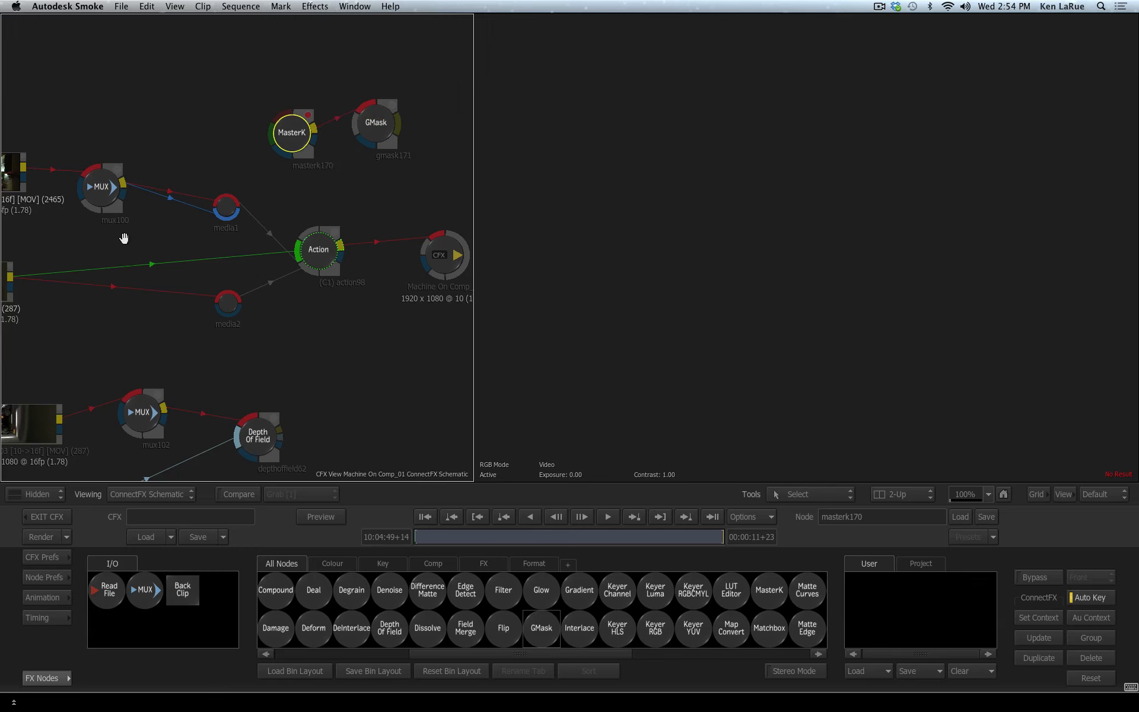
left_click_drag(125, 239, 169, 260)
left_click_drag(373, 103, 440, 664)
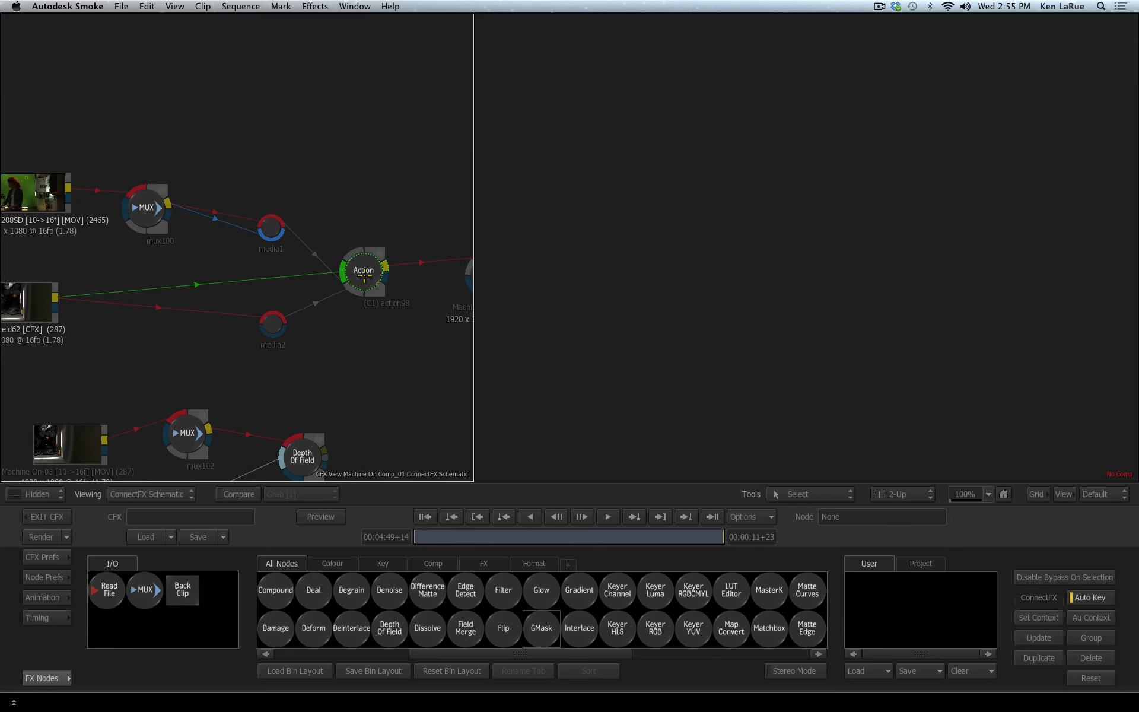
Step: Open the Modular Keyer for the mux100 layer in a 2-Up view and rearrange its MasterK, 2D Histogram, Matte Edge and GMask nodes
left_click_drag(362, 272, 363, 265)
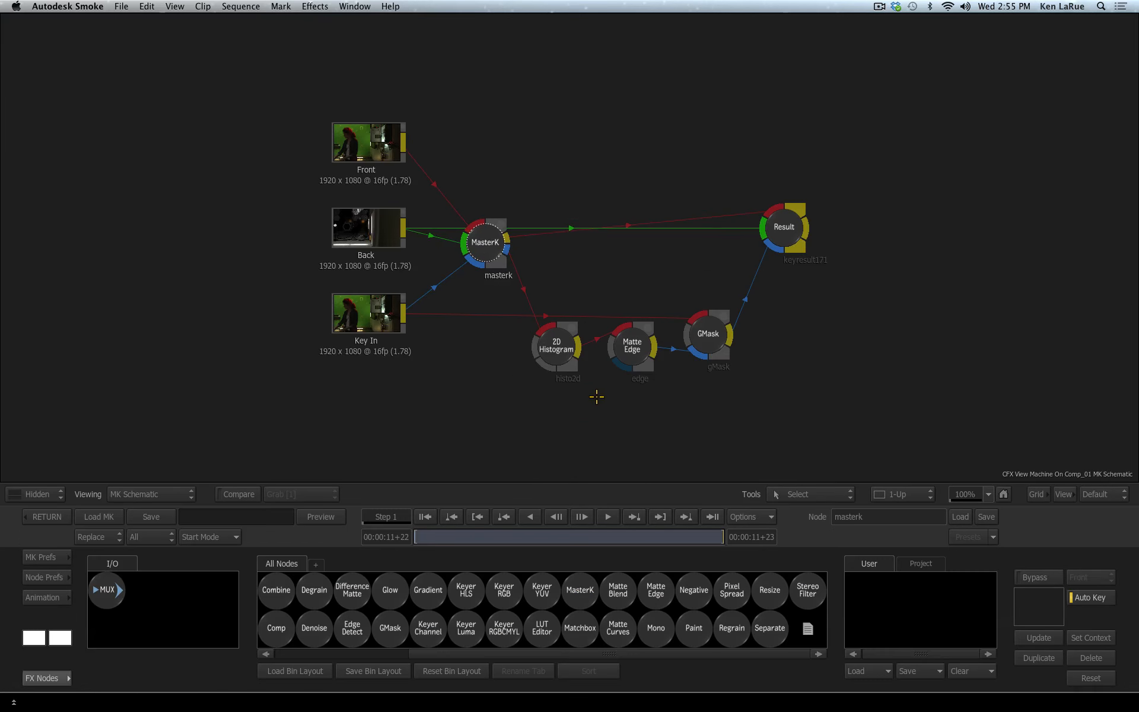
key("alt+2")
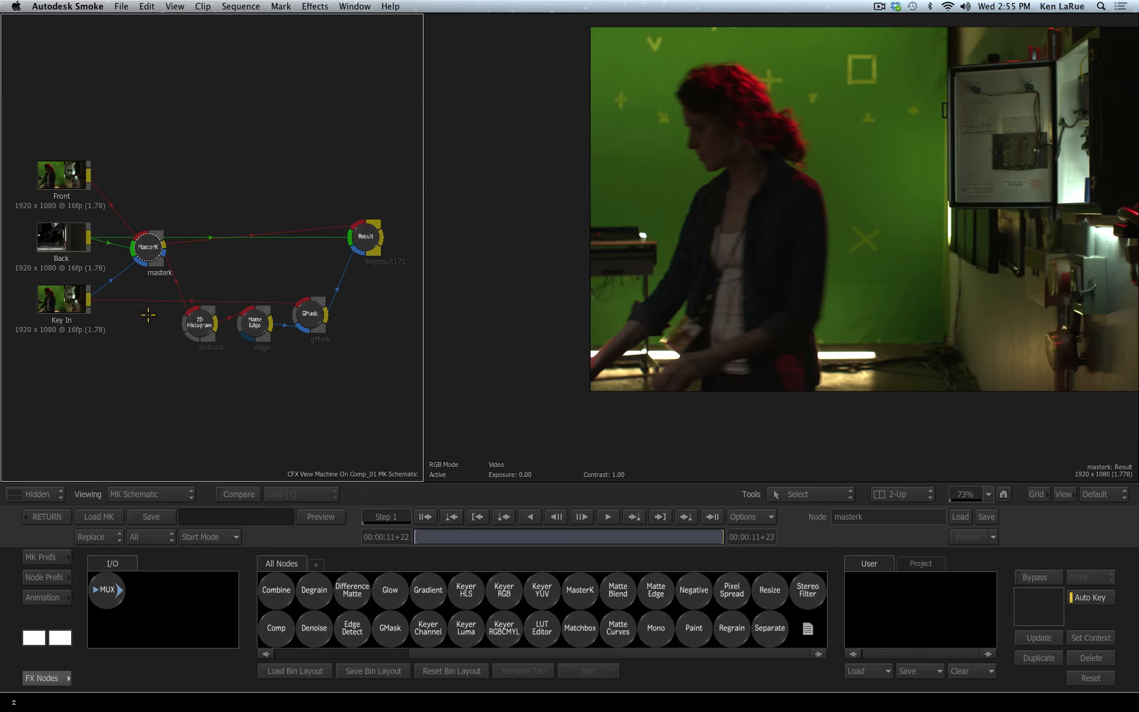
left_click_drag(148, 247, 152, 216)
left_click_drag(195, 325, 177, 316)
left_click_drag(254, 323, 236, 324)
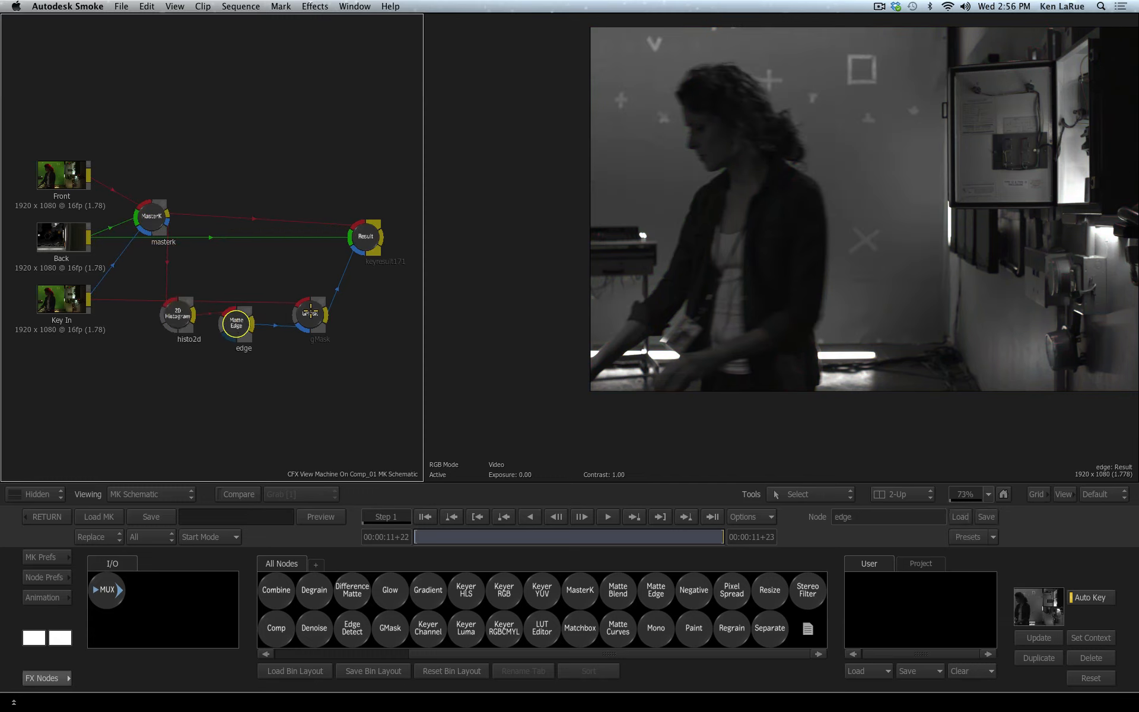
left_click_drag(310, 314, 307, 317)
left_click(155, 214)
left_click_drag(155, 214, 150, 220)
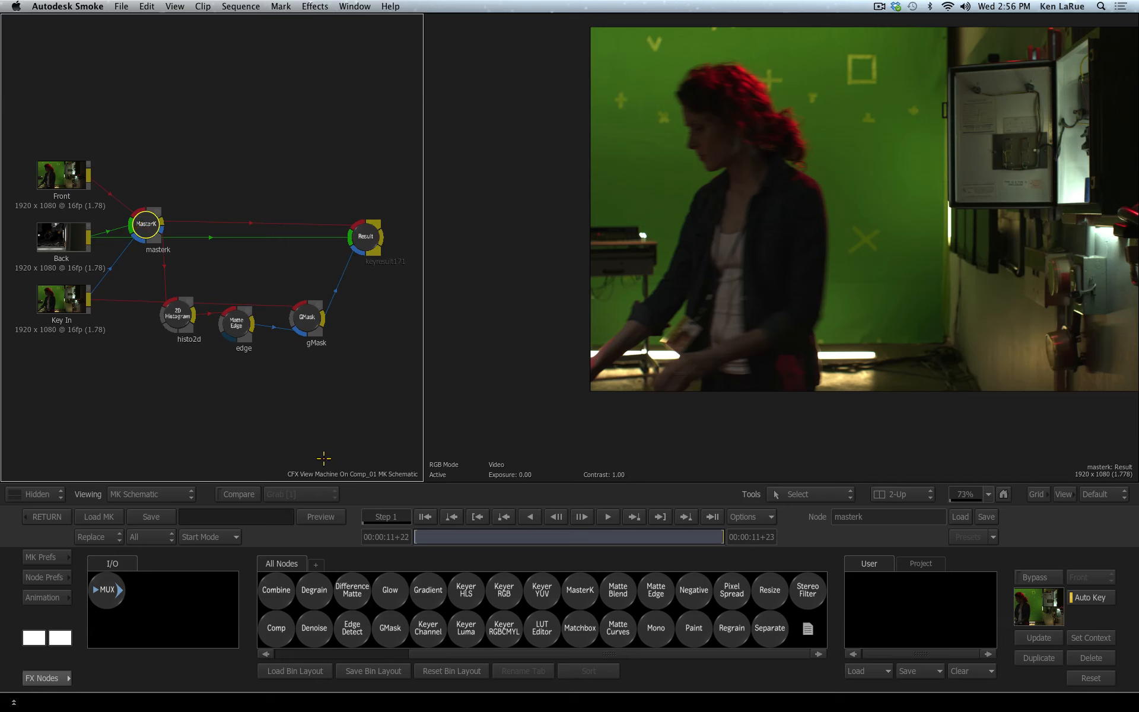
Step: Examine the settings of the MasterK, 2D Histogram, Matte Edge and GMask nodes and the keyer's start mode options
double_click(144, 236)
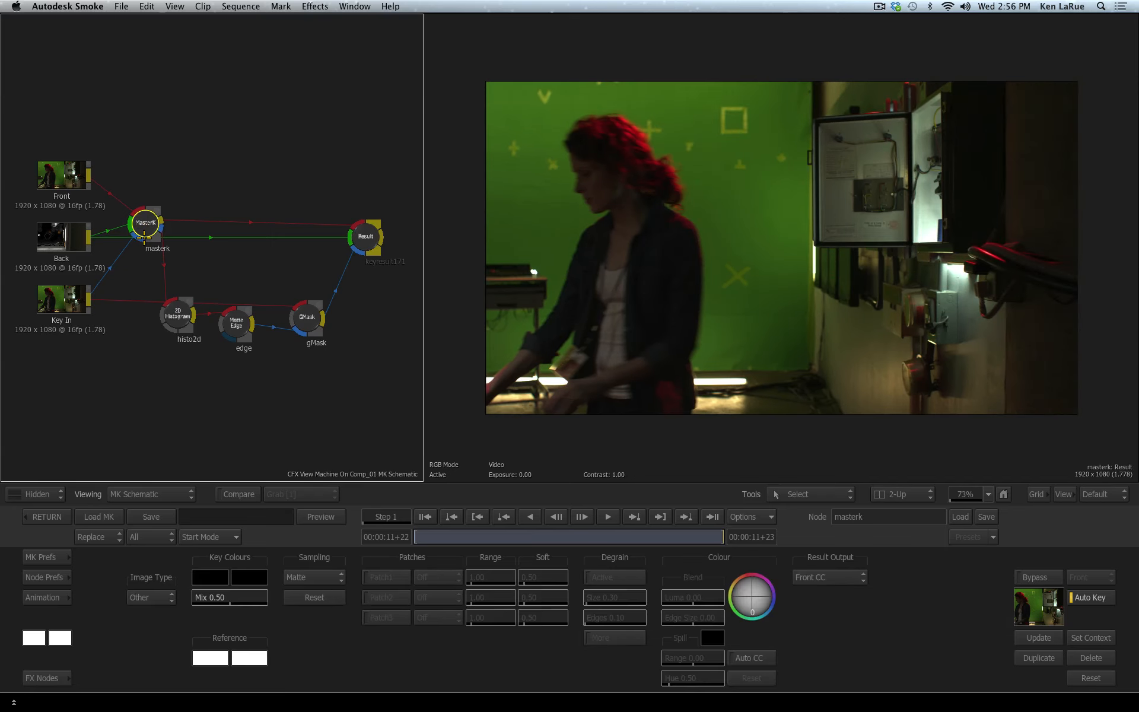
double_click(176, 309)
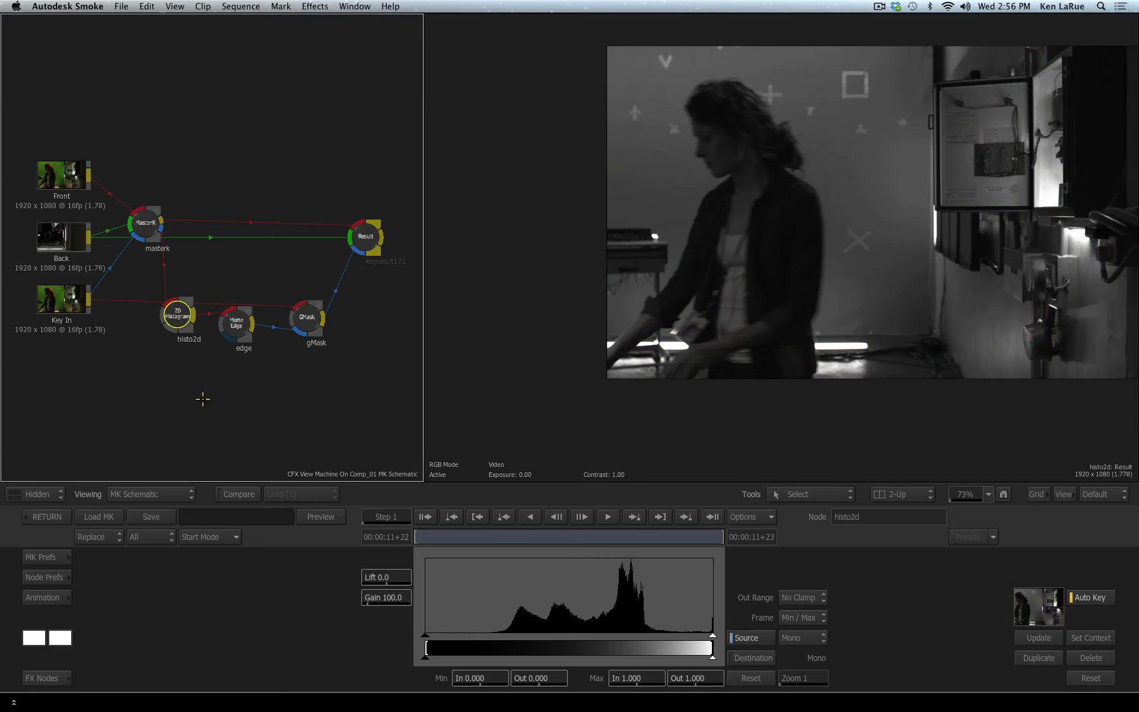
double_click(237, 322)
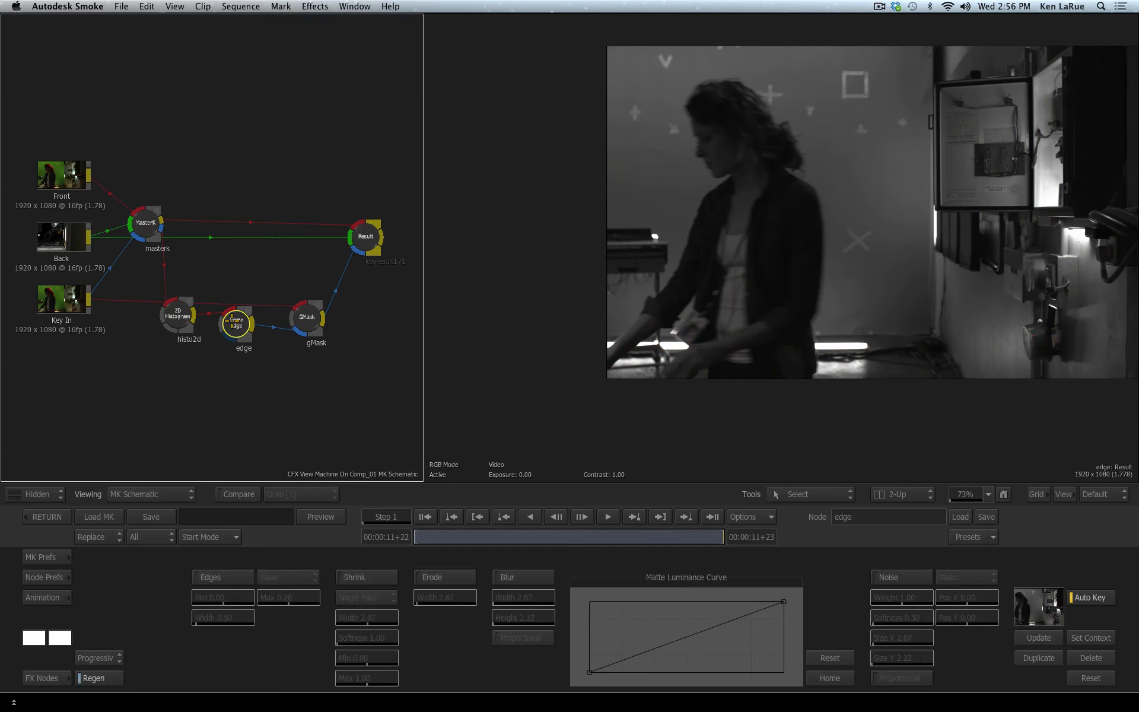
double_click(305, 314)
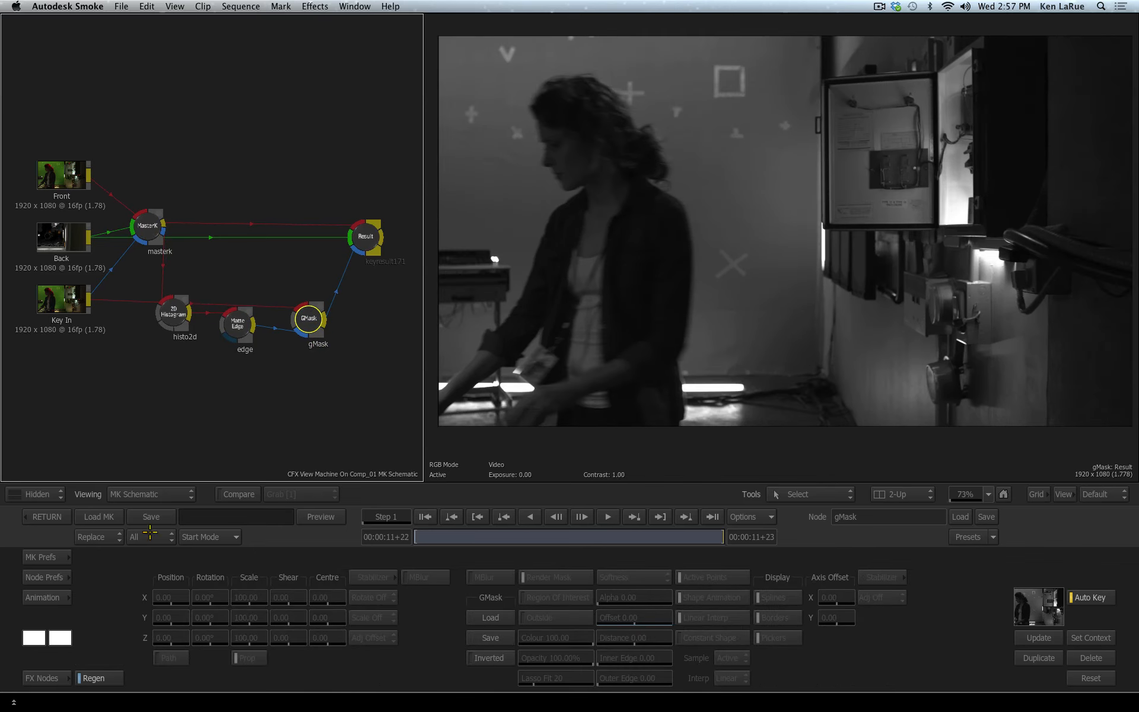
left_click(237, 537)
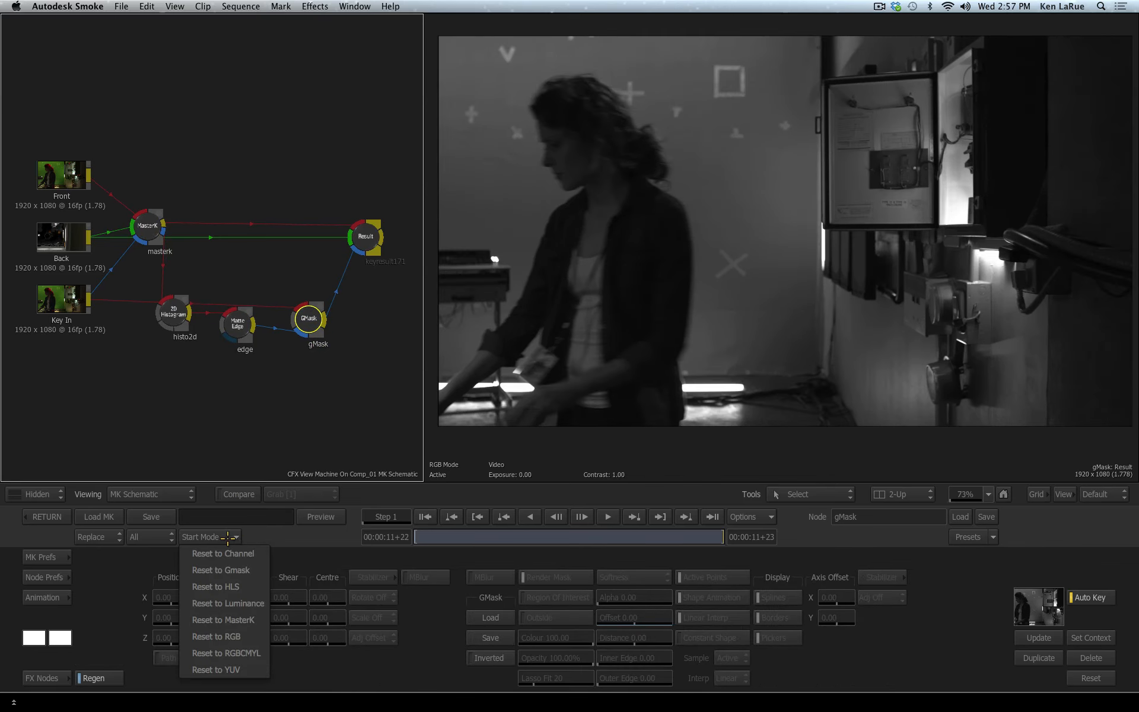
left_click(289, 537)
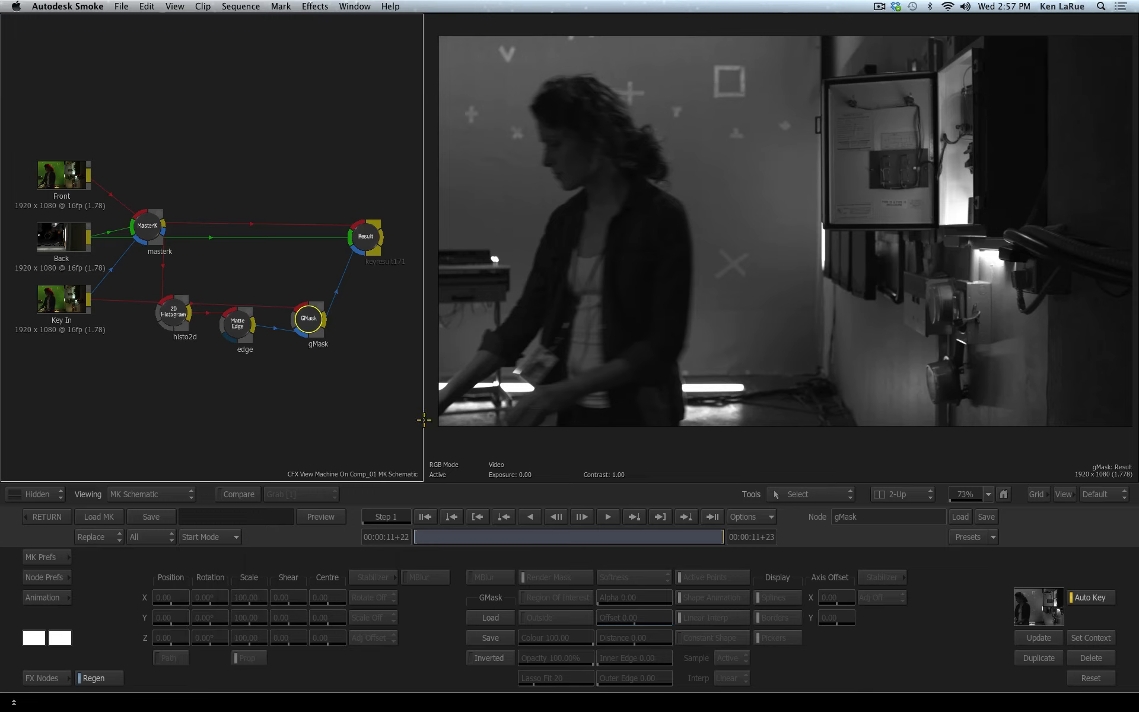
Step: Load the Machine_Key_01 Modular Keyer setup on the first frame and check its GMask result through to the last frame
left_click(439, 537)
mouse_move(500, 537)
left_mouse_down()
mouse_move(773, 541)
mouse_move(417, 540)
left_mouse_up()
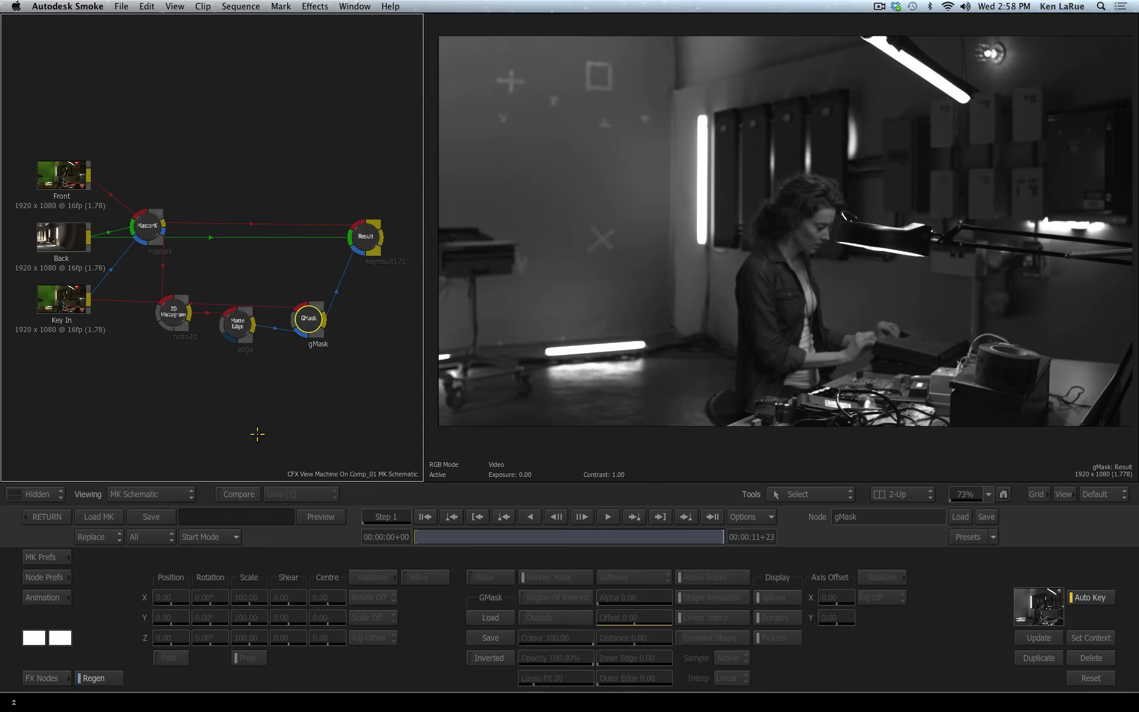
left_click(96, 517)
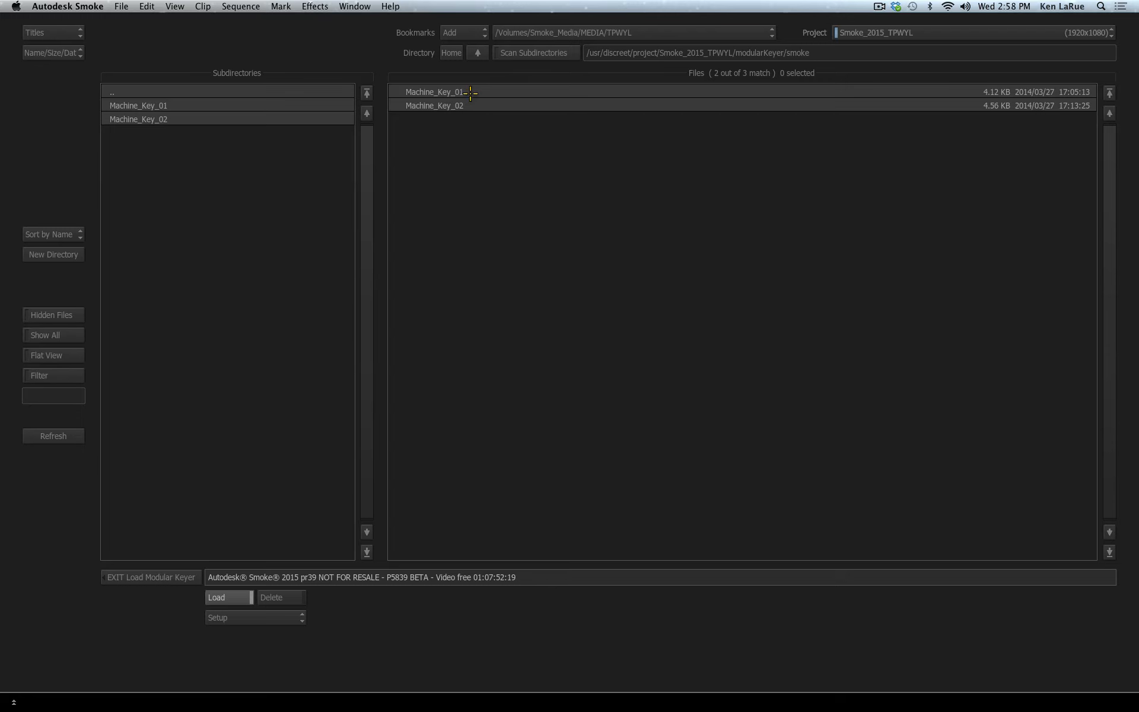
left_click(448, 92)
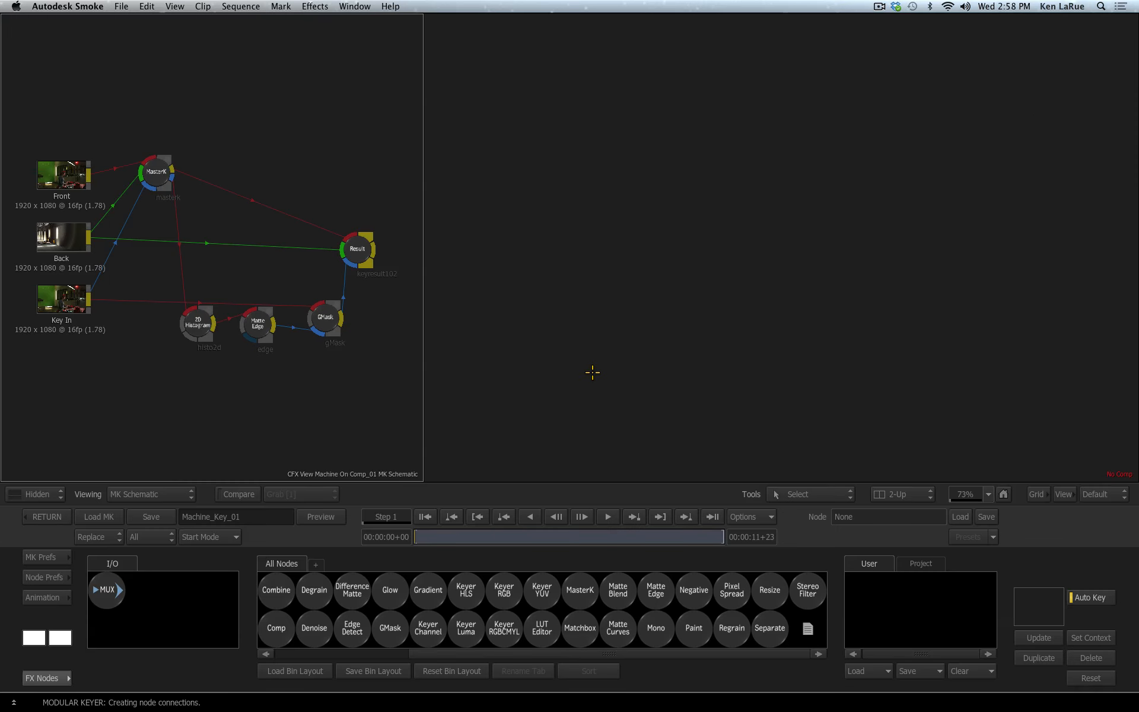
left_click(319, 319)
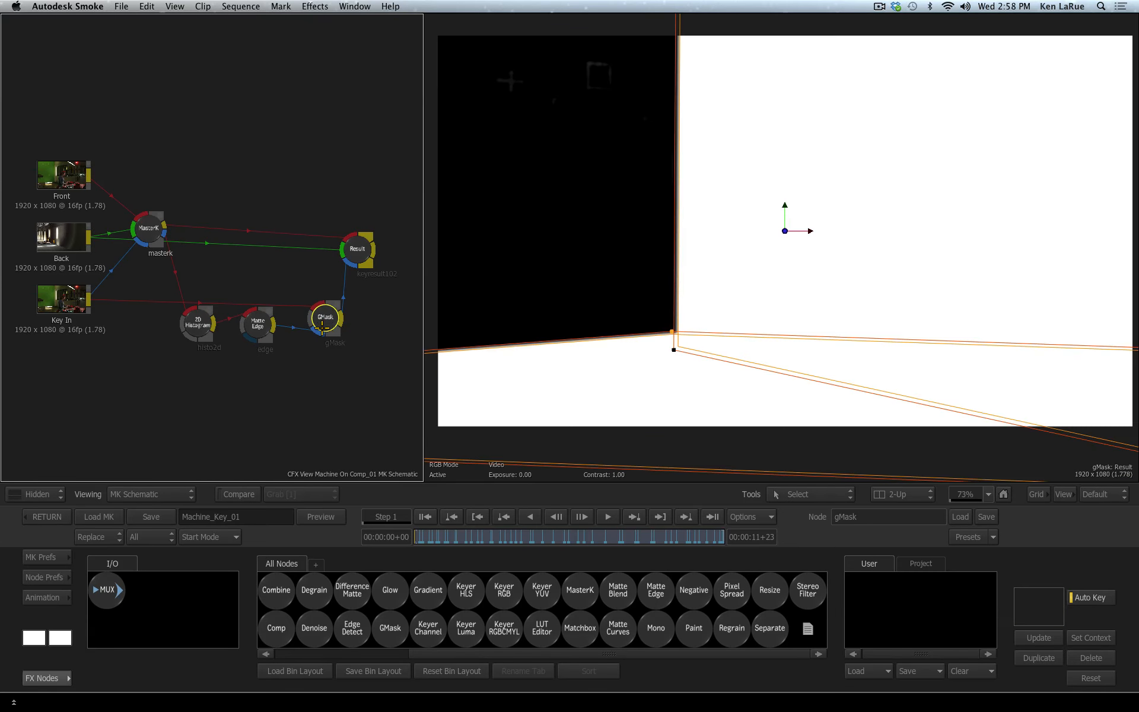
left_click_drag(434, 537, 941, 538)
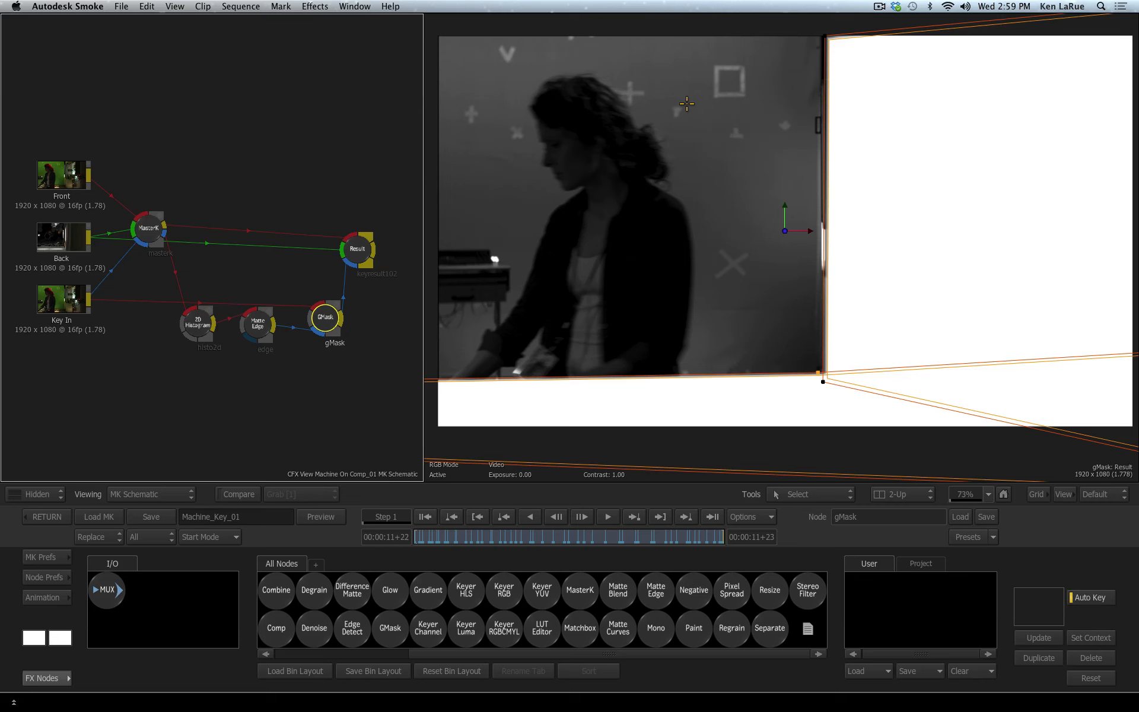
Step: Sample the green screen beside the actress as the MasterK node's key colour and view its output matte
left_click(142, 229)
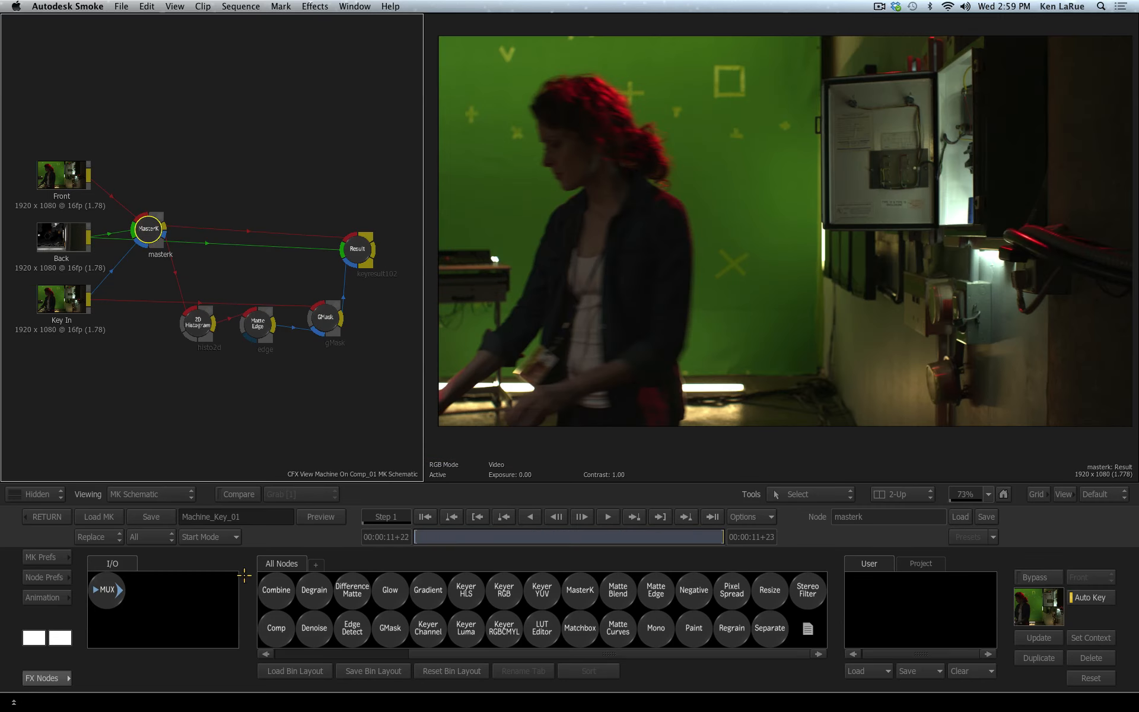
left_click(50, 674)
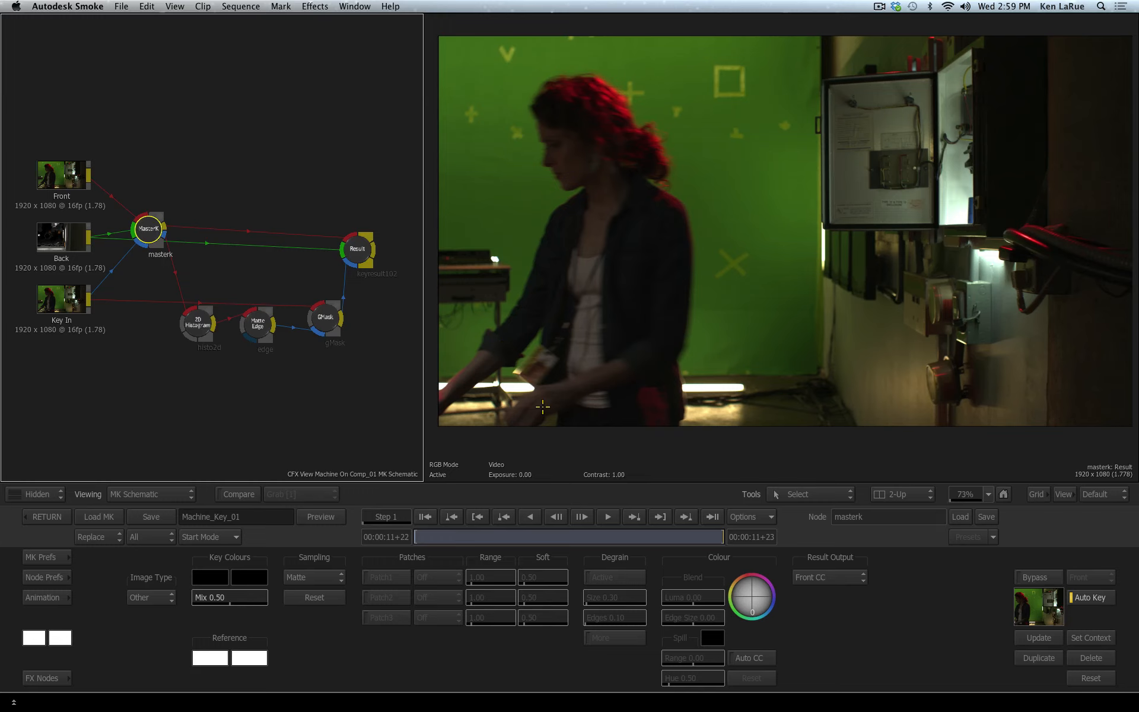
left_click(500, 180)
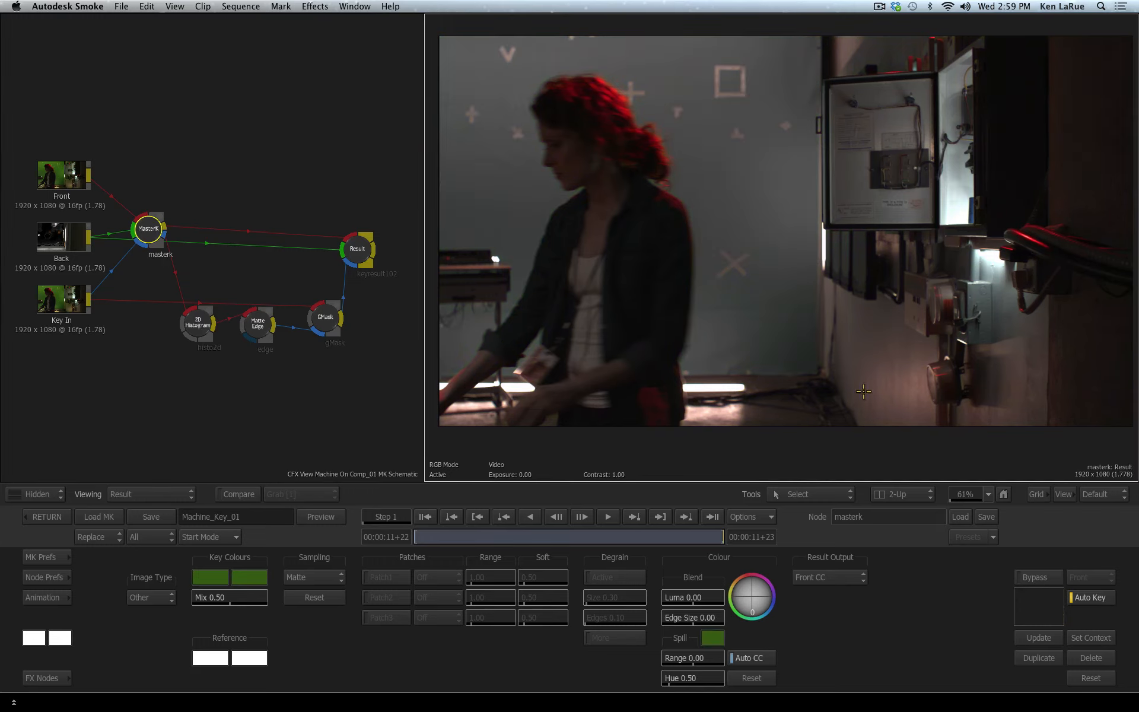
key("F4")
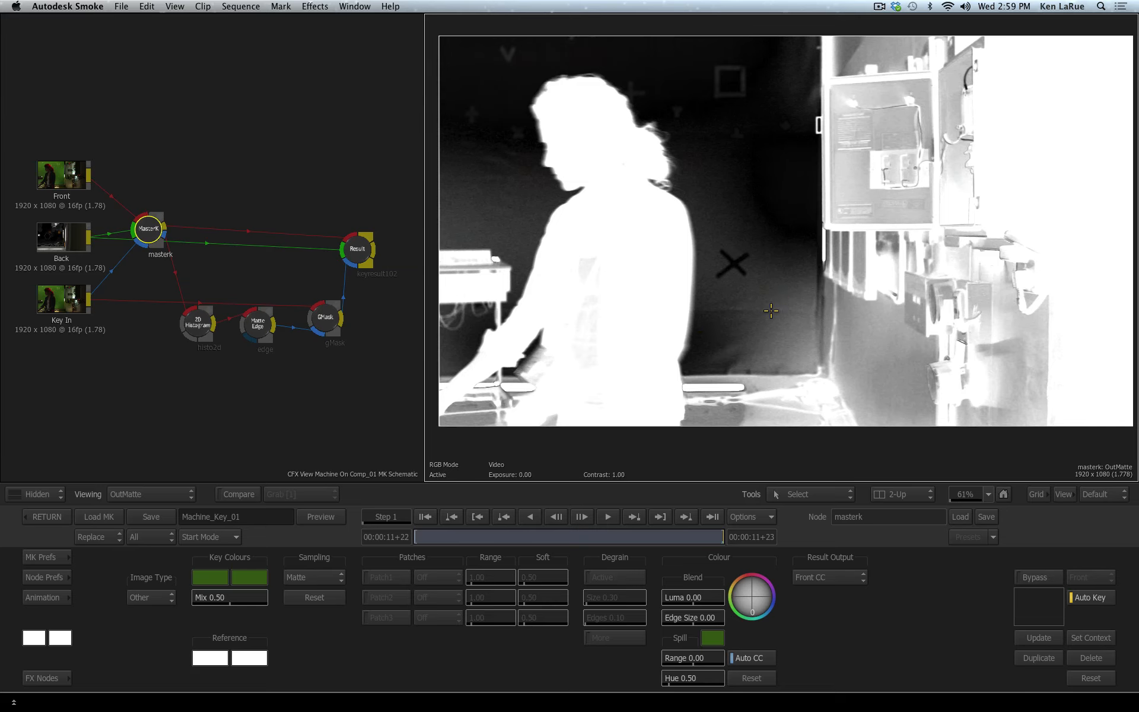
Step: Sample a darker green at the screen's lower corner as the second MasterK key colour and view the output matte
left_click(245, 578)
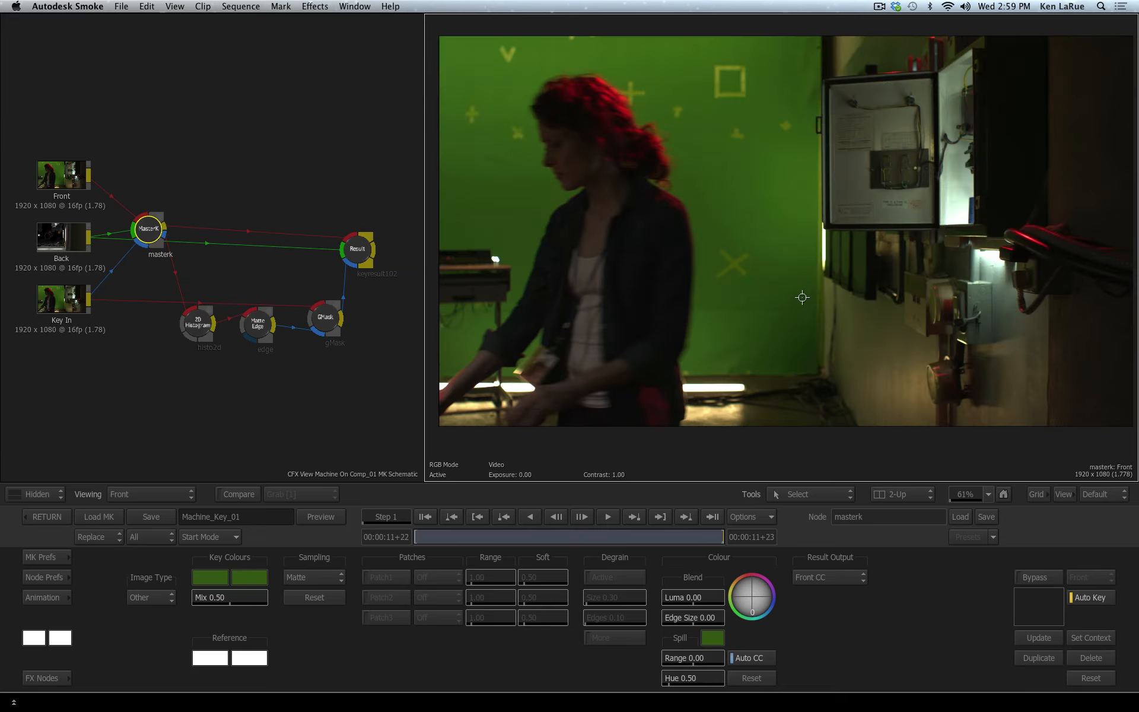
left_click(798, 326)
left_click_drag(779, 316, 779, 354)
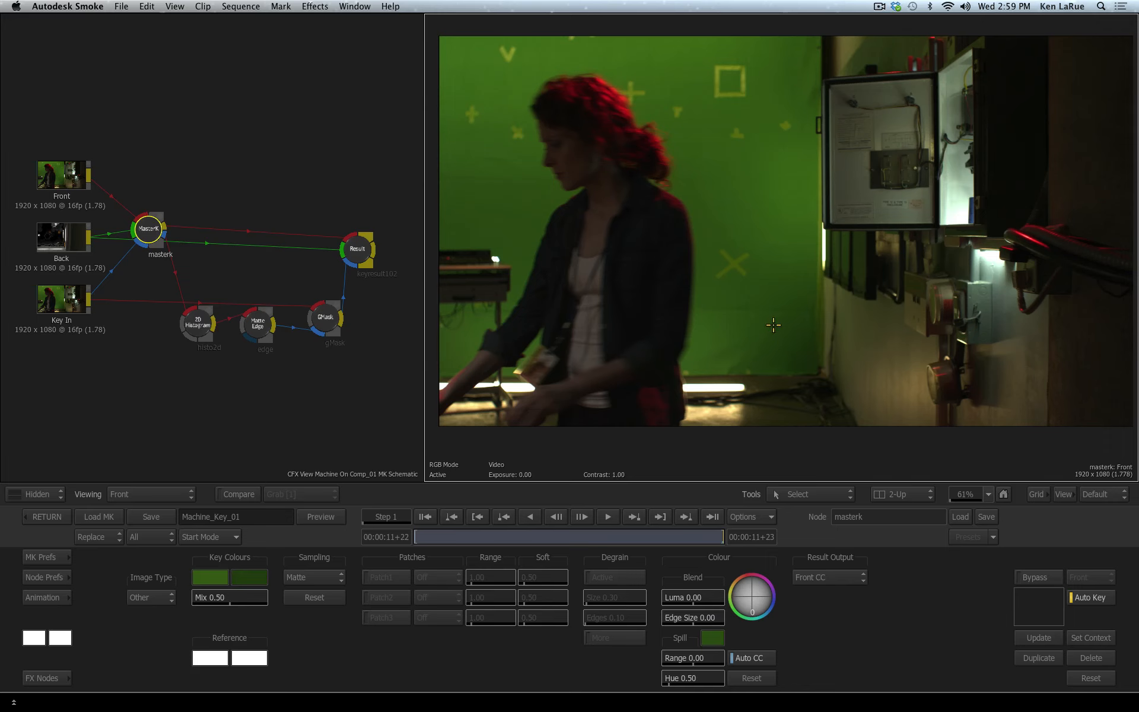
key("F4")
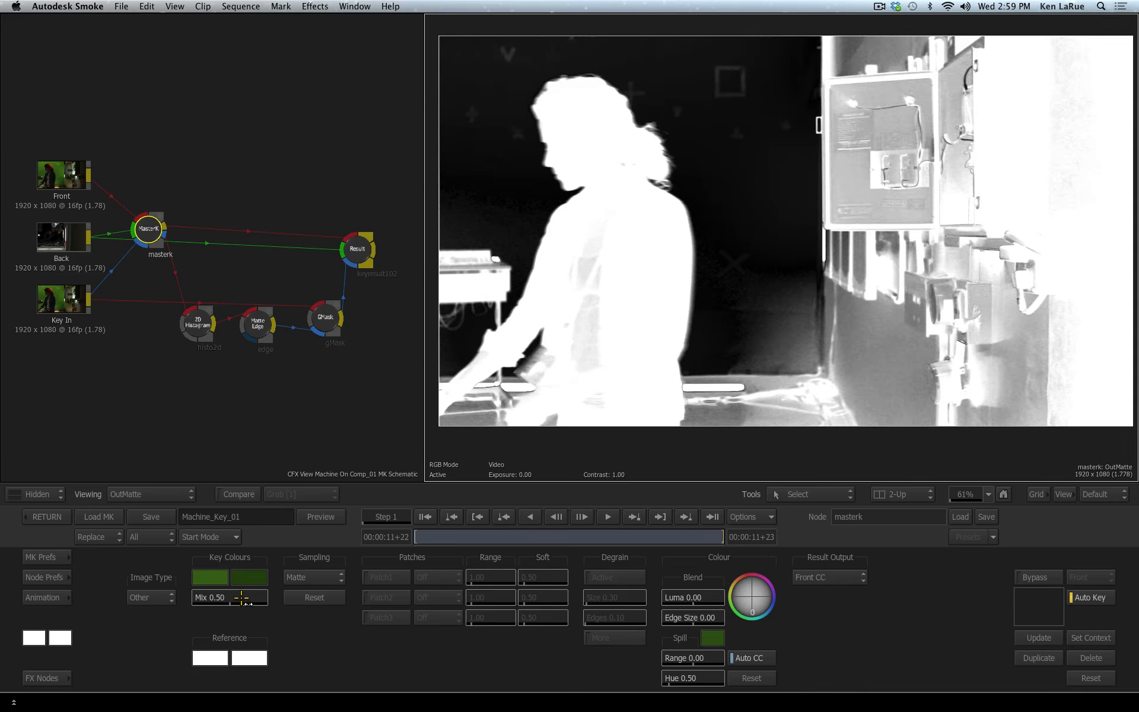
Step: Set the MasterK key colour mix to 0.66 and switch the sampling mode to Patch1
left_click_drag(252, 600, 259, 601)
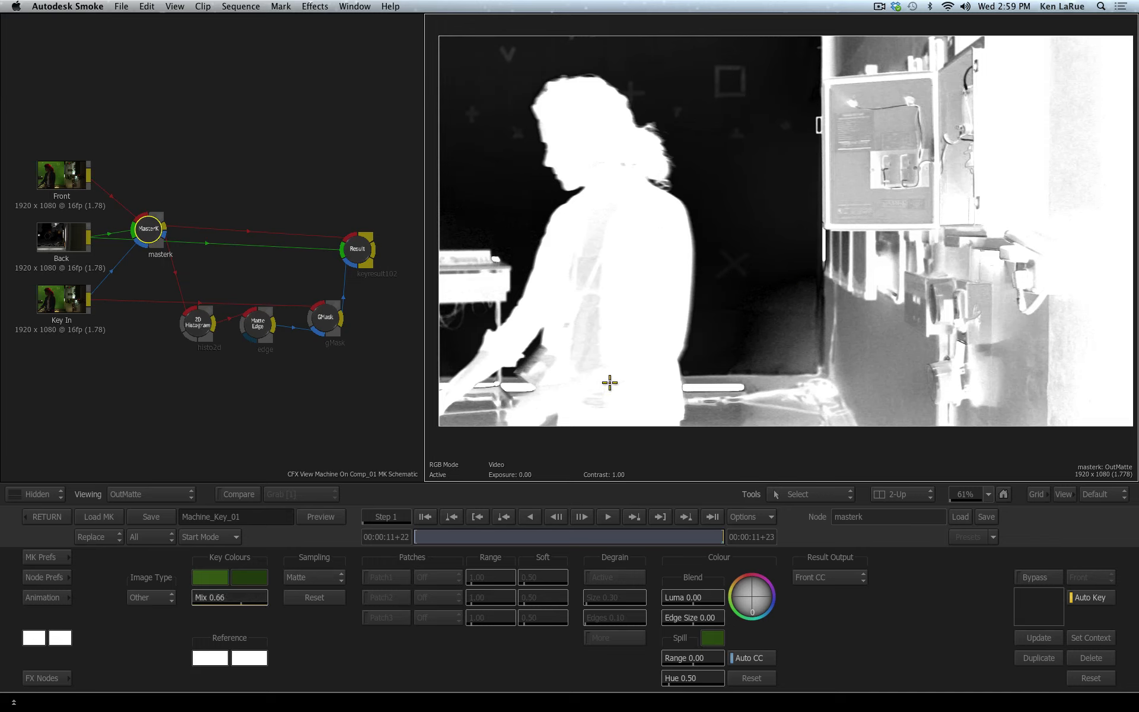
left_click_drag(625, 295, 855, 460)
left_click(323, 578)
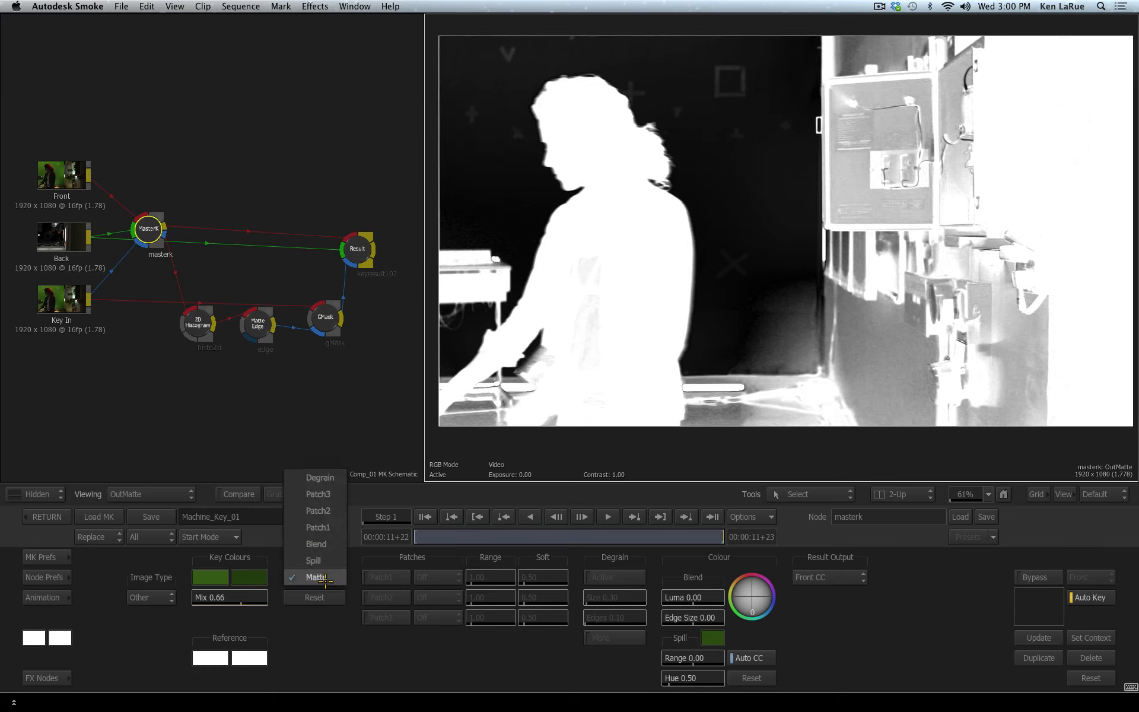
left_click(332, 527)
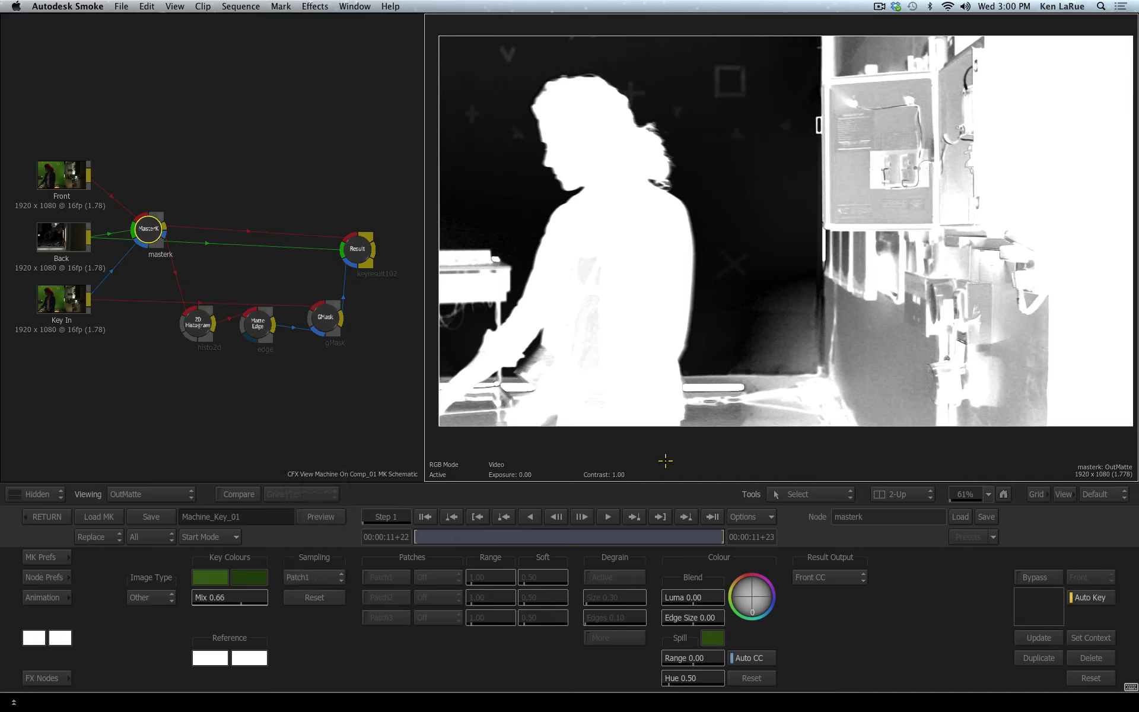
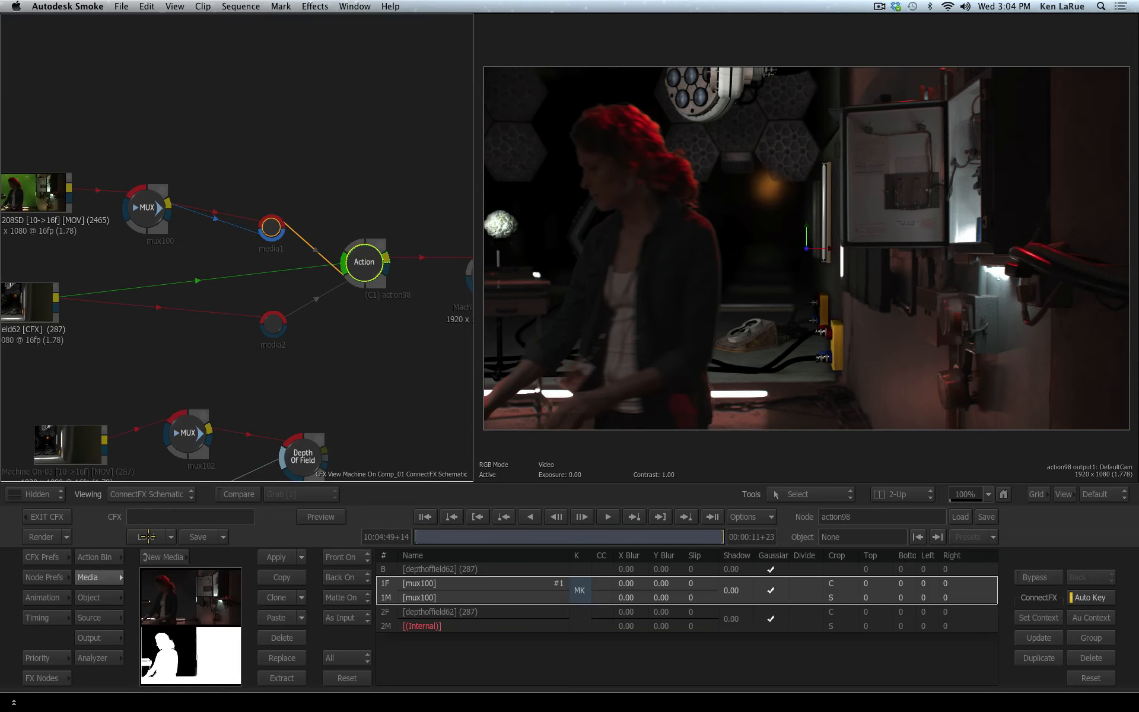
Step: Review the keyed Action composite across the shot and move the Machine On-03 clip aside in the schematic
left_click_drag(364, 251, 365, 245)
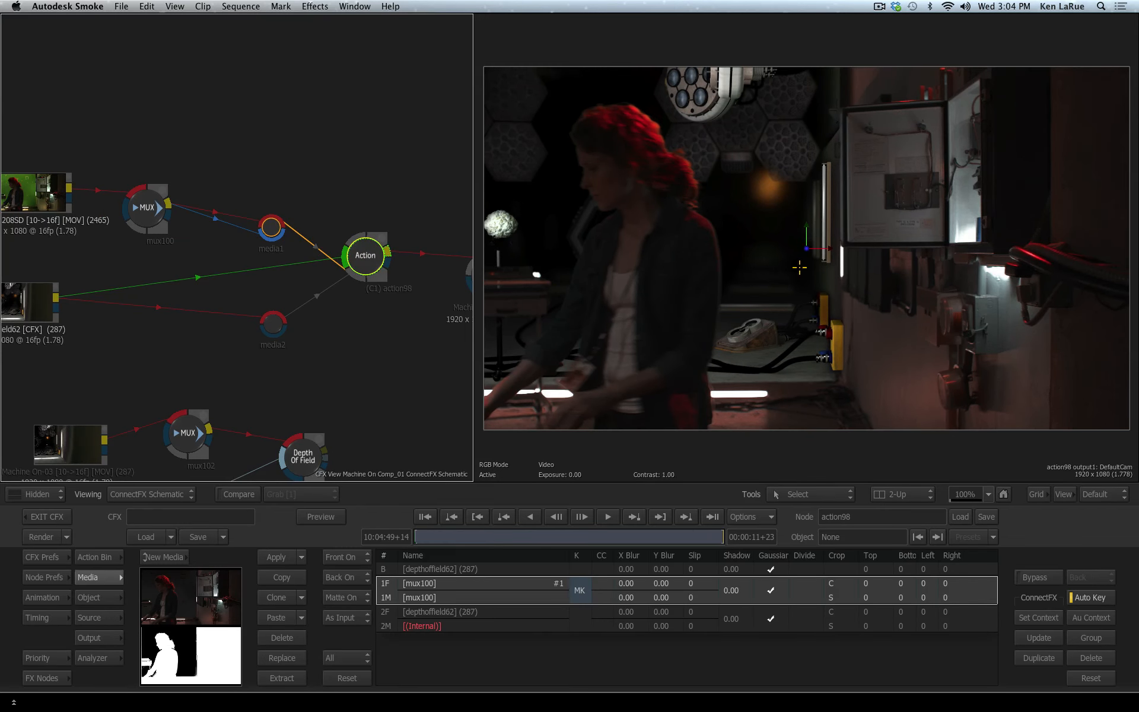
left_click_drag(716, 533, 854, 540)
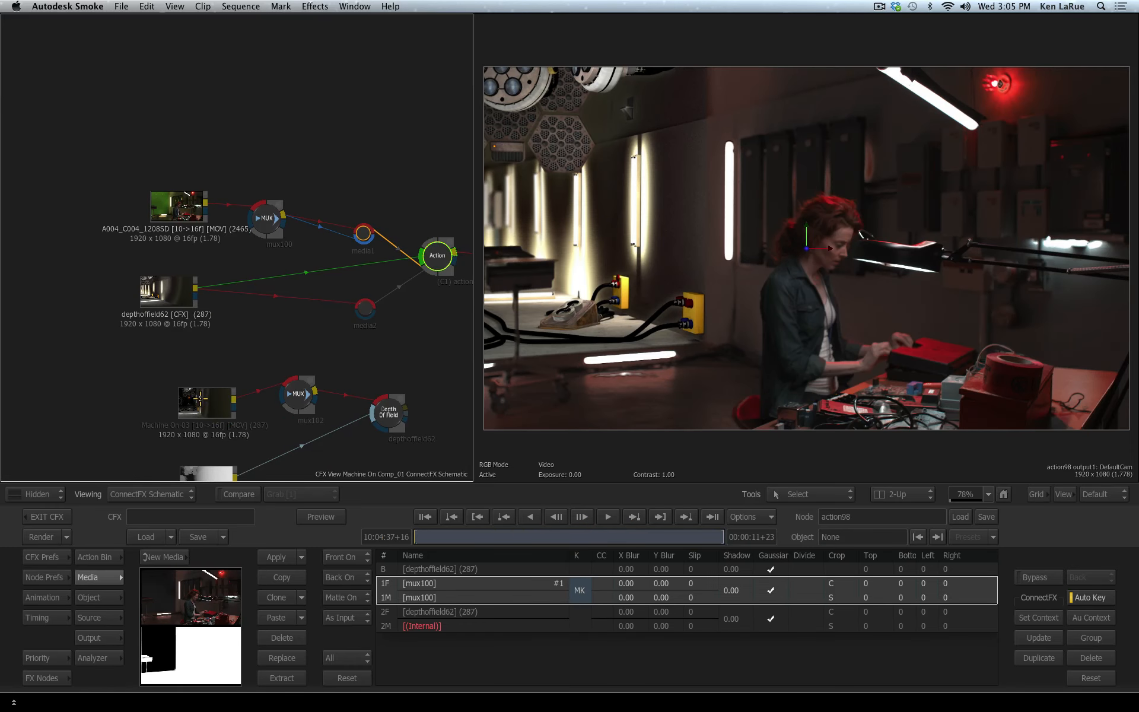
left_click_drag(205, 400, 145, 395)
left_click_drag(414, 532, 351, 537)
Step: Compare the camera movement of the A004_C004_1208SD green-screen clip and the depthoffield62 background, ending on the first frame
left_click(196, 204)
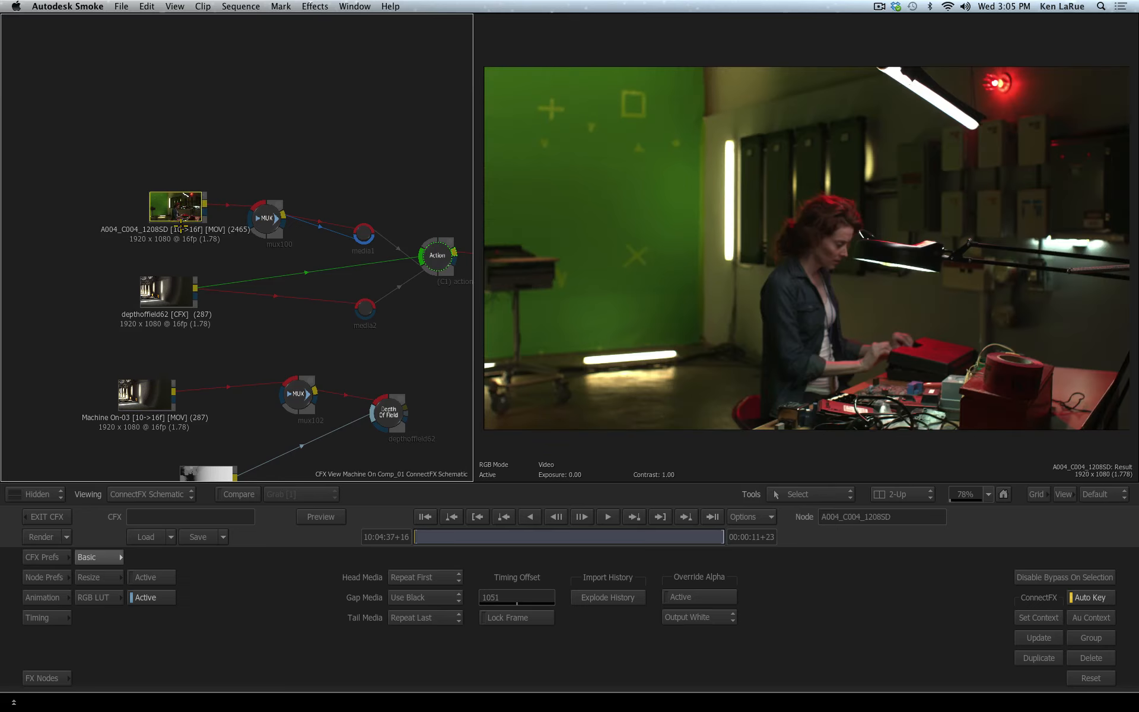
left_click_drag(437, 538, 416, 550)
left_click_drag(172, 291, 160, 299)
left_click_drag(570, 544, 336, 537)
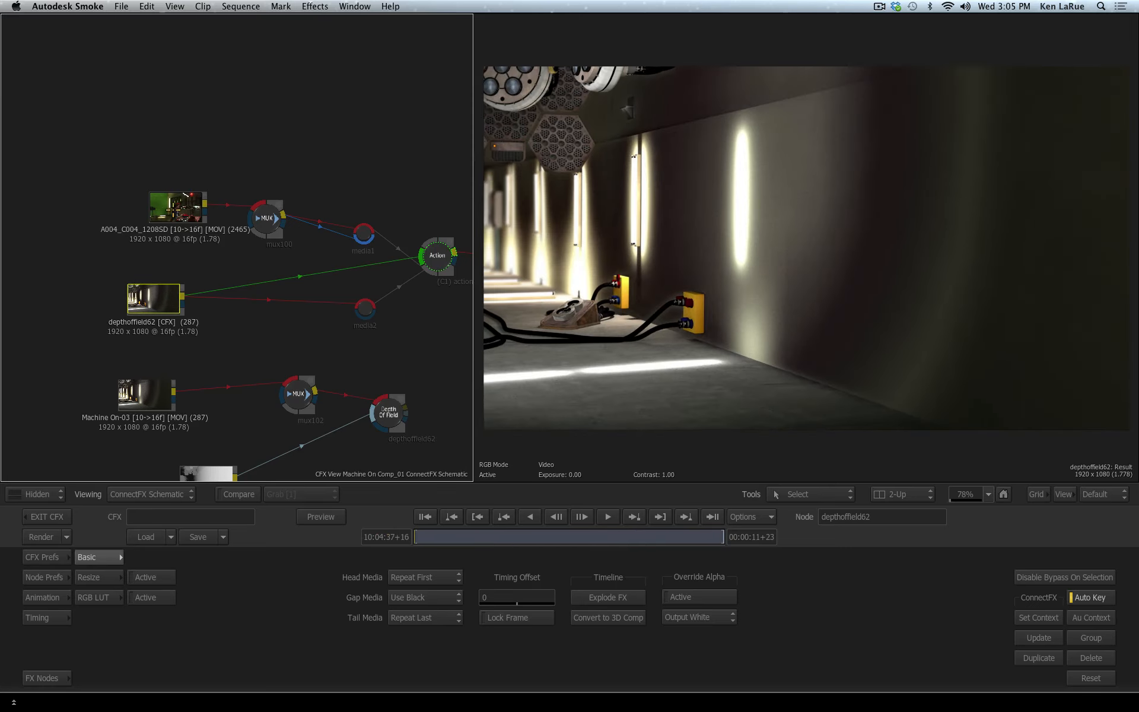
left_click_drag(178, 207, 172, 204)
left_click_drag(456, 537, 404, 541)
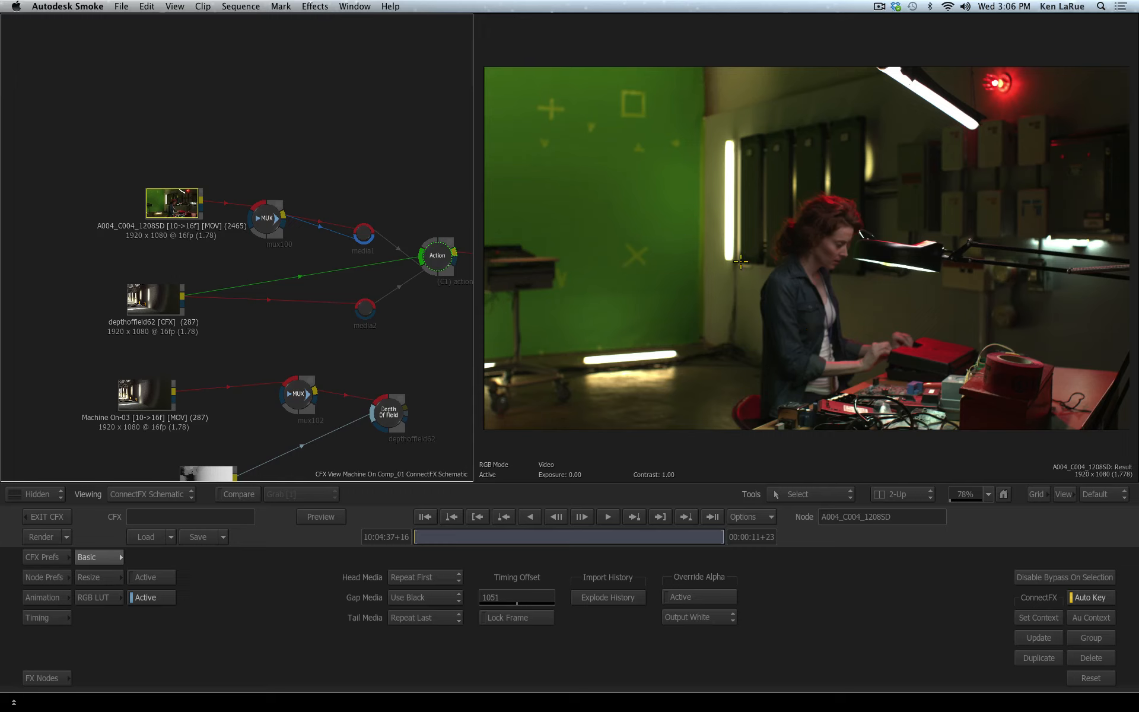
Step: Add a second Action node above the composite, feed its media from the mux100 output and show its media list
left_click(44, 678)
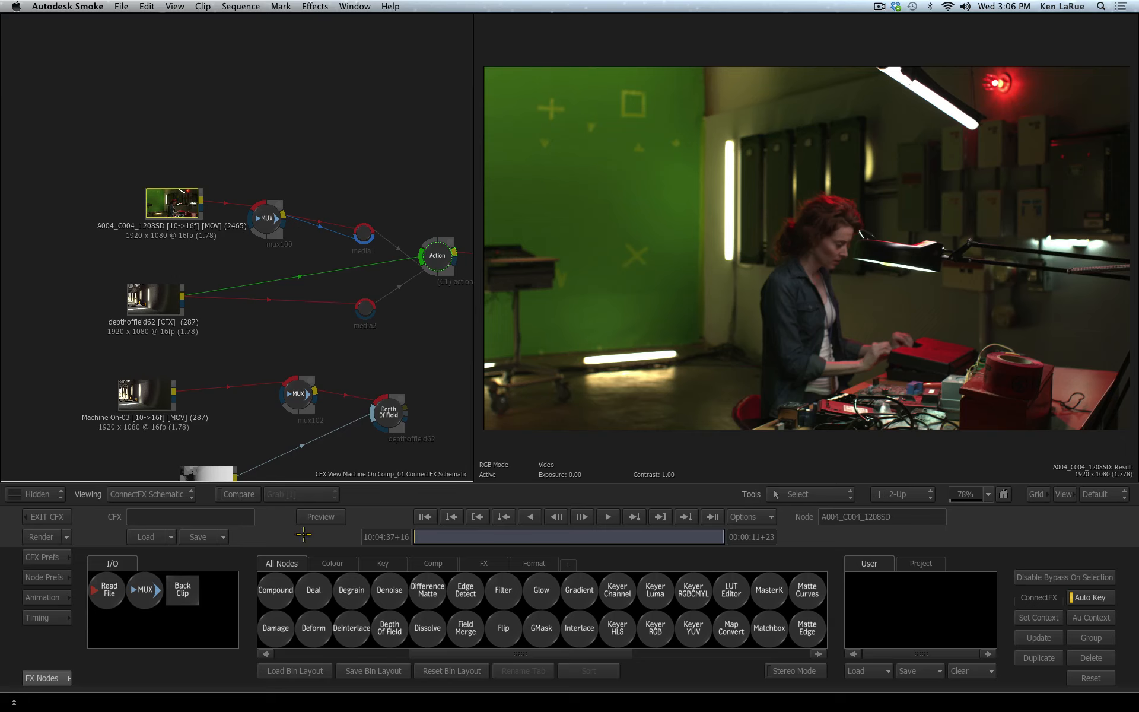
left_click_drag(447, 655, 238, 640)
left_click_drag(312, 589, 368, 136)
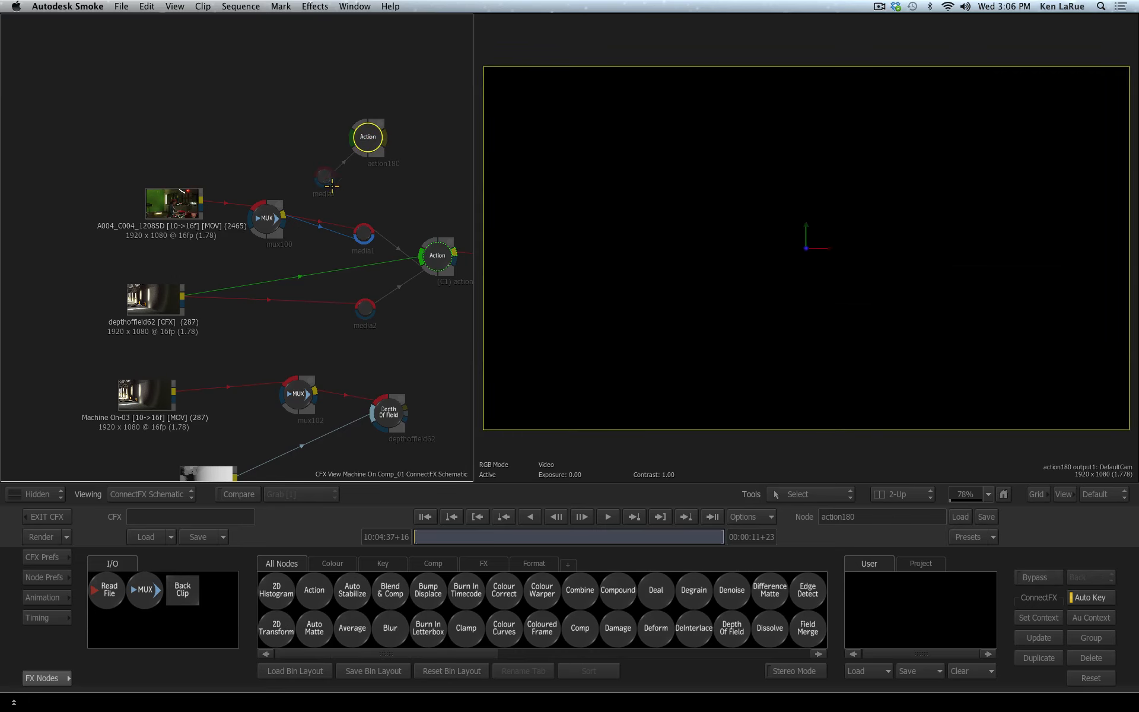
mouse_move(330, 181)
left_mouse_down()
mouse_move(328, 217)
mouse_move(332, 201)
mouse_move(305, 204)
mouse_move(330, 199)
mouse_move(331, 184)
left_mouse_up()
left_click(368, 136)
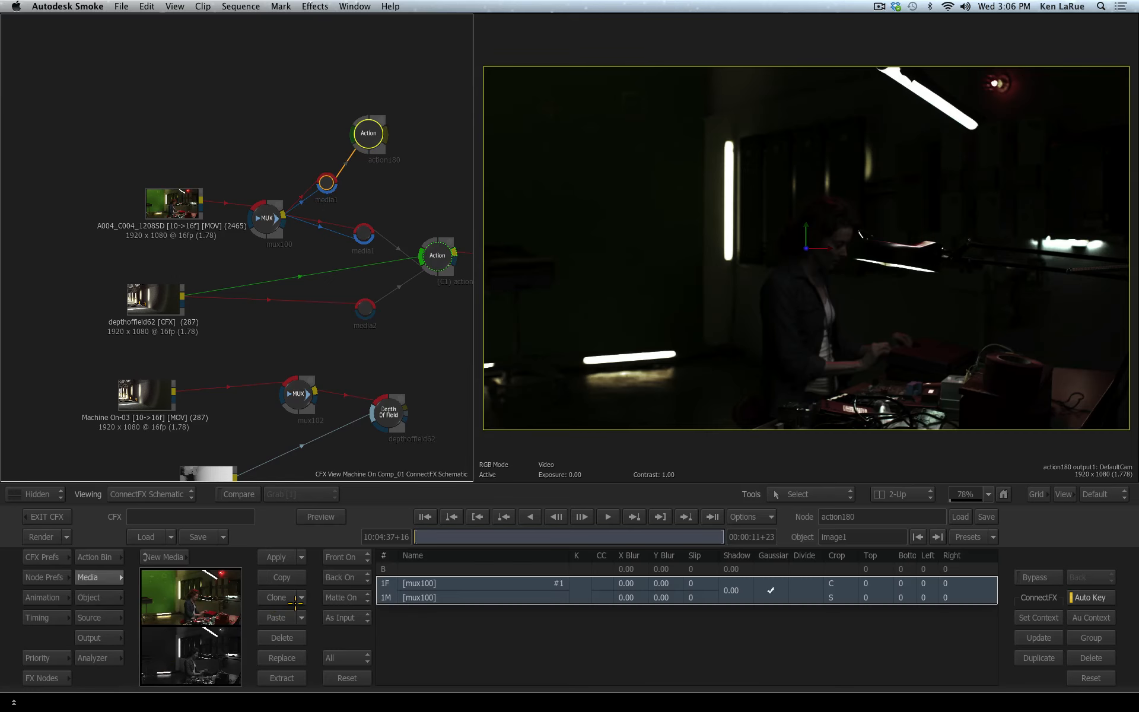
Step: Turn the matte off for the new Action node's mux100 media and delete the default axis and image from its schematic
left_click(340, 598)
left_click(343, 615)
left_click_drag(370, 130, 415, 114)
double_click(415, 115)
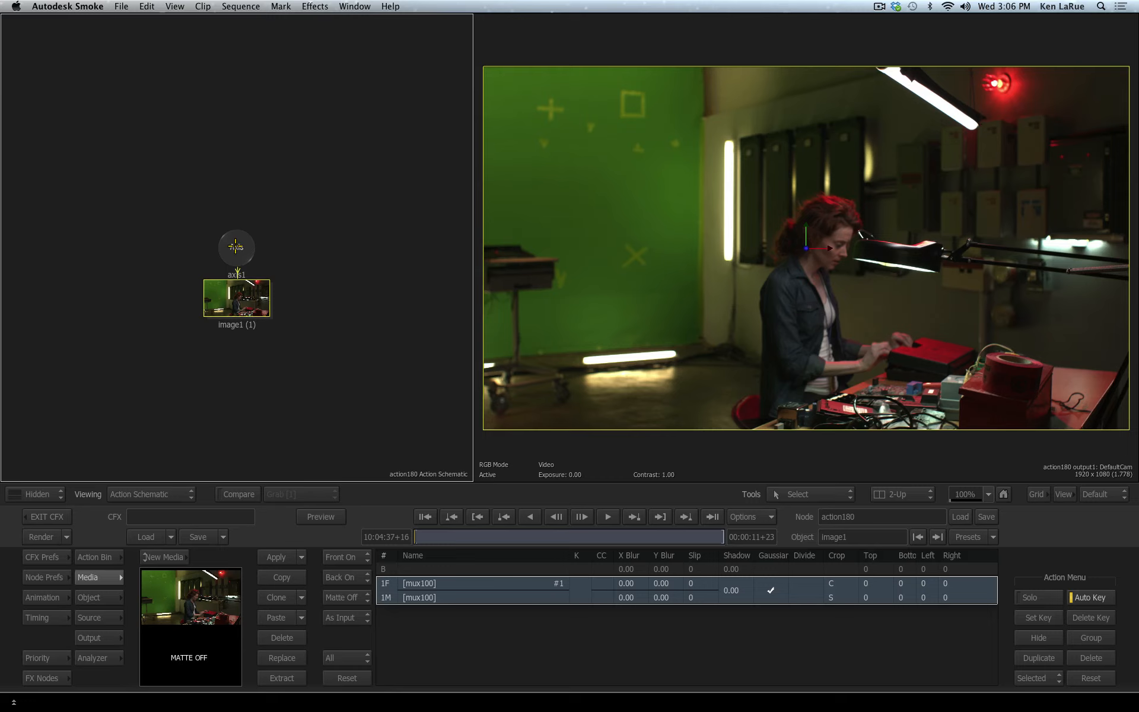
left_click(236, 247)
key("Delete")
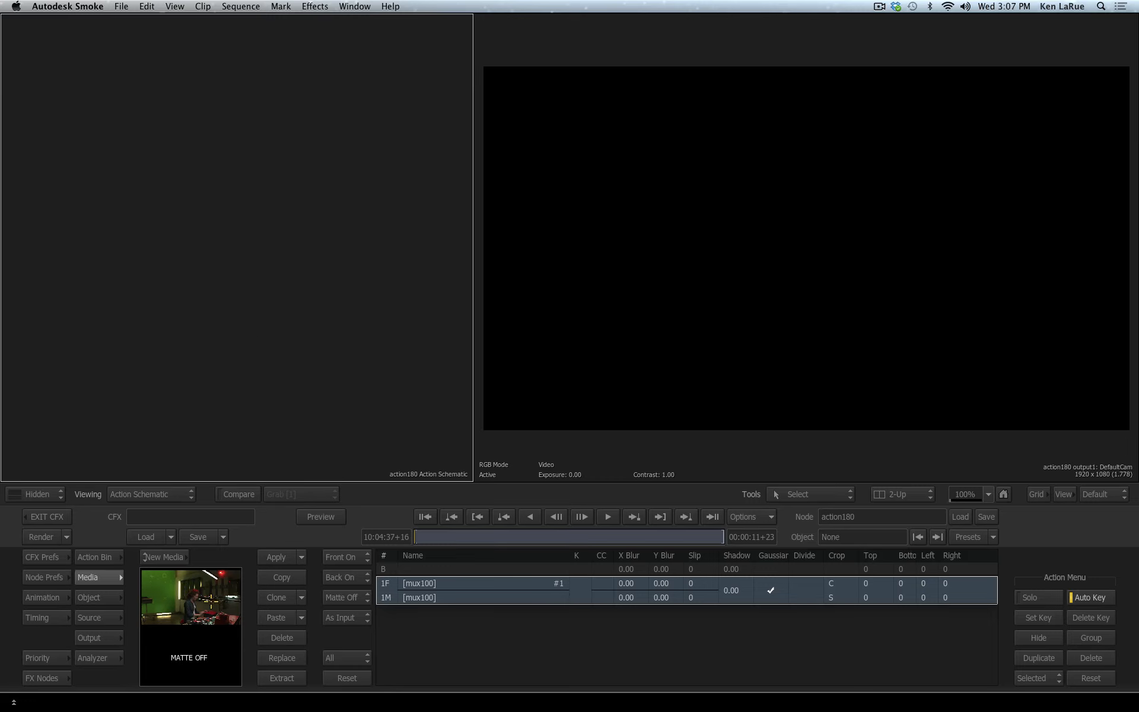
Step: Add an Analyzer Mono node to the new Action node's scene and return to the Action schematic
left_click(98, 558)
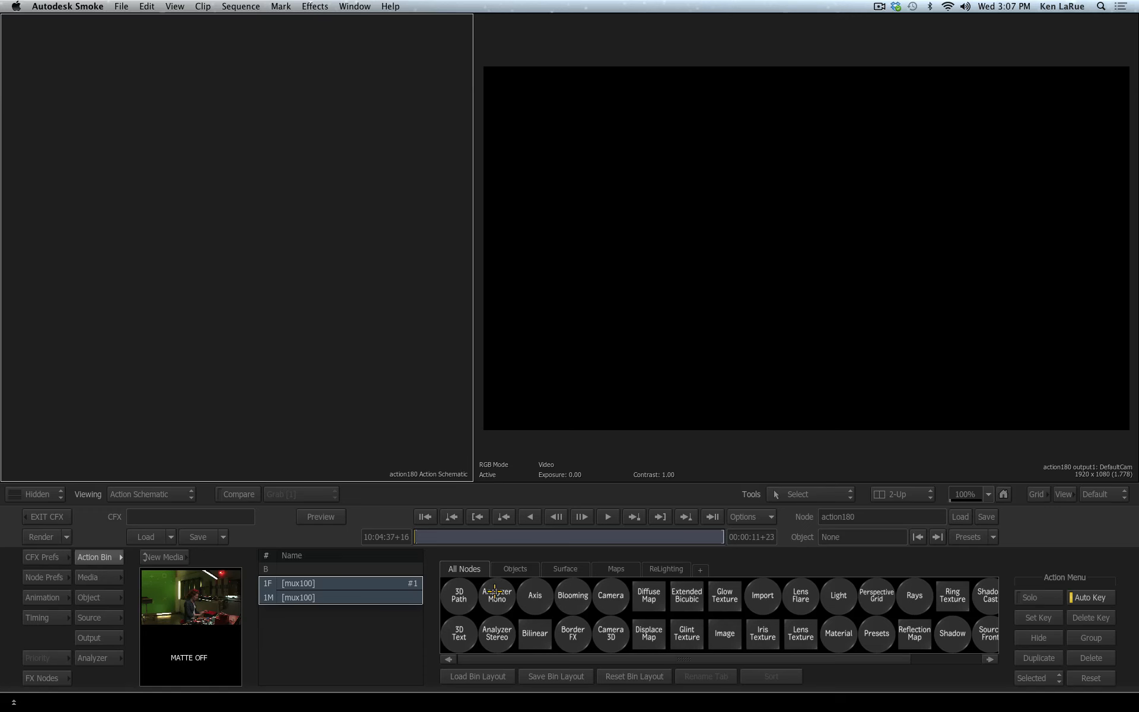
left_click_drag(496, 593, 272, 229)
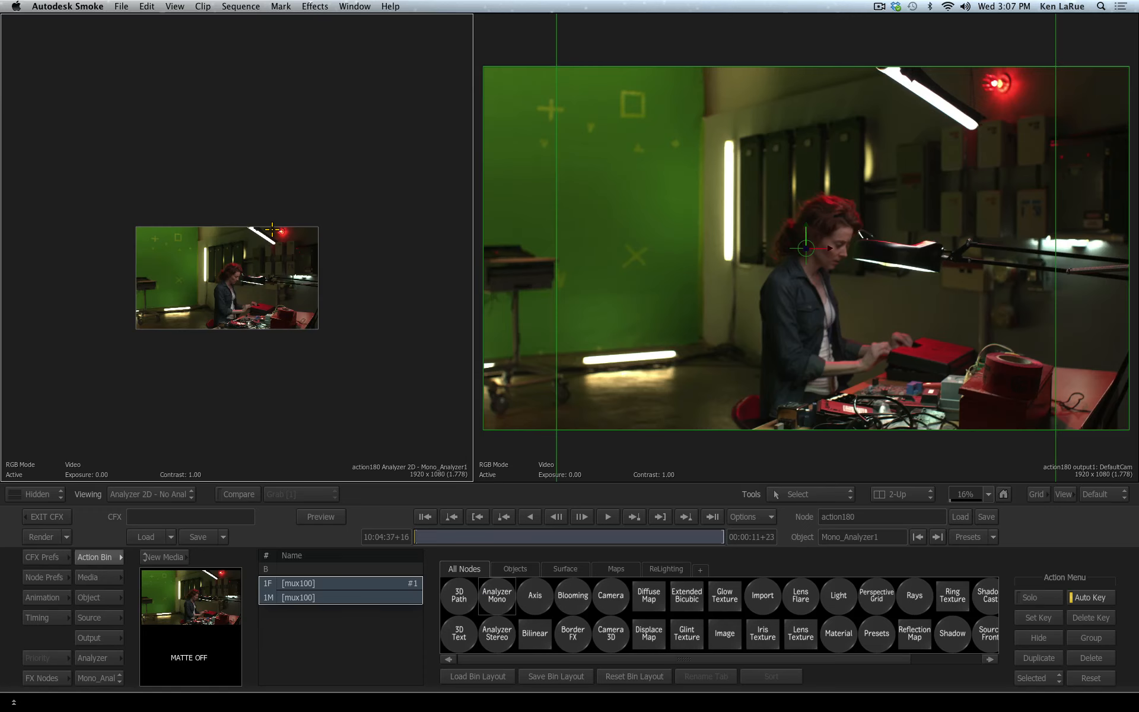
key("Escape")
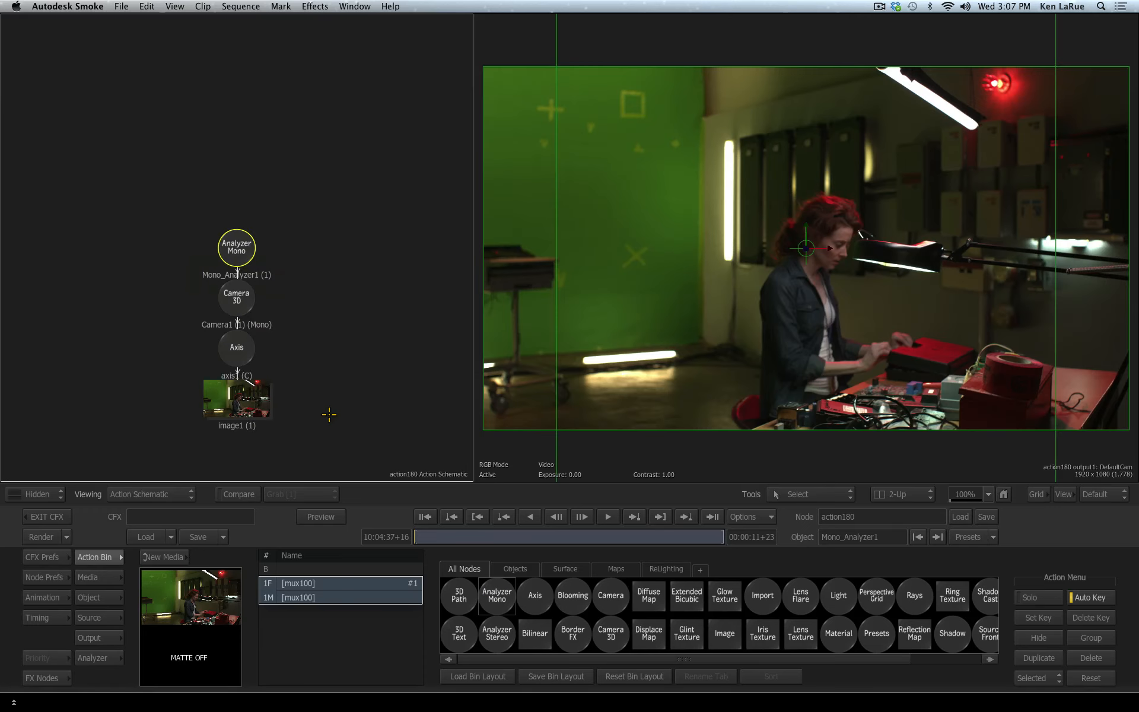
Step: Arrange the analyzer, 3D camera, axis and image nodes in the Action schematic and move DefaultCam close to the Mono_Analyzer1 chain
left_click_drag(245, 381, 248, 394)
left_click(235, 351)
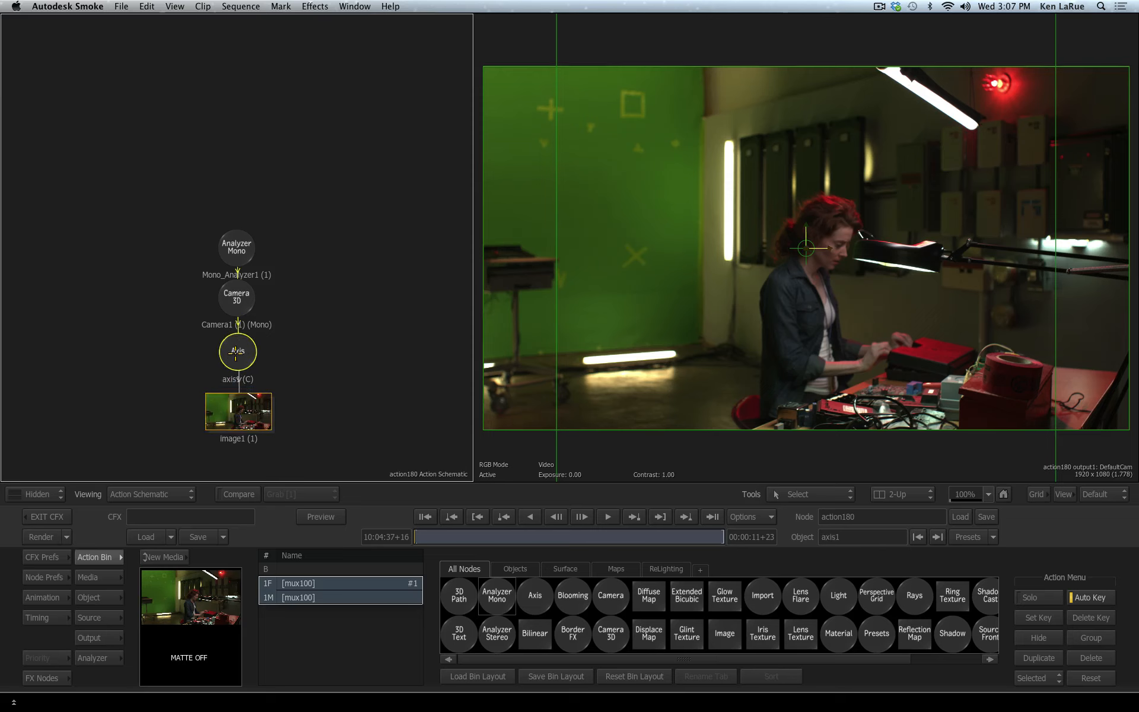
left_click(236, 293)
left_click_drag(236, 294, 238, 296)
mouse_move(231, 244)
left_mouse_down()
mouse_move(231, 213)
mouse_move(234, 234)
left_mouse_up()
left_click_drag(338, 279, 297, 326)
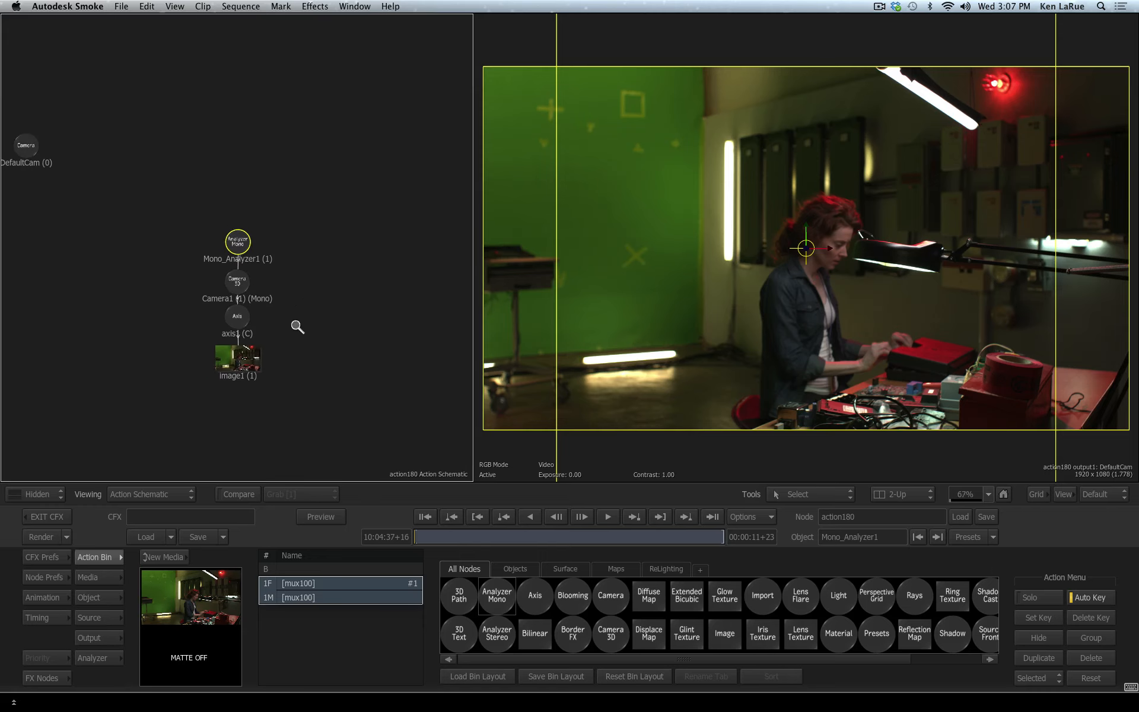
left_click_drag(18, 144, 186, 209)
left_click_drag(242, 237, 270, 217)
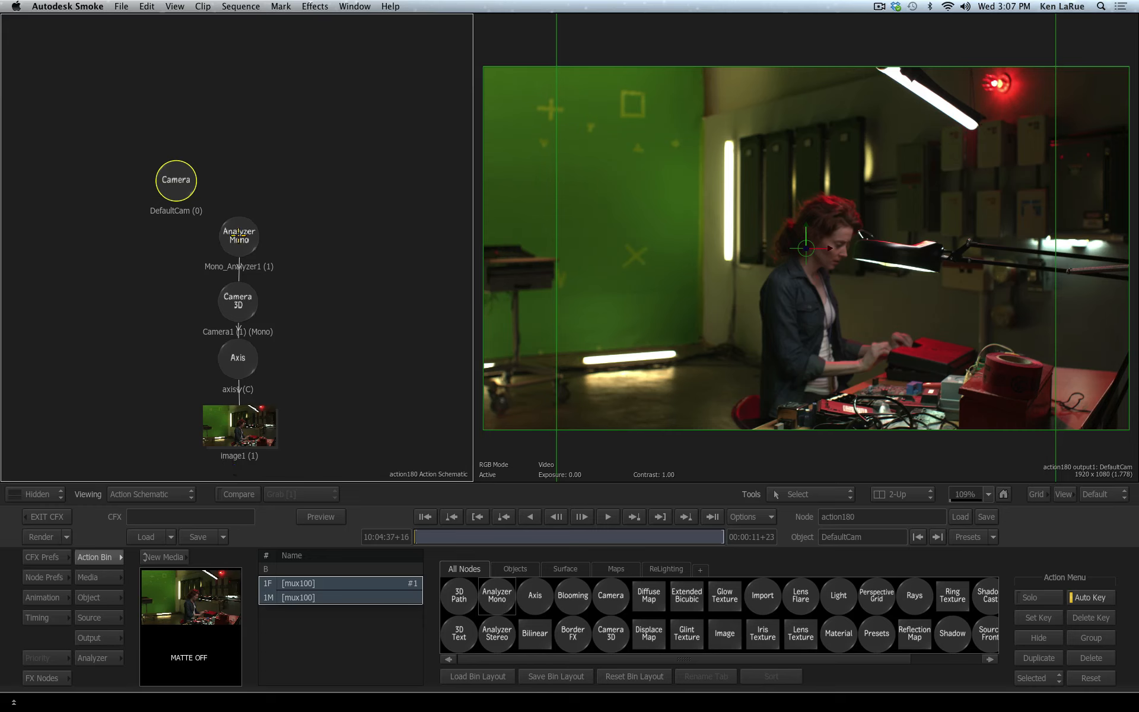
left_click(239, 236)
left_click_drag(238, 301, 238, 302)
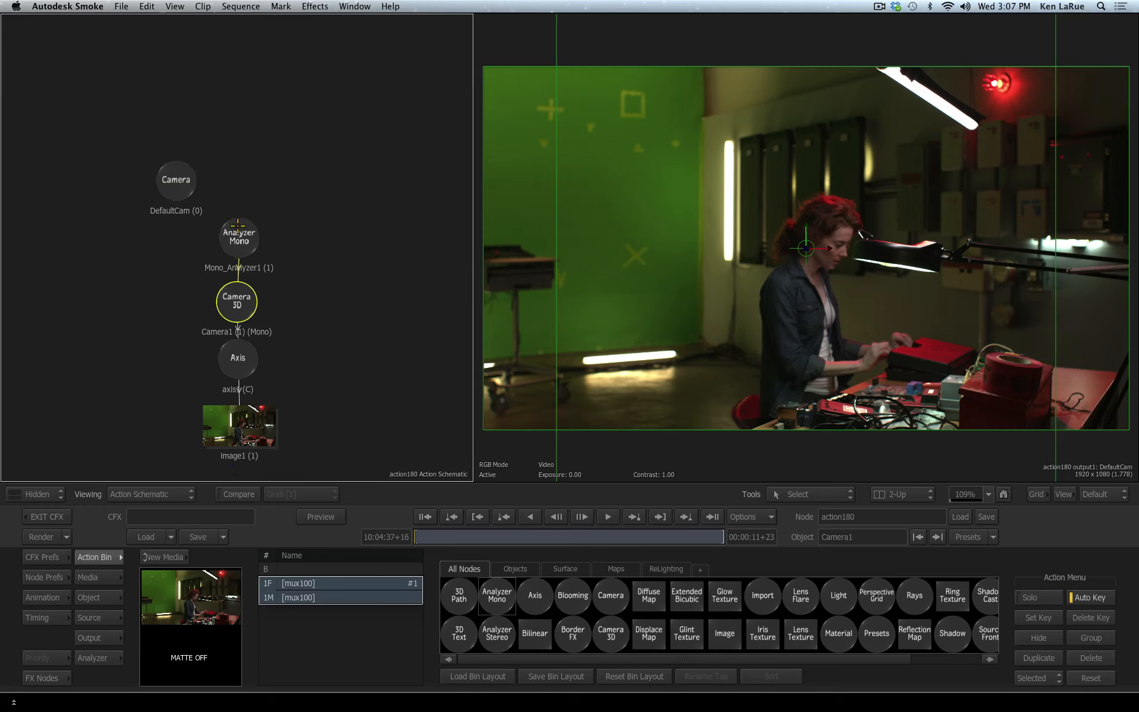
Step: Open the Mono_Analyzer1 node's camera tracking settings and analyze the green-screen shot
double_click(239, 236)
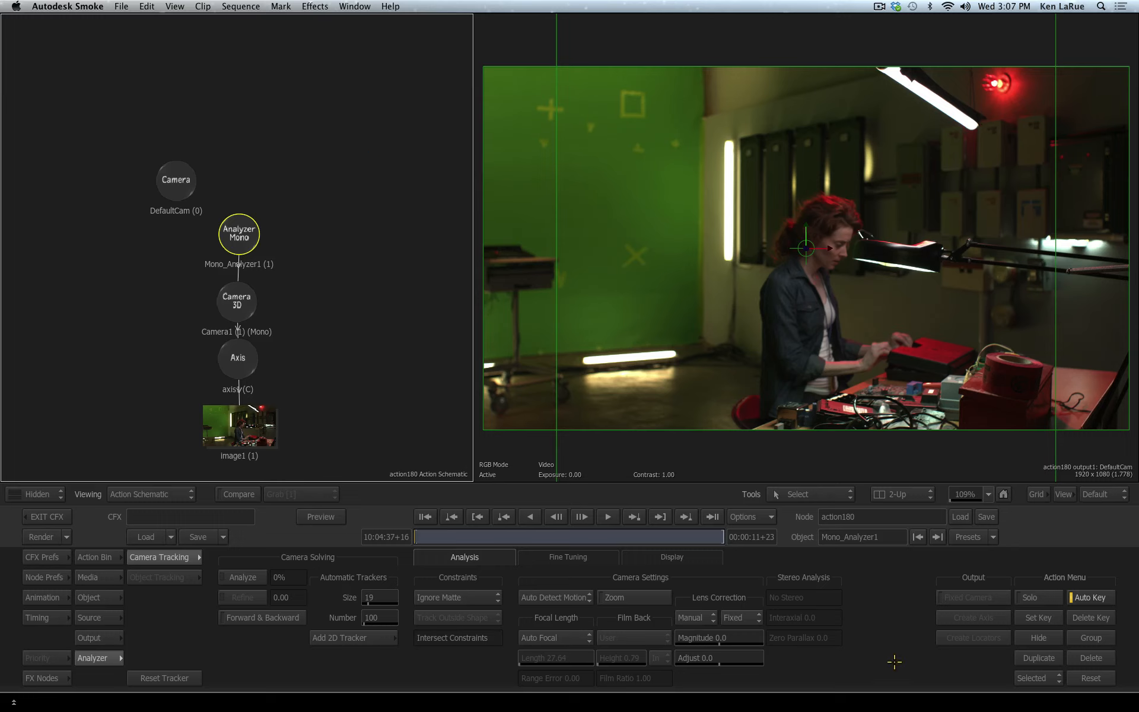
left_click_drag(380, 618, 341, 669)
left_click(252, 576)
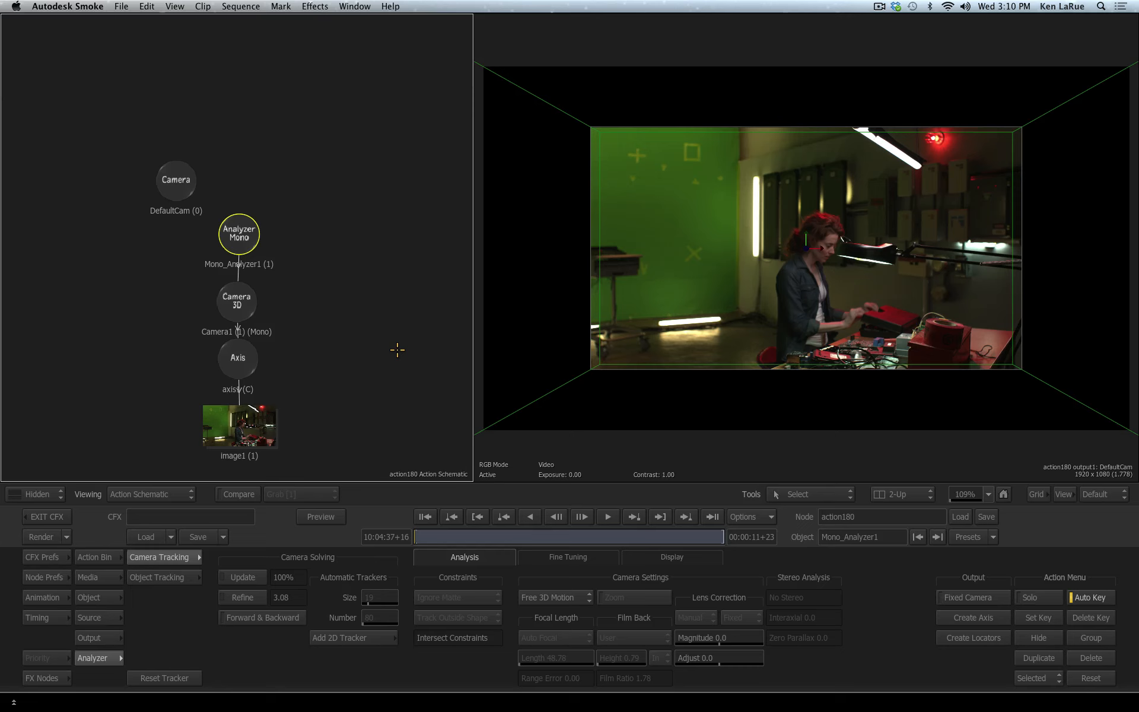
Step: Examine the solved point cloud by orbiting the Analyzer Working view and scrubbing the shot in the Analyzer 3D view
key("F8")
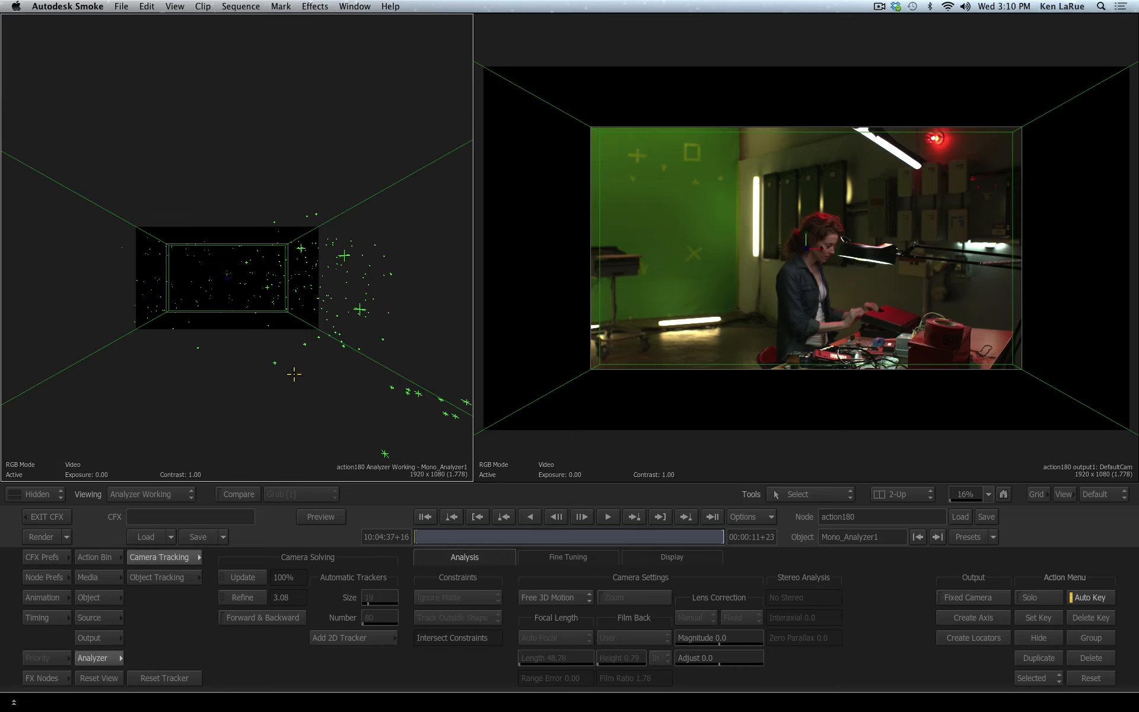
left_click_drag(323, 318, 287, 367)
left_click(848, 493)
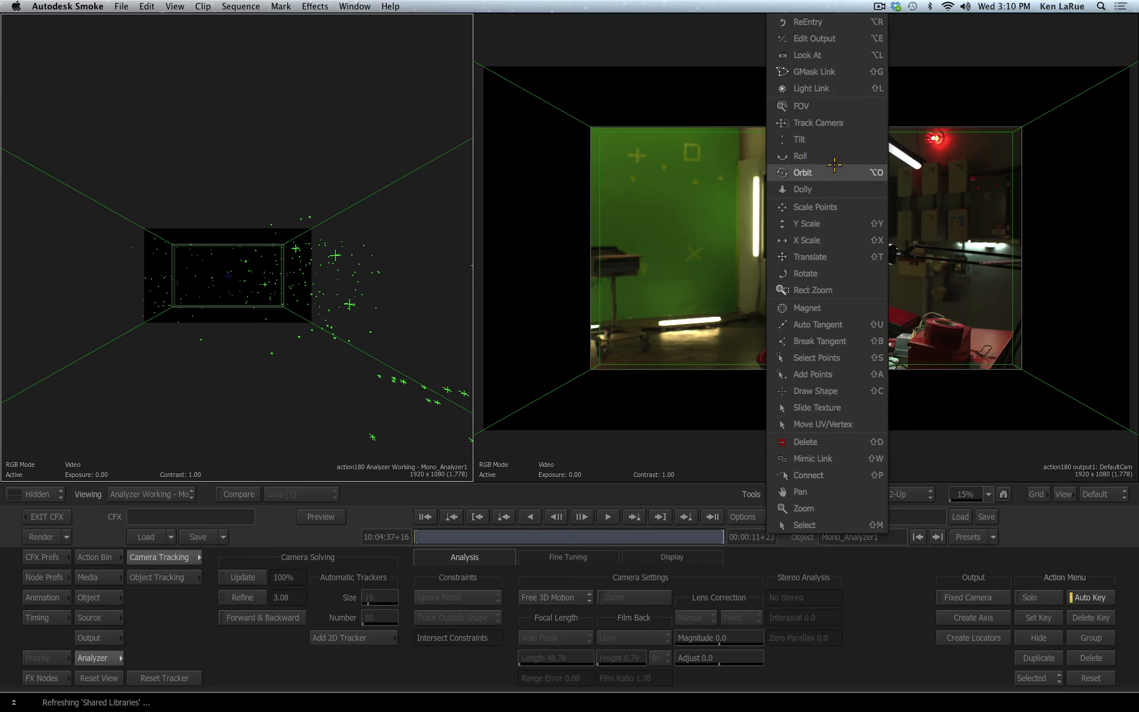
left_click(798, 170)
left_click_drag(369, 321, 222, 308)
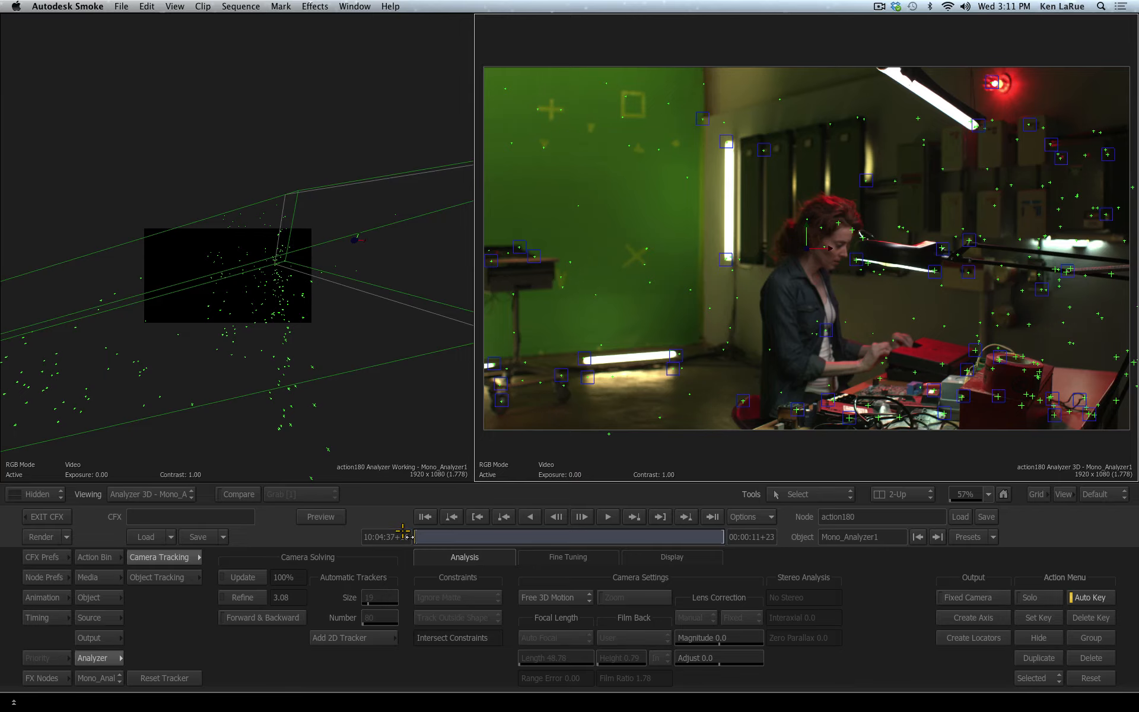
left_click_drag(403, 534, 522, 537)
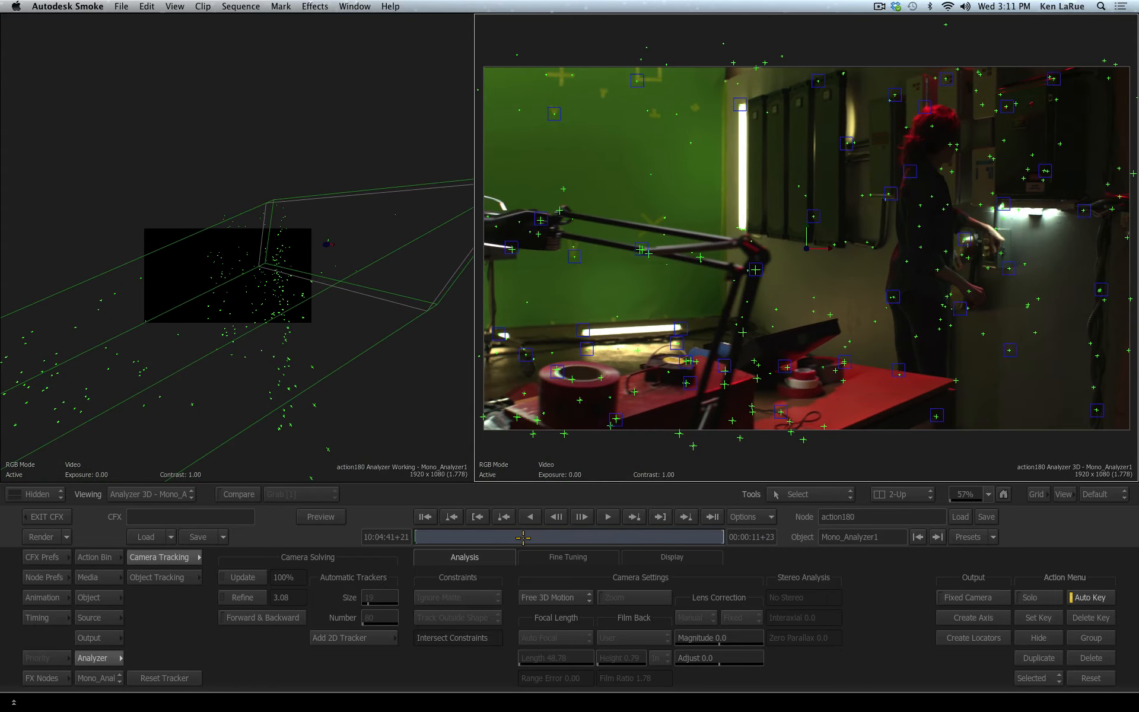
Step: Delete weak trackers using a Quality filter of 44.5% plus the Short filter, update the camera solve and go back to the first frame
left_click(566, 558)
left_click_drag(691, 604, 747, 596)
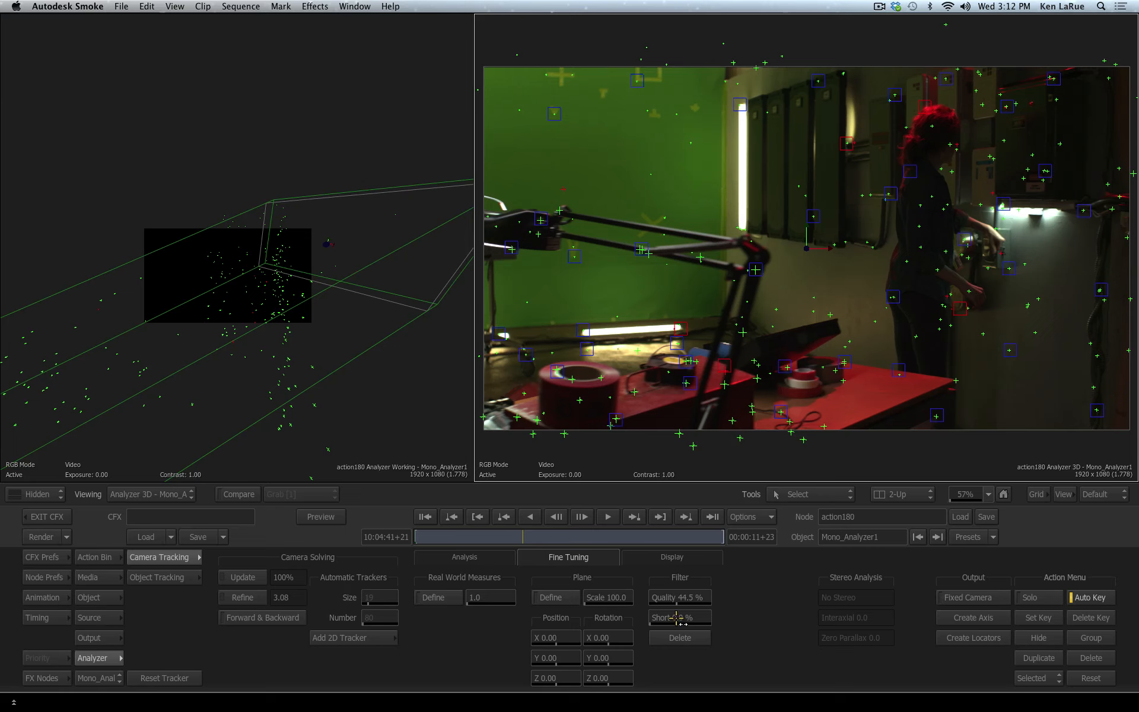
left_click_drag(674, 620, 686, 618)
left_click(680, 638)
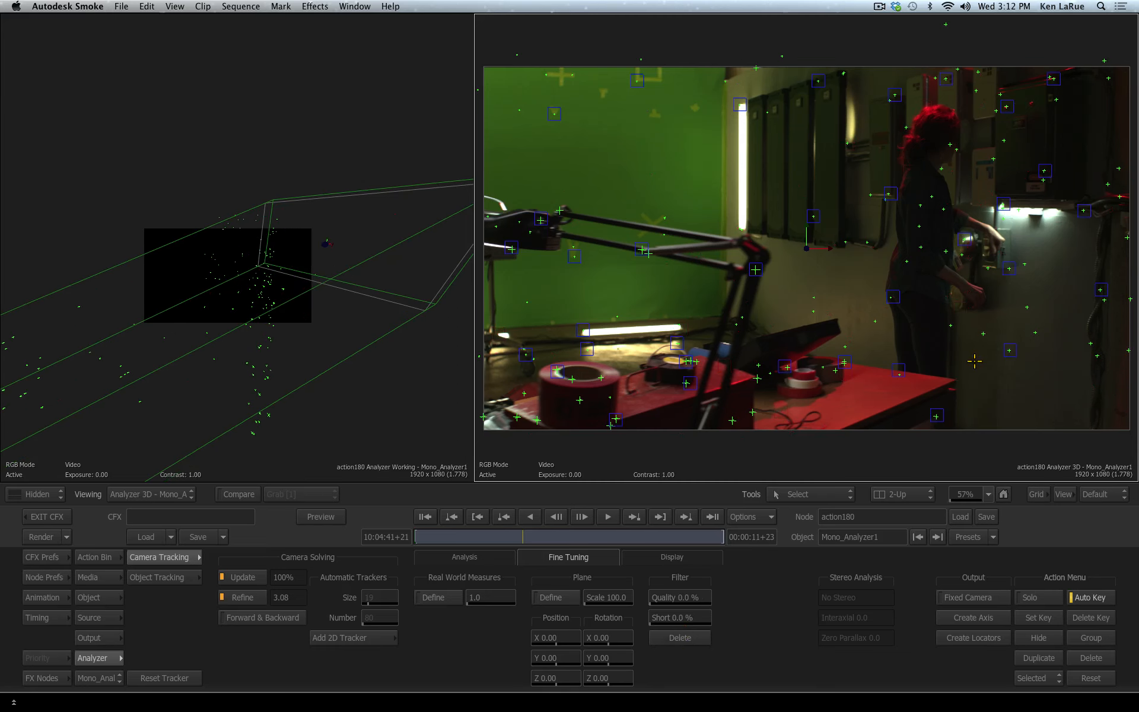
left_click(242, 578)
left_click_drag(530, 540, 389, 568)
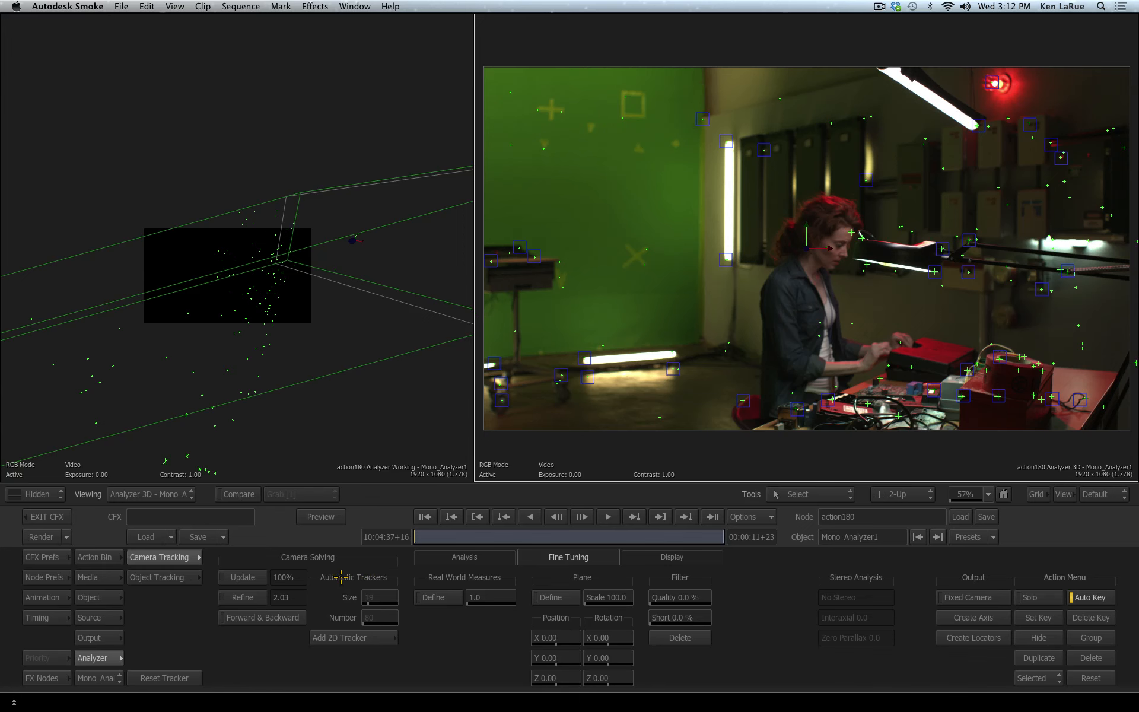
Step: Show the Action schematic and set Camera1 as the result camera
key("Escape")
left_click(235, 306)
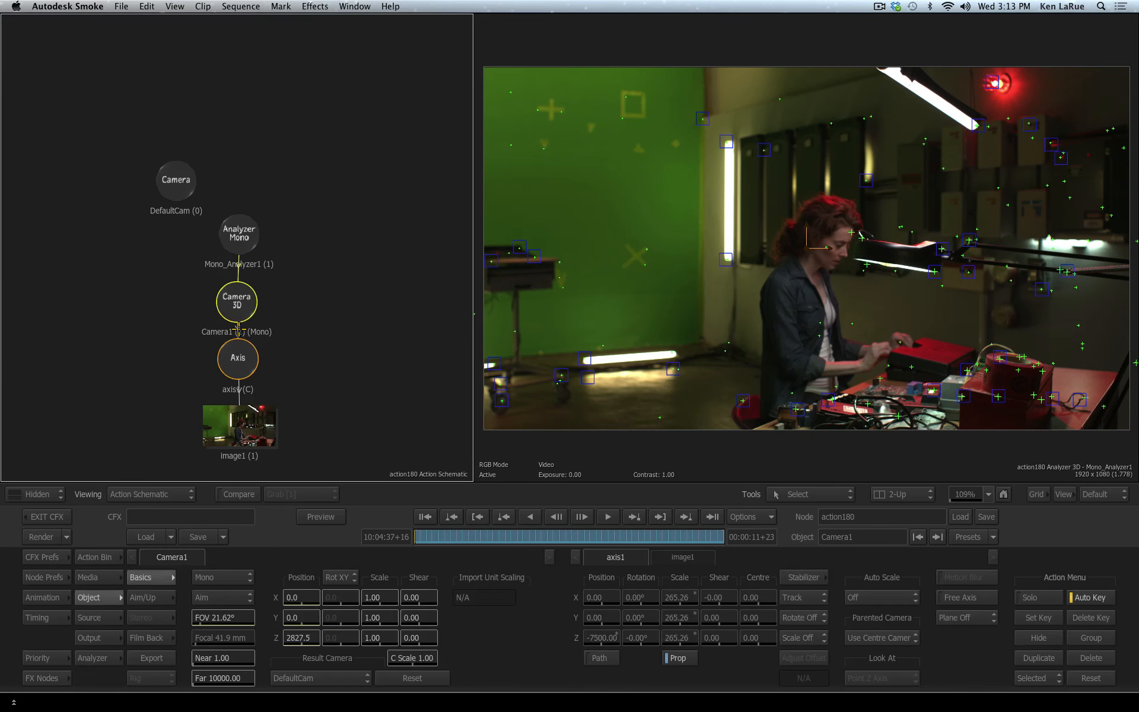
left_click(330, 672)
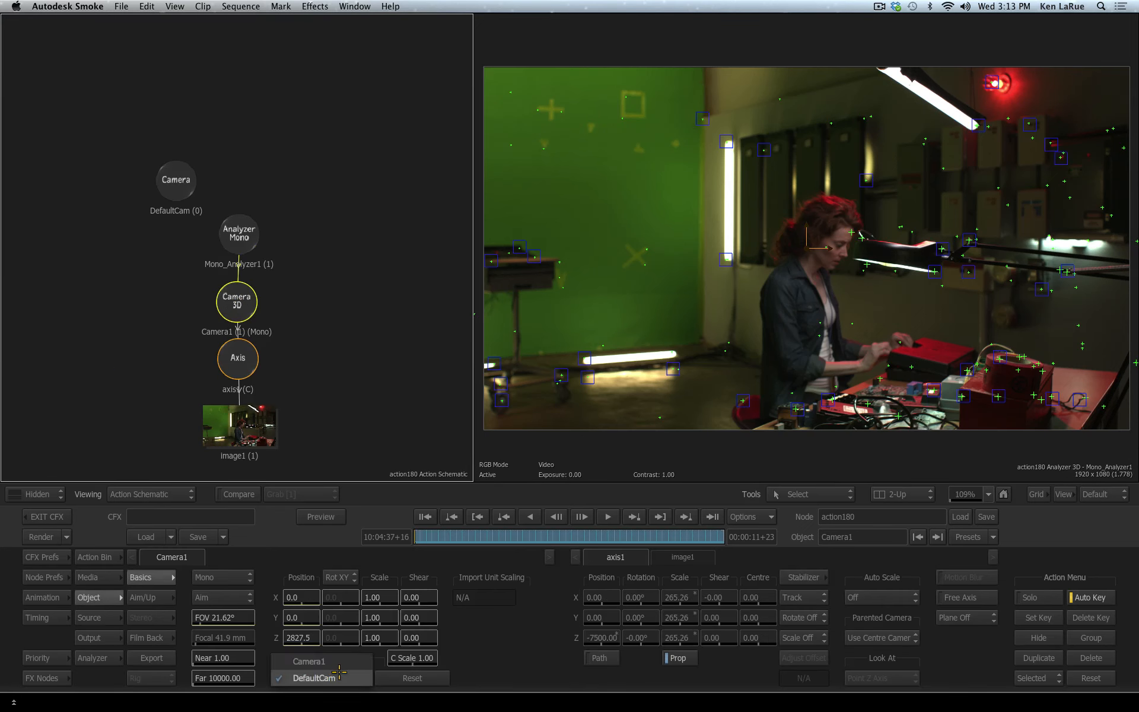
left_click(343, 661)
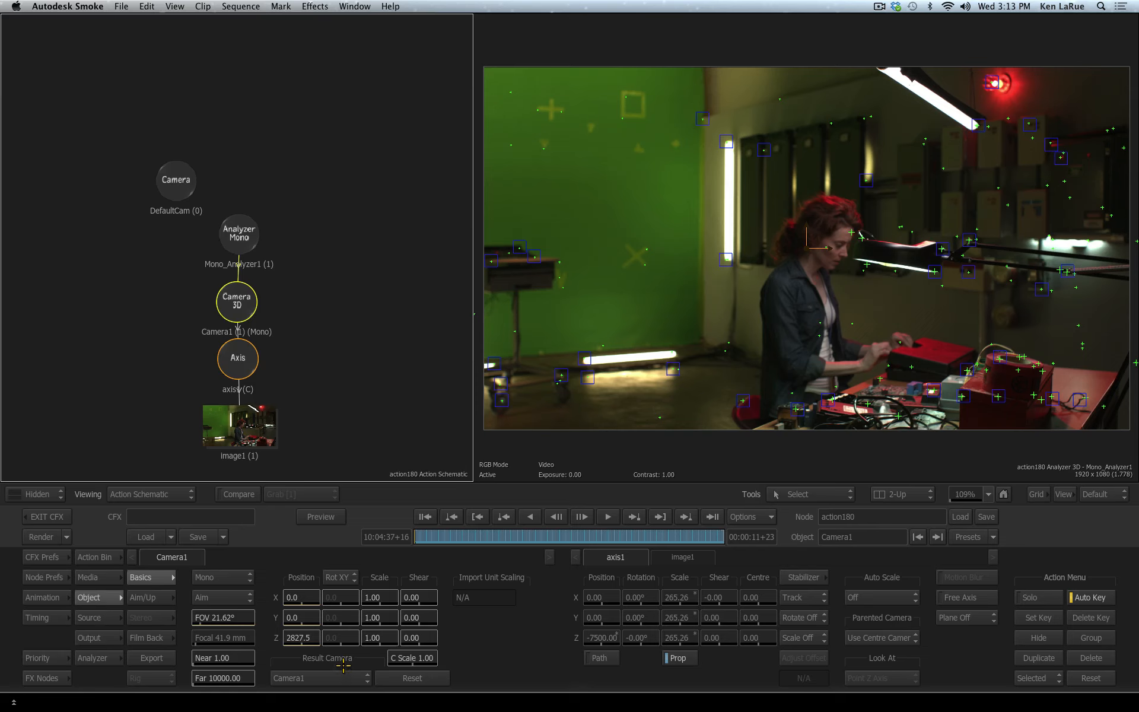
Step: Review the FBX options for exporting Camera1, including the point locators option, and exit without saving a file
left_click(151, 657)
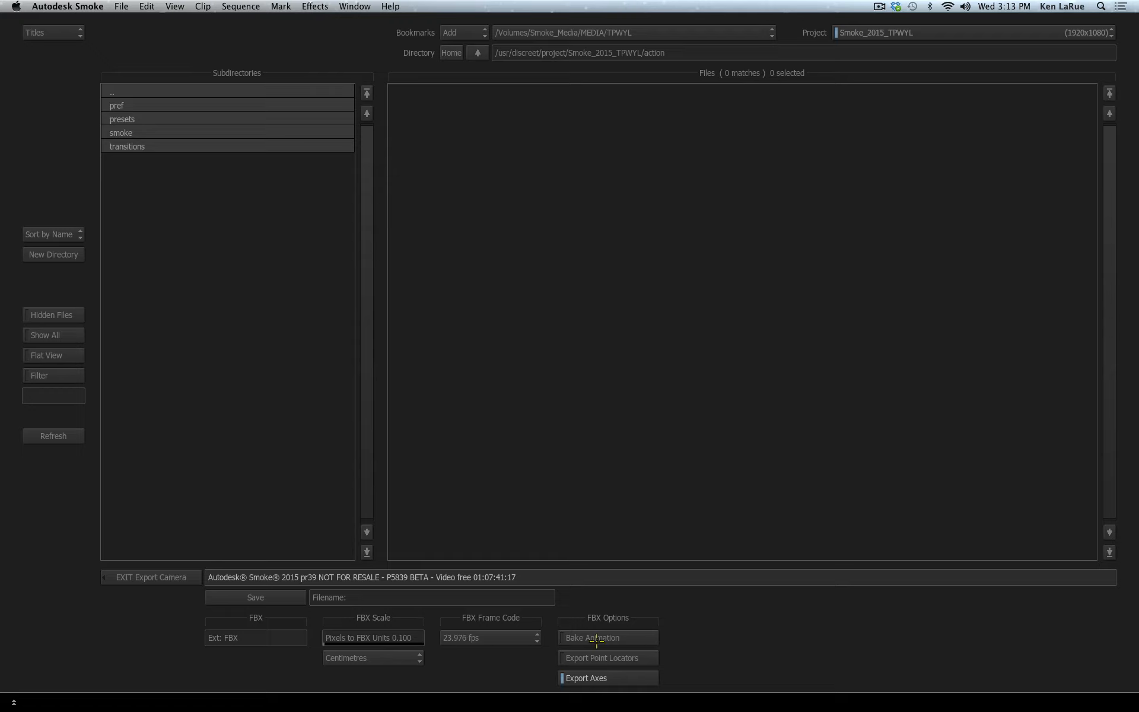
left_click(590, 658)
left_click(630, 652)
left_click(142, 577)
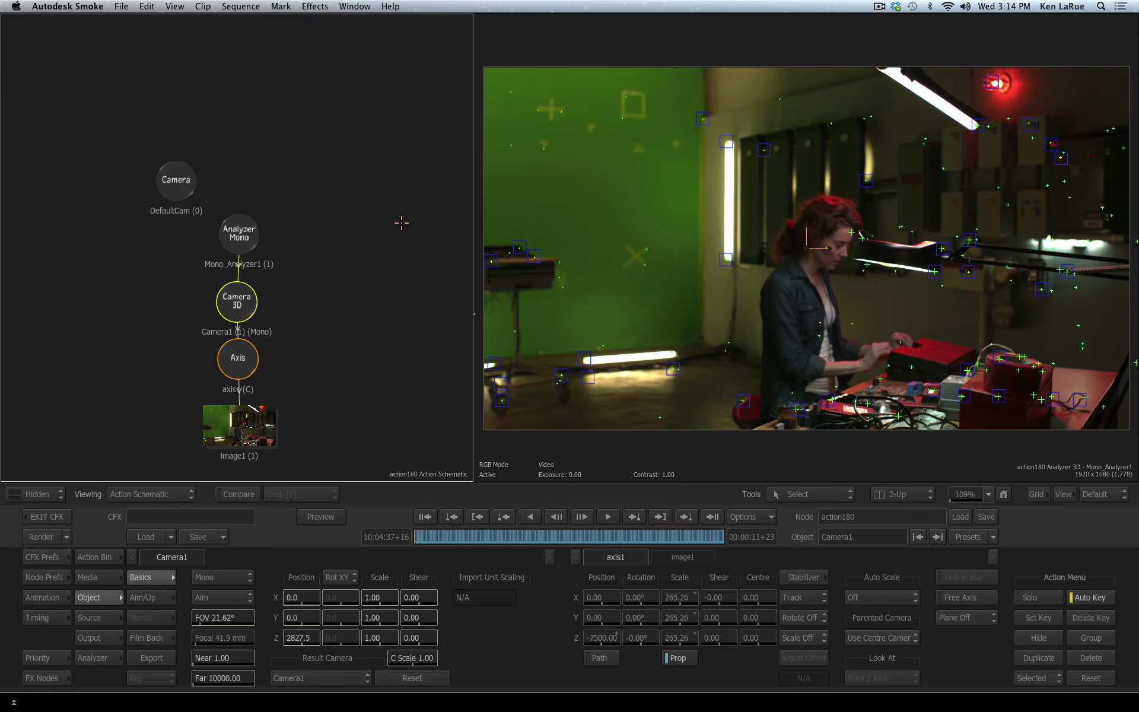
Step: Reopen the Mono_Analyzer1 settings and scrub the tracked shot, ending on the first frame
left_click(239, 236)
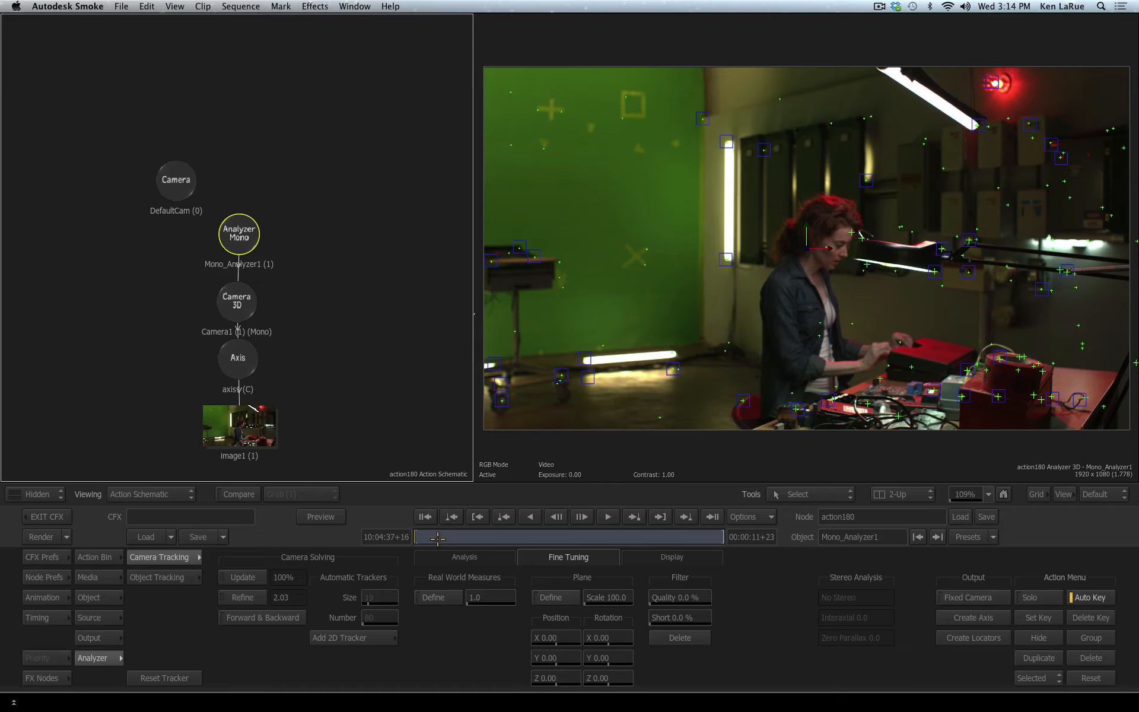
left_click_drag(438, 539, 370, 556)
Step: Switch to Chrome and open the 123D Catch page from the Autodesk 123D apps overview
key("super+Tab")
key("super+Tab")
key("super+Tab")
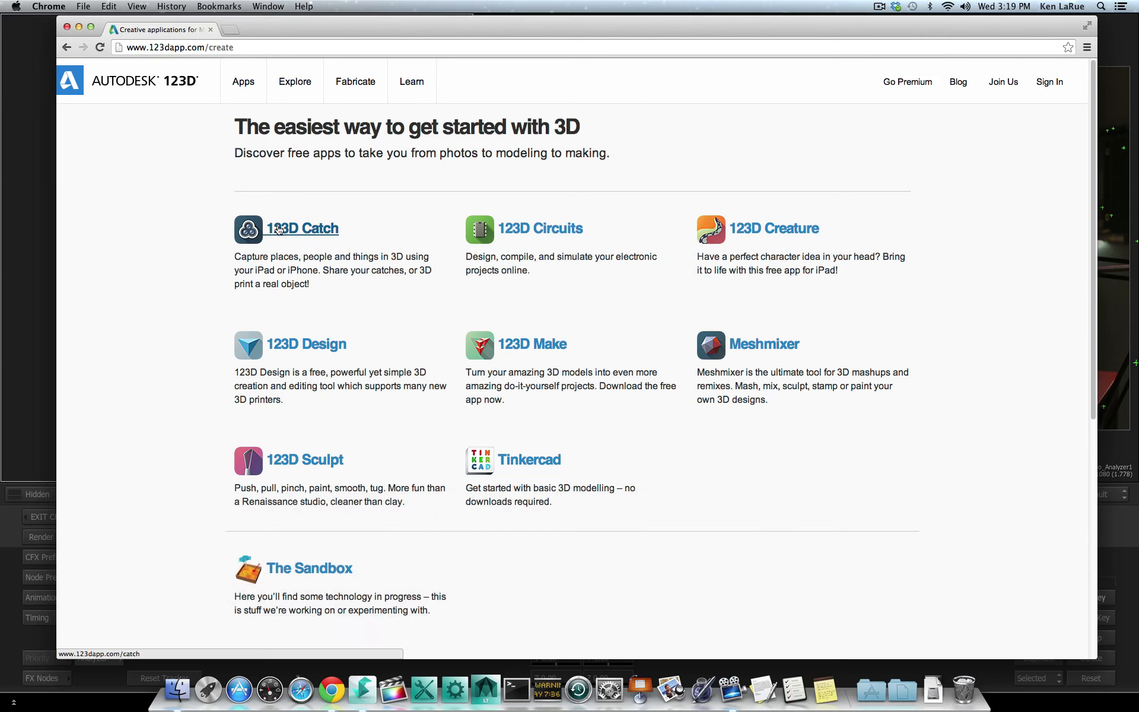
left_click(309, 233)
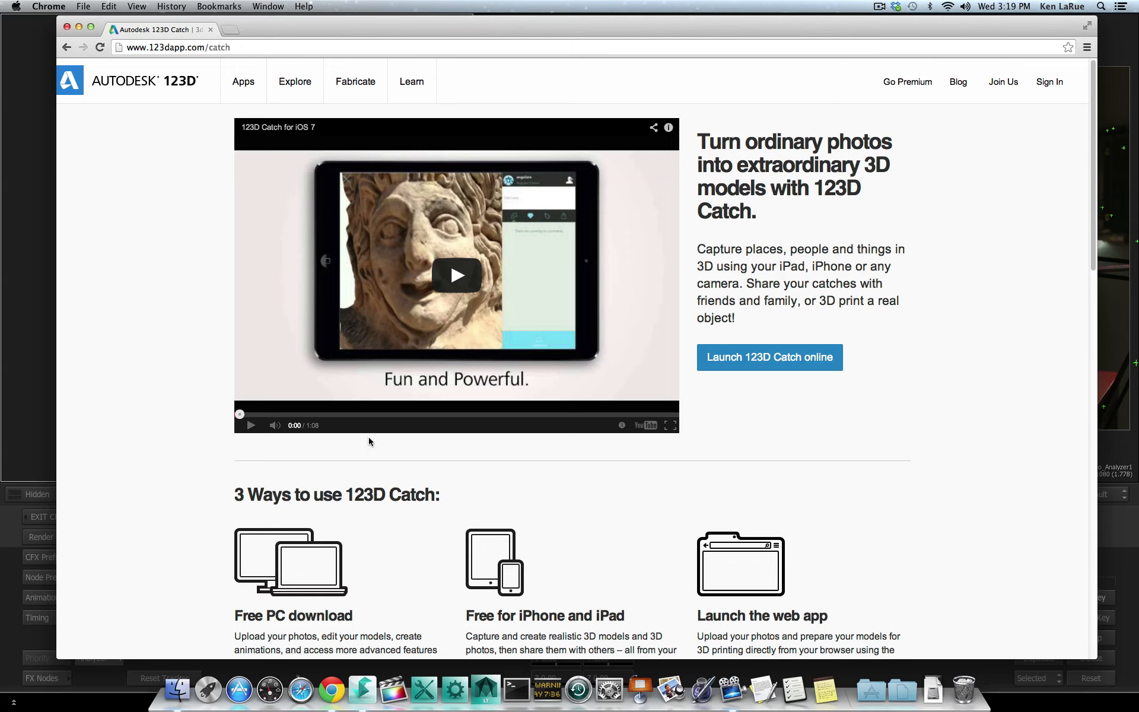
Step: Switch to Finder and browse the bottle photos in the captures 123D folder from IMG_5284.JPG to IMG_5300.JPG
left_click(177, 689)
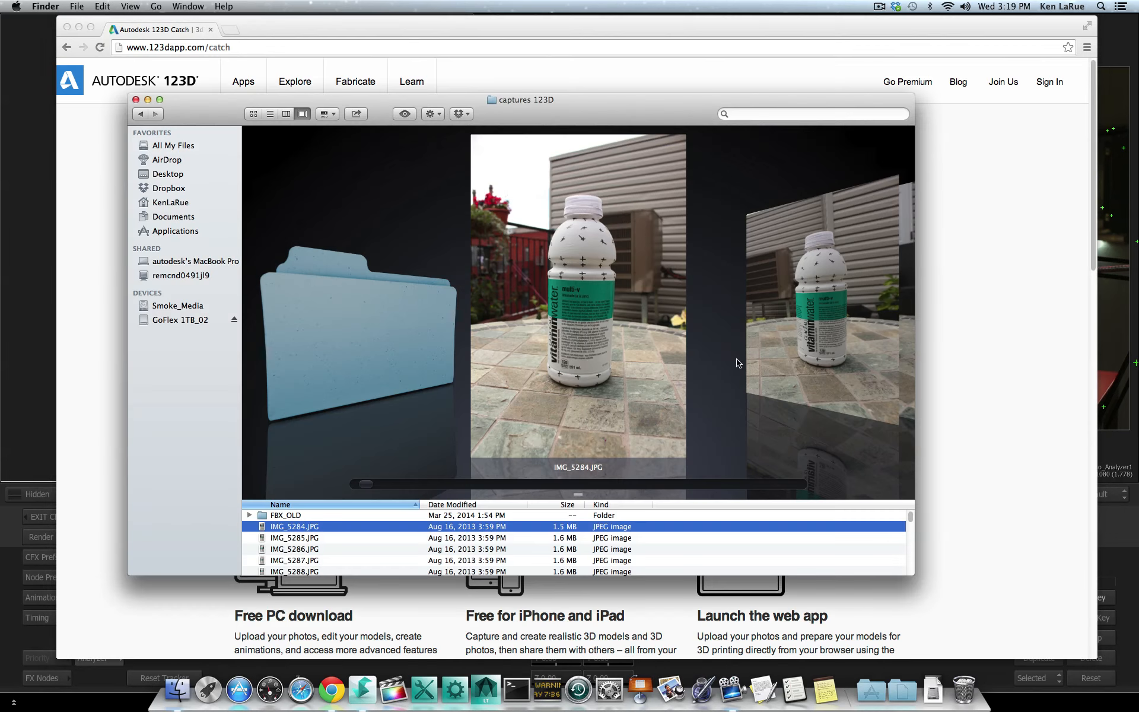
key("Down")
key("Down")
key("Down")
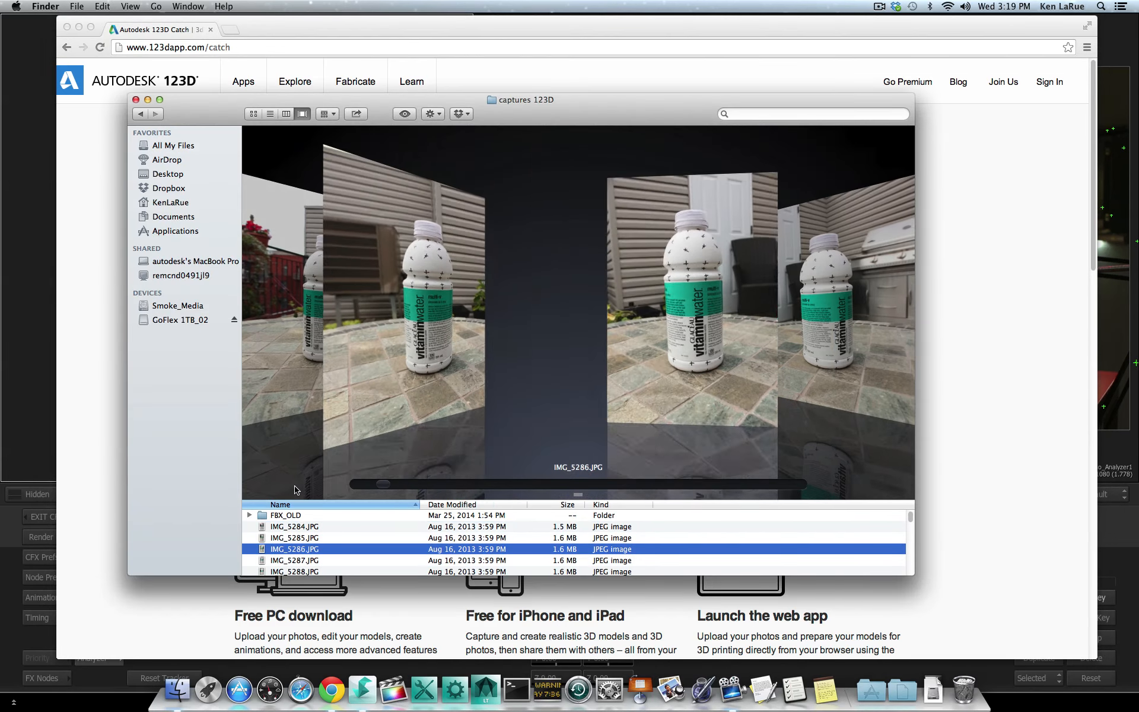
key("Down")
key("Down")
key("Down")
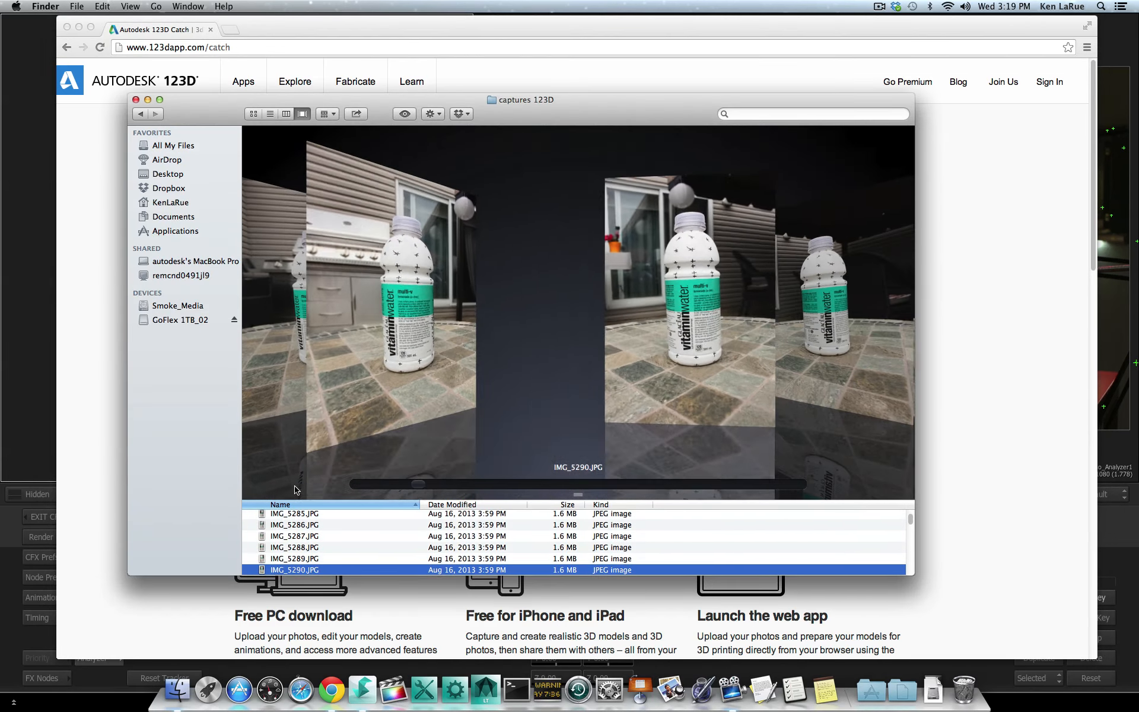
key("Down")
key("Down")
key("Down")
key("Down")
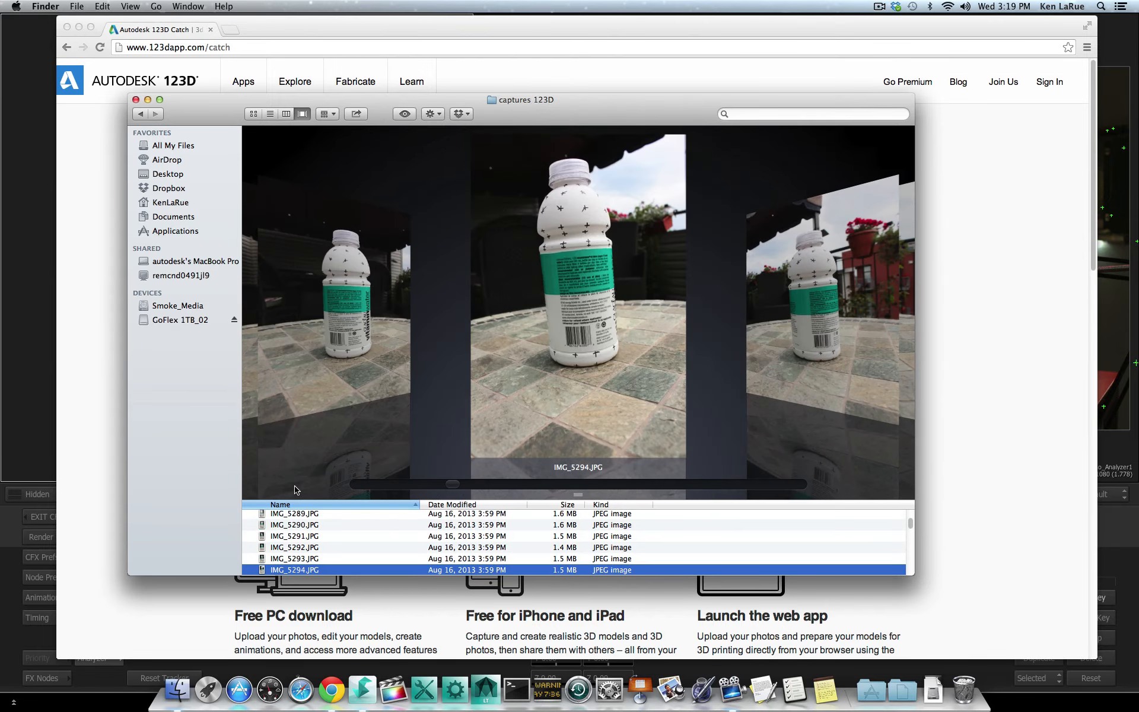
key("Down")
key("Down")
key("Down")
key("Down")
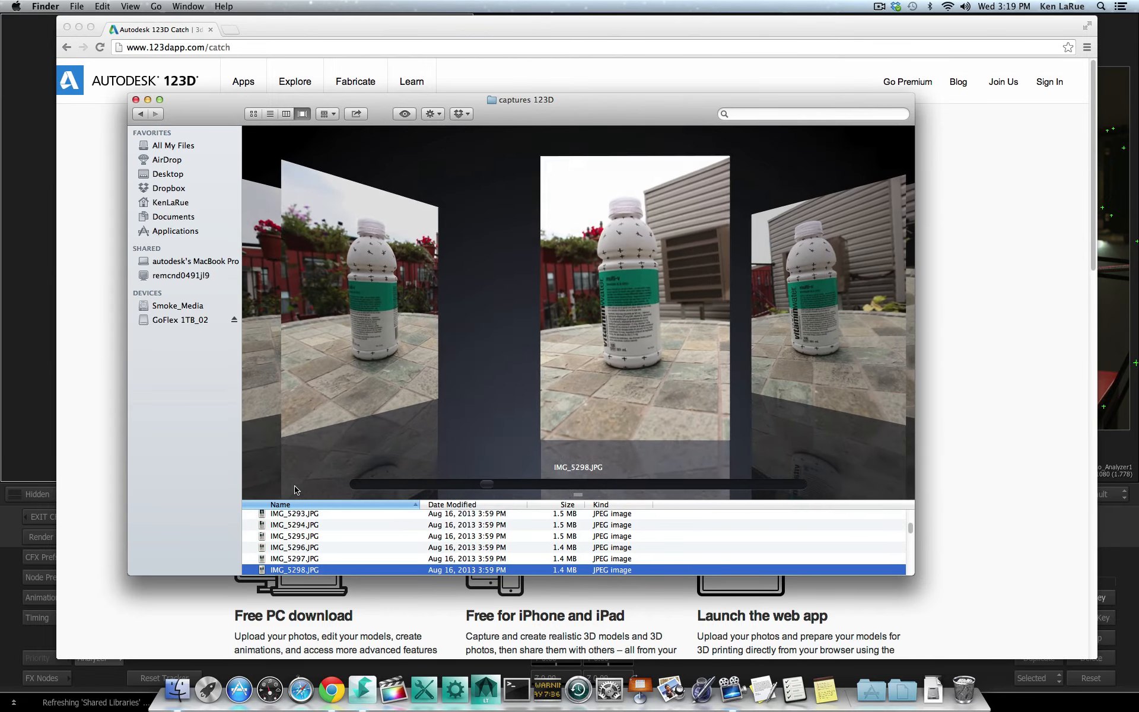
key("Down")
key("Down")
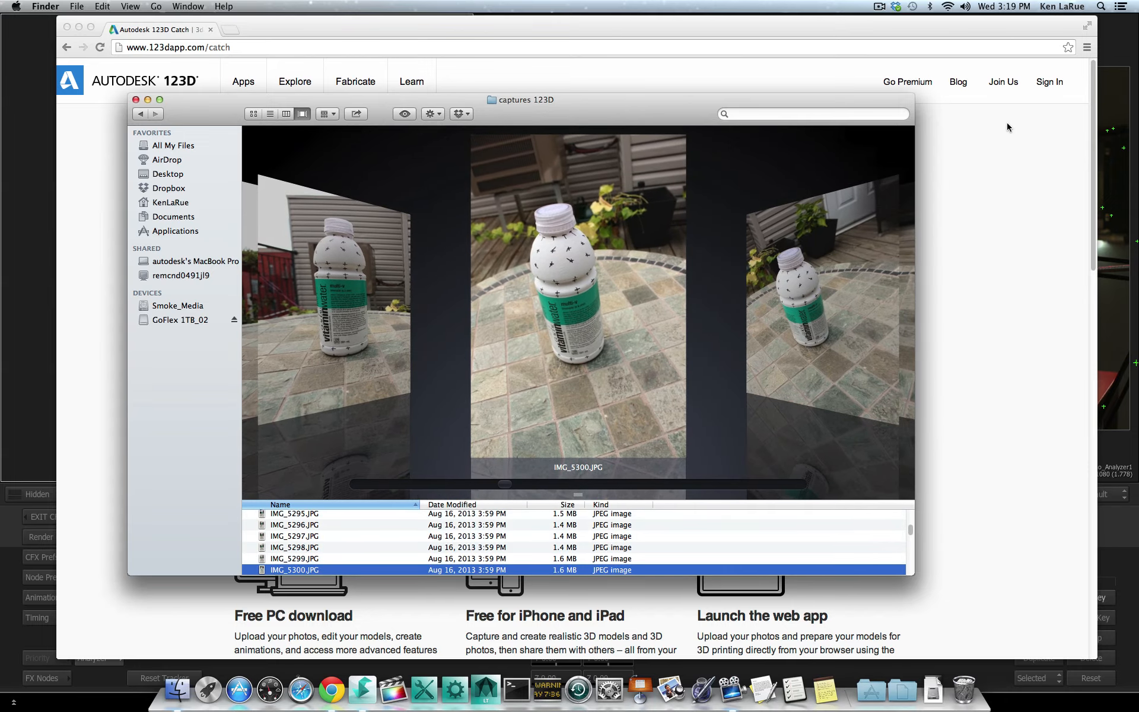
Step: Switch to the water bottle model in 123D Catch, orbit around it and delete a large area of table surface beside the bottle
left_click(1007, 127)
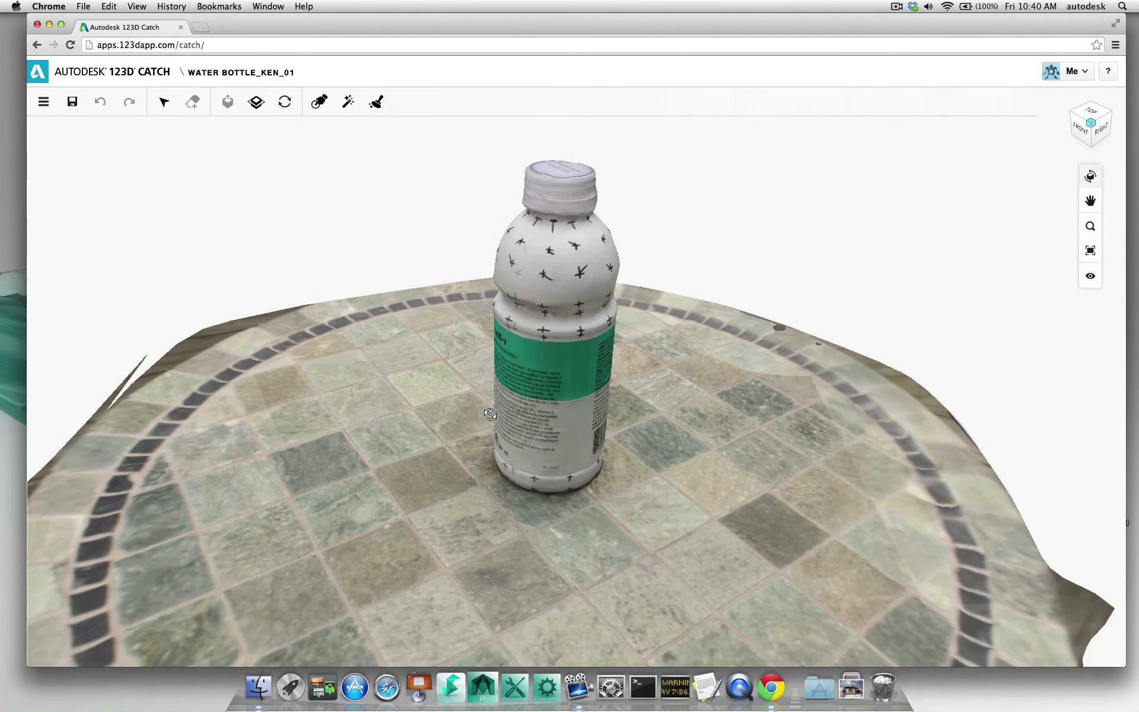
mouse_move(450, 409)
left_mouse_down()
mouse_move(458, 350)
mouse_move(580, 382)
mouse_move(811, 387)
mouse_move(798, 439)
left_mouse_up()
mouse_move(414, 353)
left_mouse_down()
mouse_move(74, 605)
mouse_move(287, 470)
mouse_move(207, 597)
mouse_move(427, 389)
mouse_move(350, 531)
left_mouse_up()
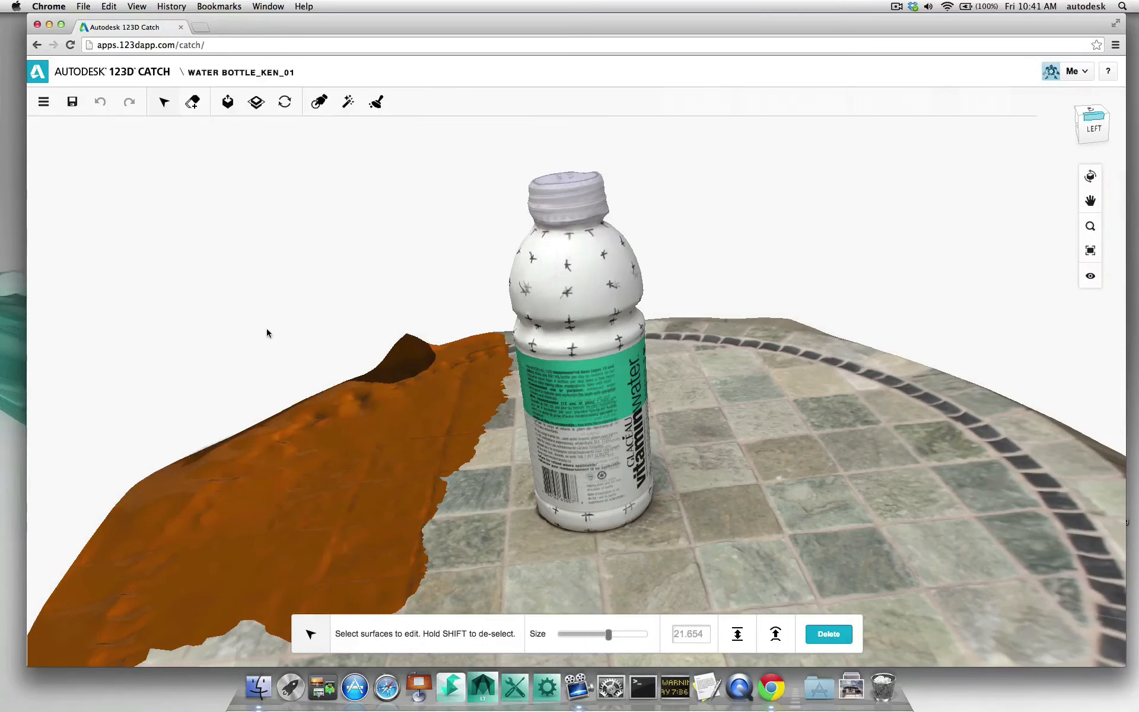
key("Delete")
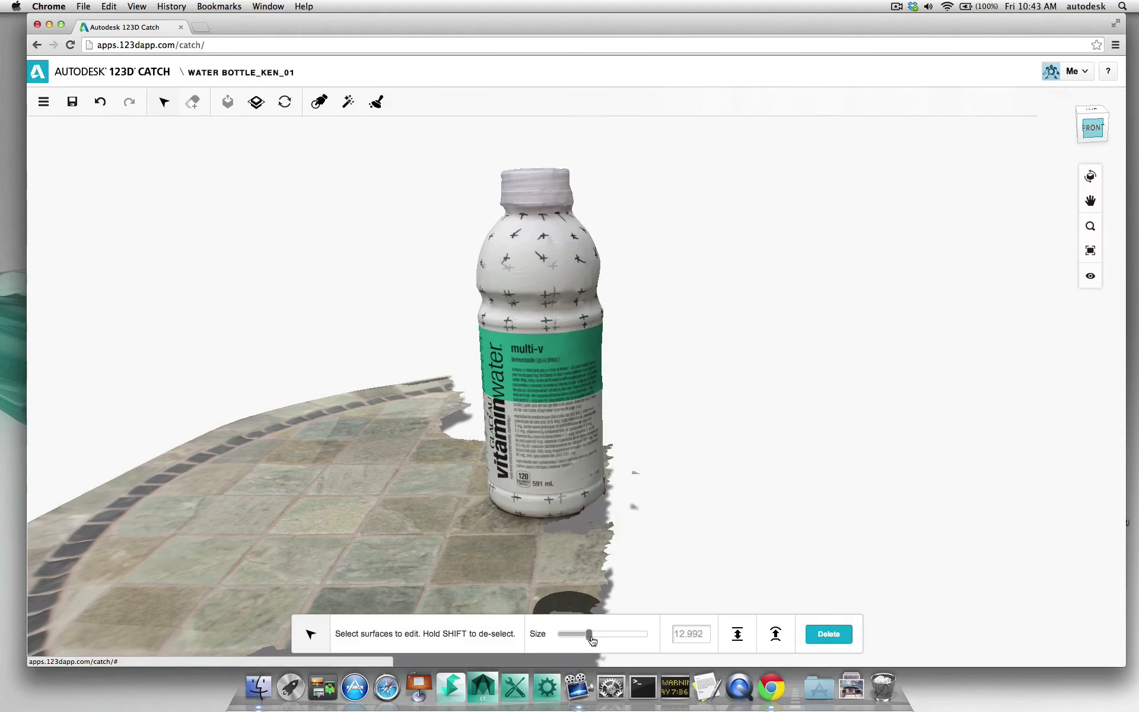
Step: Set the selection brush size to 13.78 and delete more of the table surface beside and in front of the bottle
left_click_drag(591, 640, 593, 639)
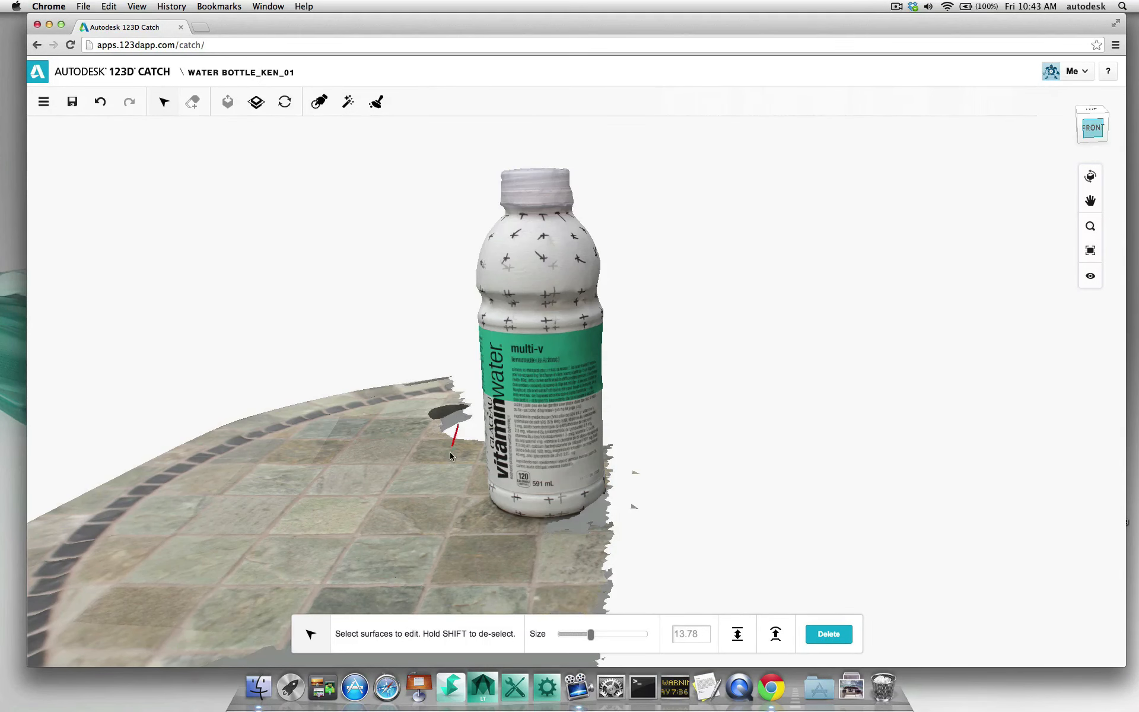
left_click_drag(430, 507, 430, 504)
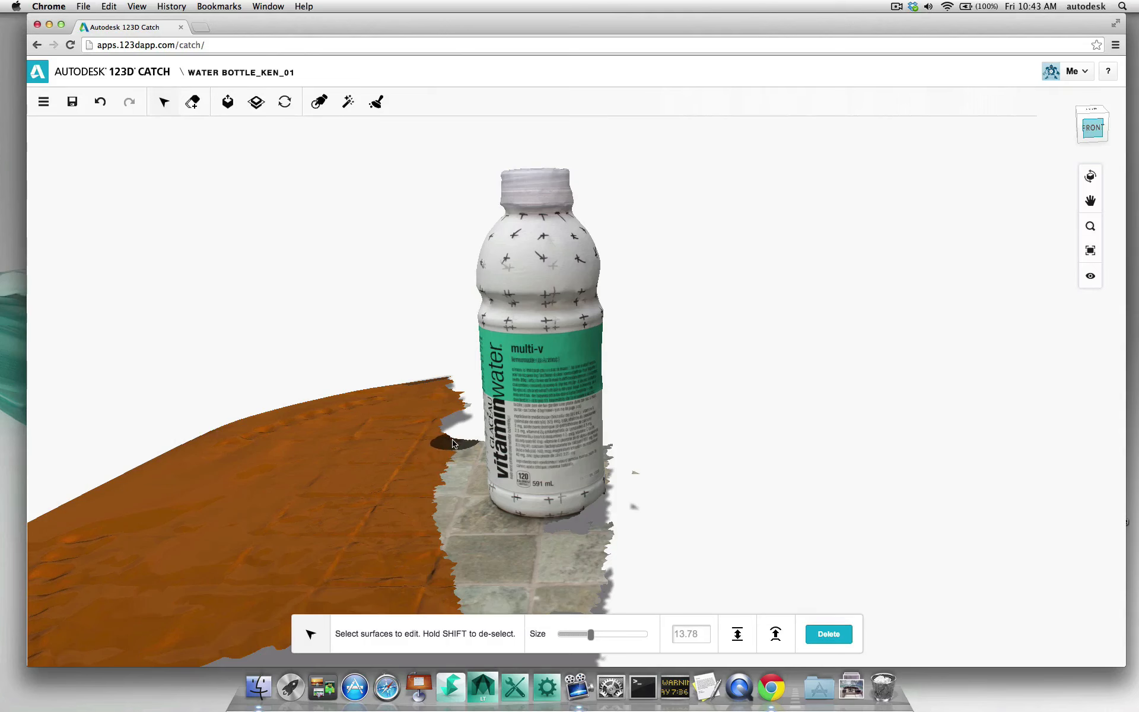
key("Delete")
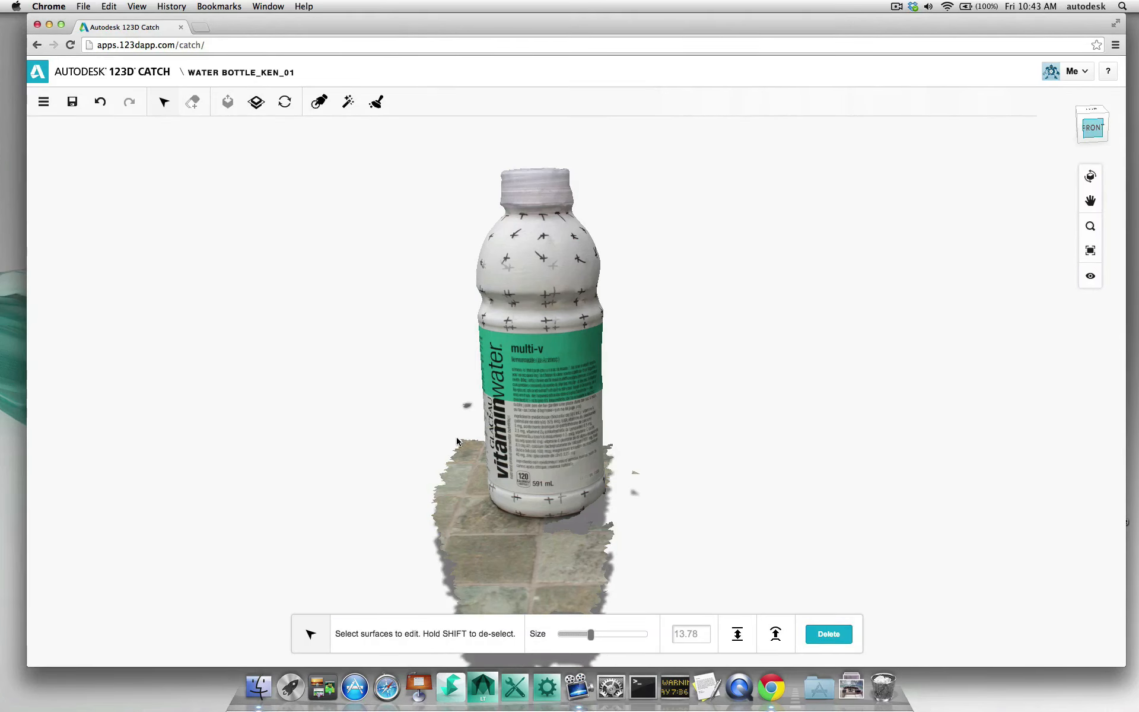
mouse_move(463, 452)
left_mouse_down()
mouse_move(448, 542)
mouse_move(462, 460)
mouse_move(481, 532)
mouse_move(605, 537)
mouse_move(577, 555)
mouse_move(460, 556)
mouse_move(497, 590)
mouse_move(629, 634)
mouse_move(454, 653)
mouse_move(463, 656)
left_mouse_up()
key("Delete")
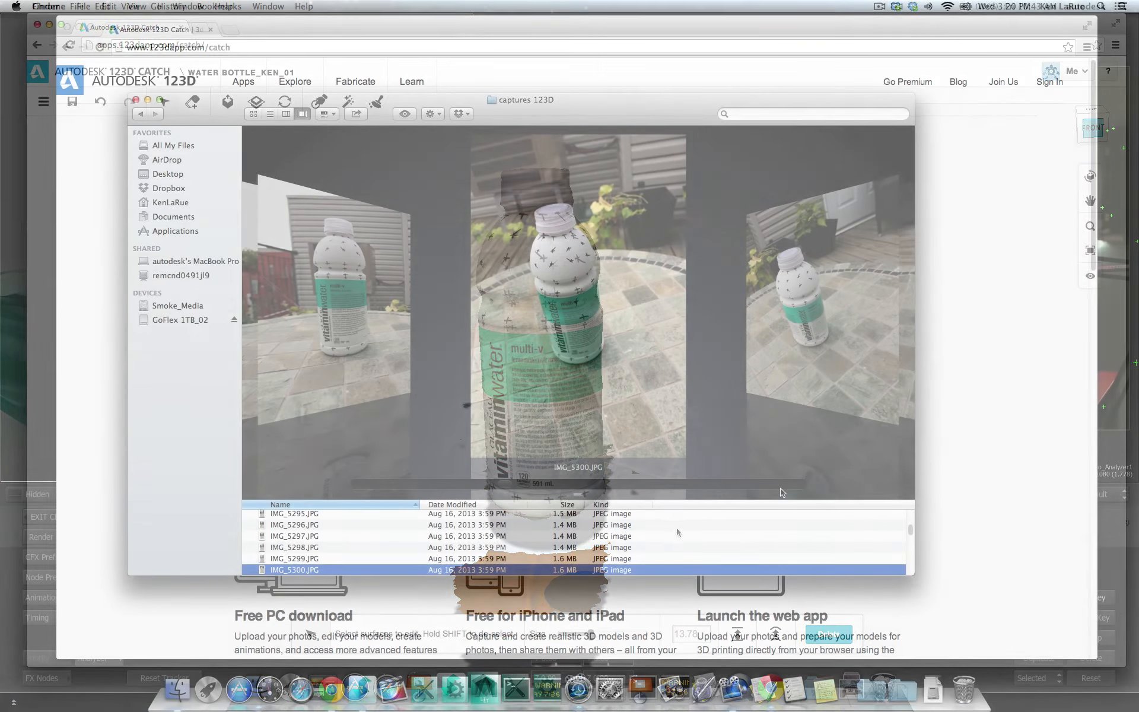
Step: Browse the bottle photos following IMG_5300.JPG in Finder and switch back to the Action schematic in Smoke
key("Down")
key("Down")
key("Down")
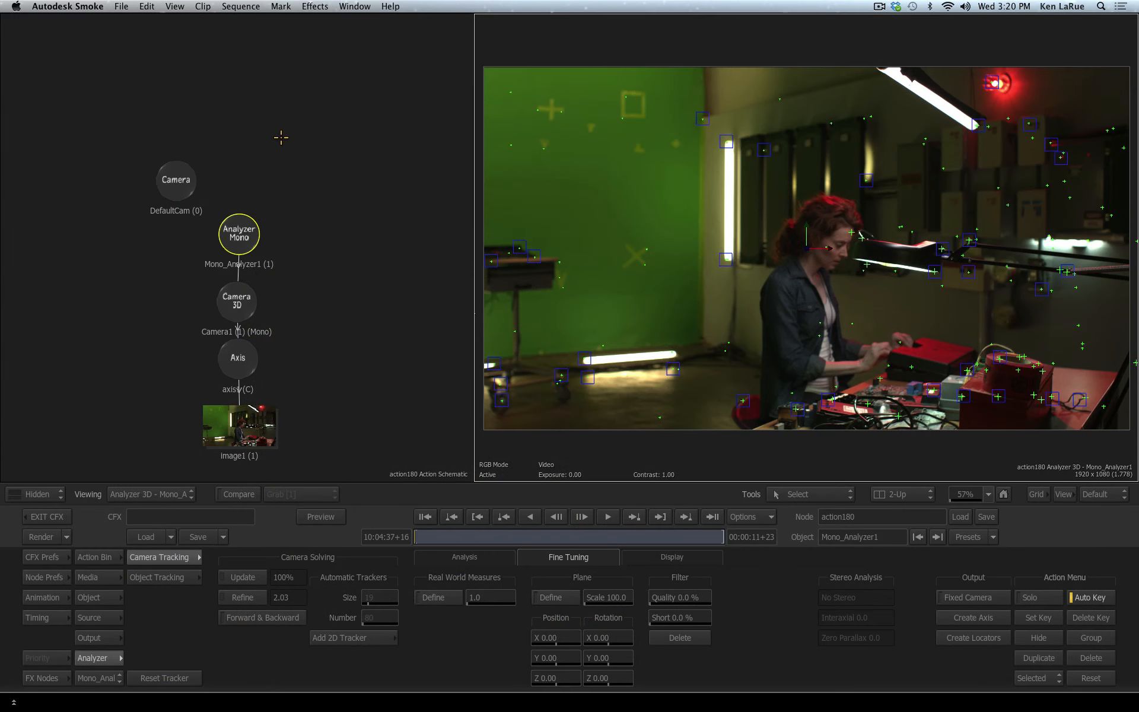
Step: Create an axis from the tracking point at the near table edge below the actress and arrange it under the camera point axis
mouse_move(241, 225)
left_mouse_down()
mouse_move(239, 235)
mouse_move(252, 219)
left_mouse_up()
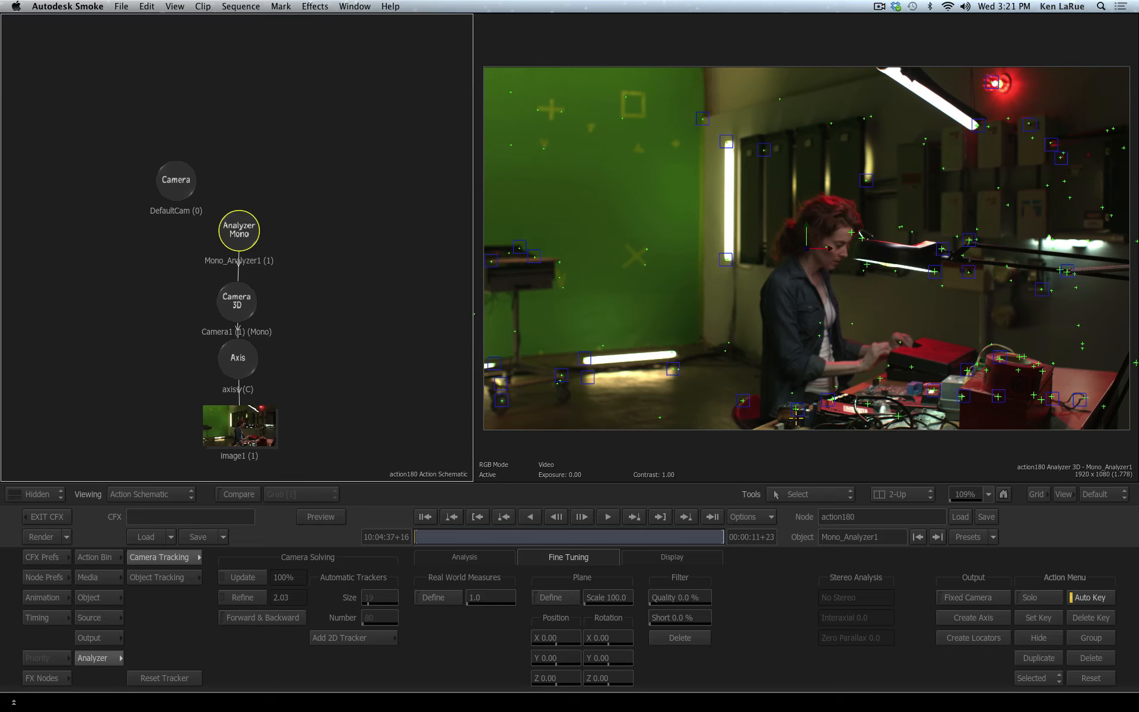
left_click(802, 415)
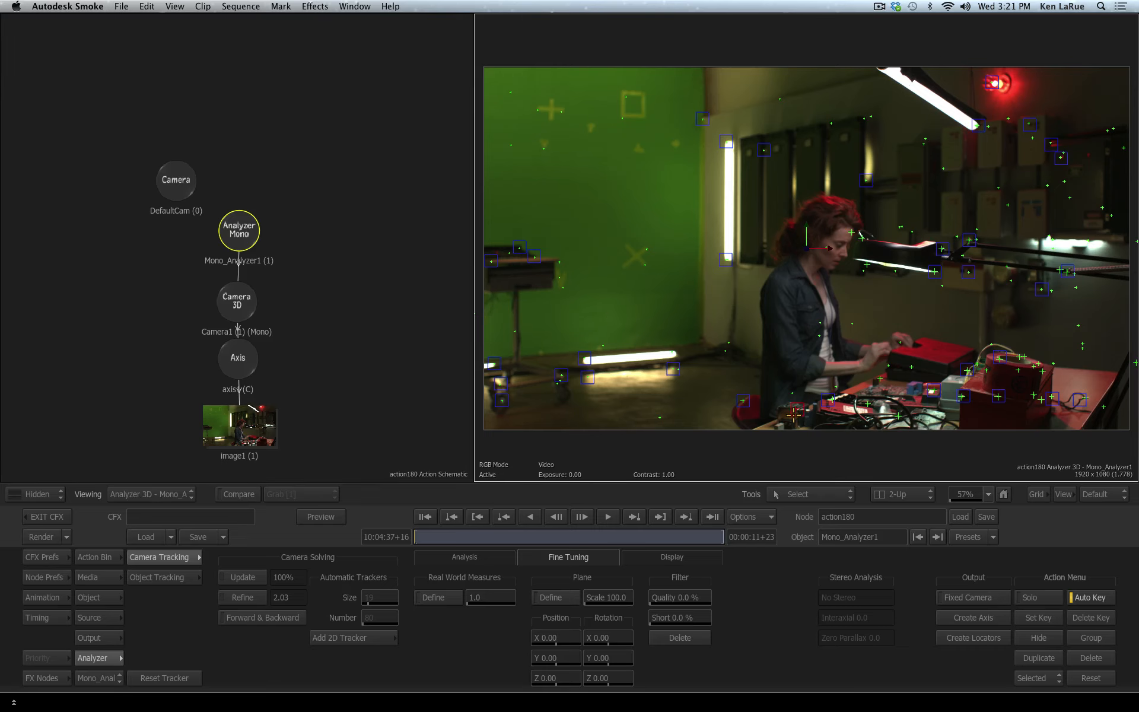
left_click(968, 617)
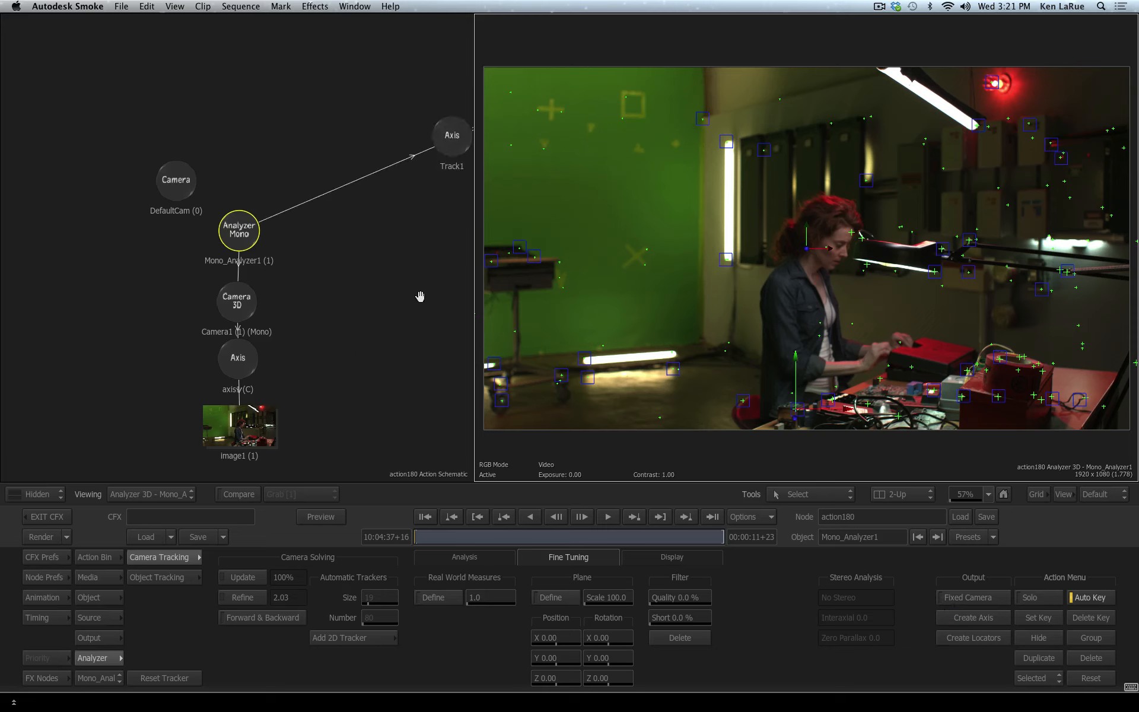
left_click_drag(420, 297, 200, 277)
left_click_drag(239, 108, 220, 299)
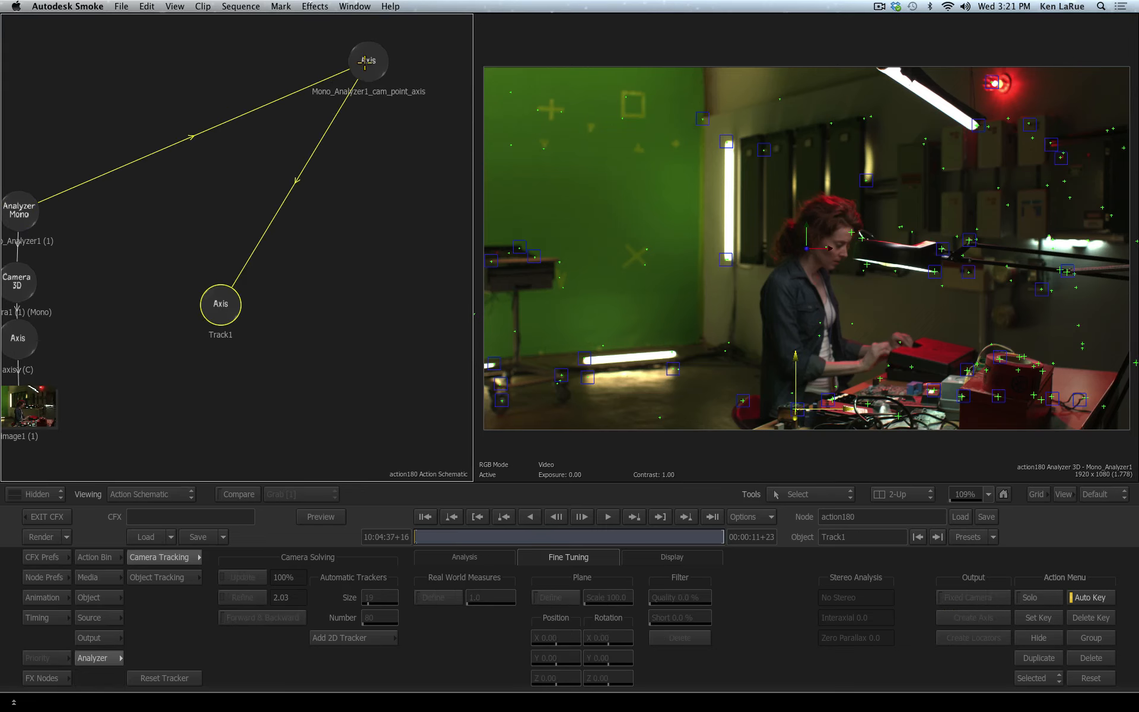
left_click_drag(368, 60, 222, 41)
left_click_drag(222, 304, 218, 306)
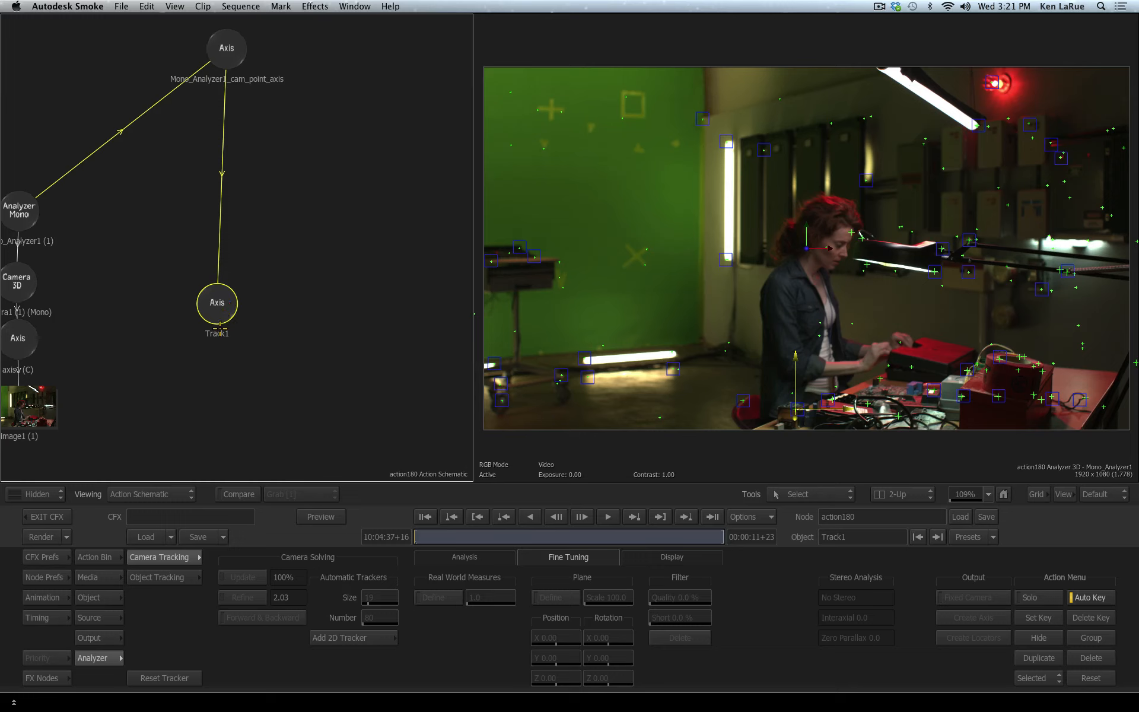
left_click_drag(216, 310, 211, 294)
Step: Rename the new axis to Track_Table
left_click(861, 536)
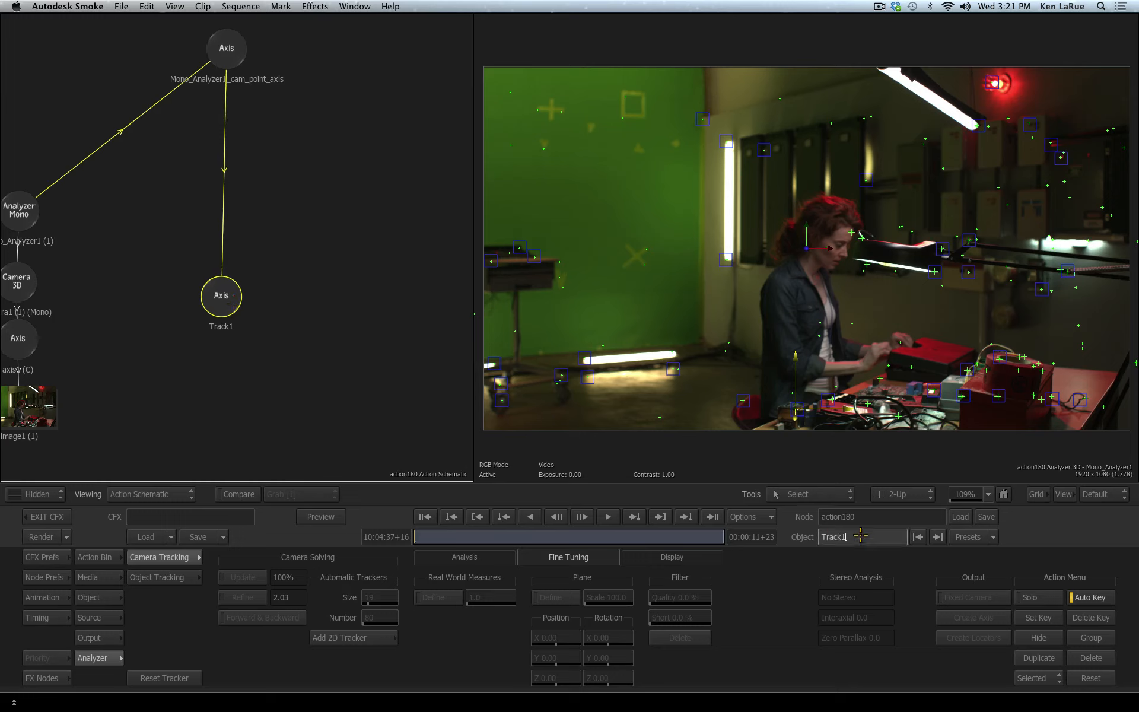
key("BackSpace")
type("Table")
key("Return")
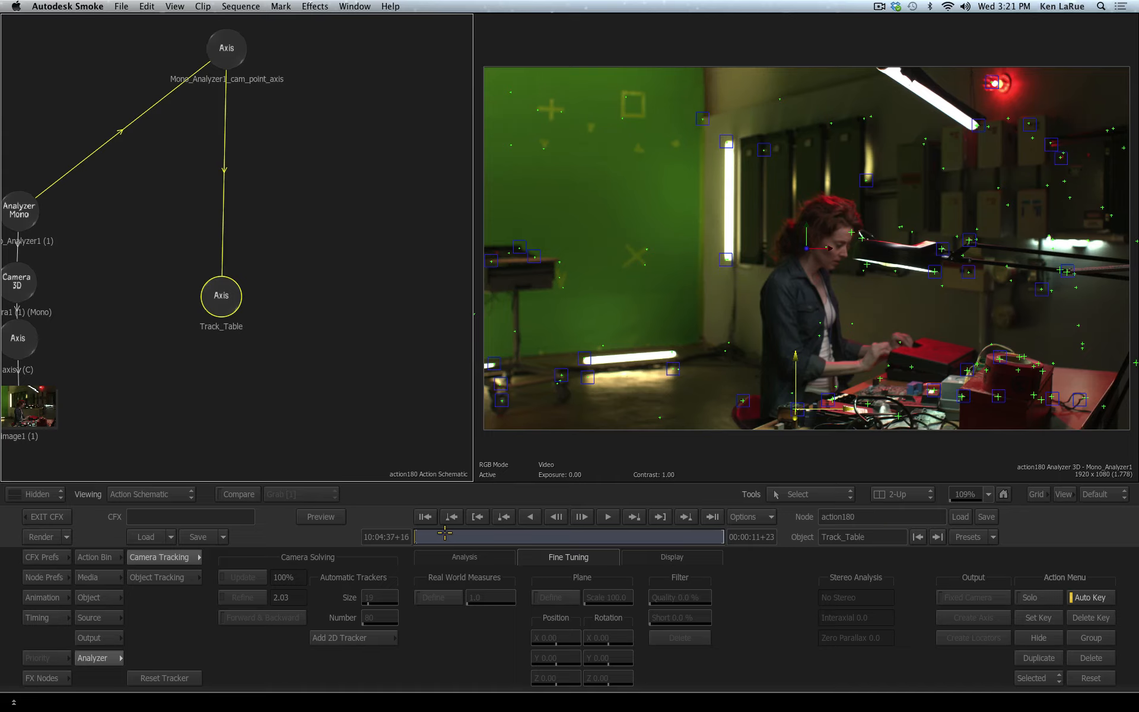
left_click_drag(445, 534, 413, 550)
Step: Create an axis from the tracking point at the end of the light tube beside the actress and rename it Track_Light
left_click(3, 219)
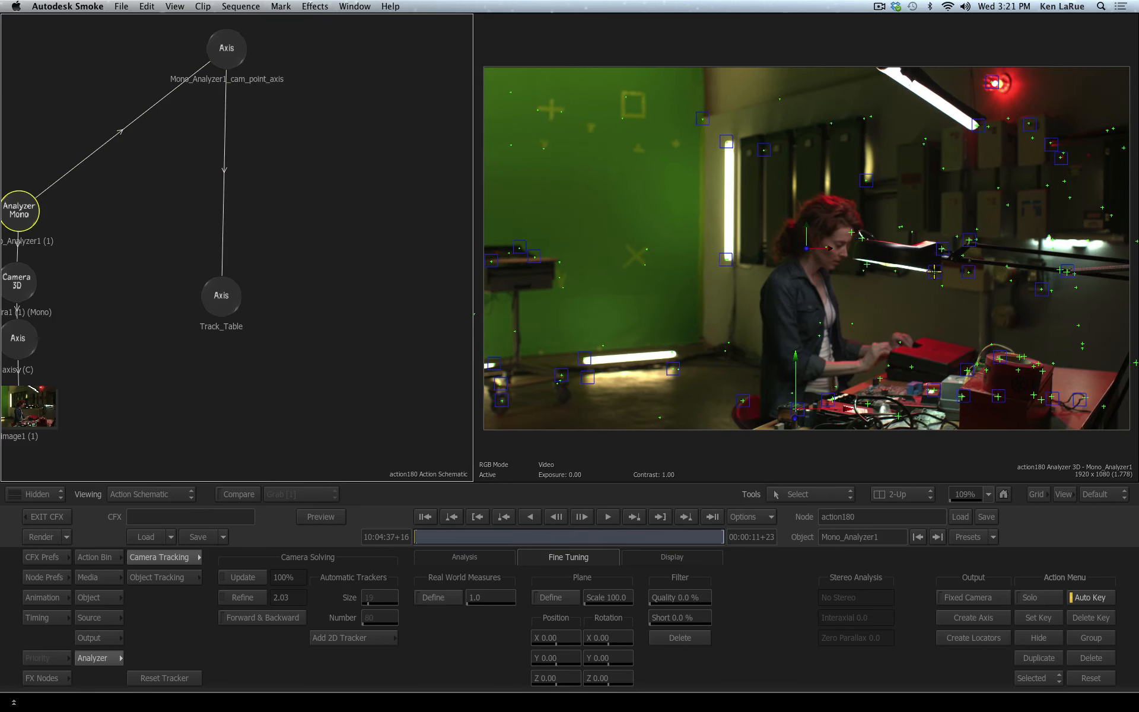
left_click(934, 272)
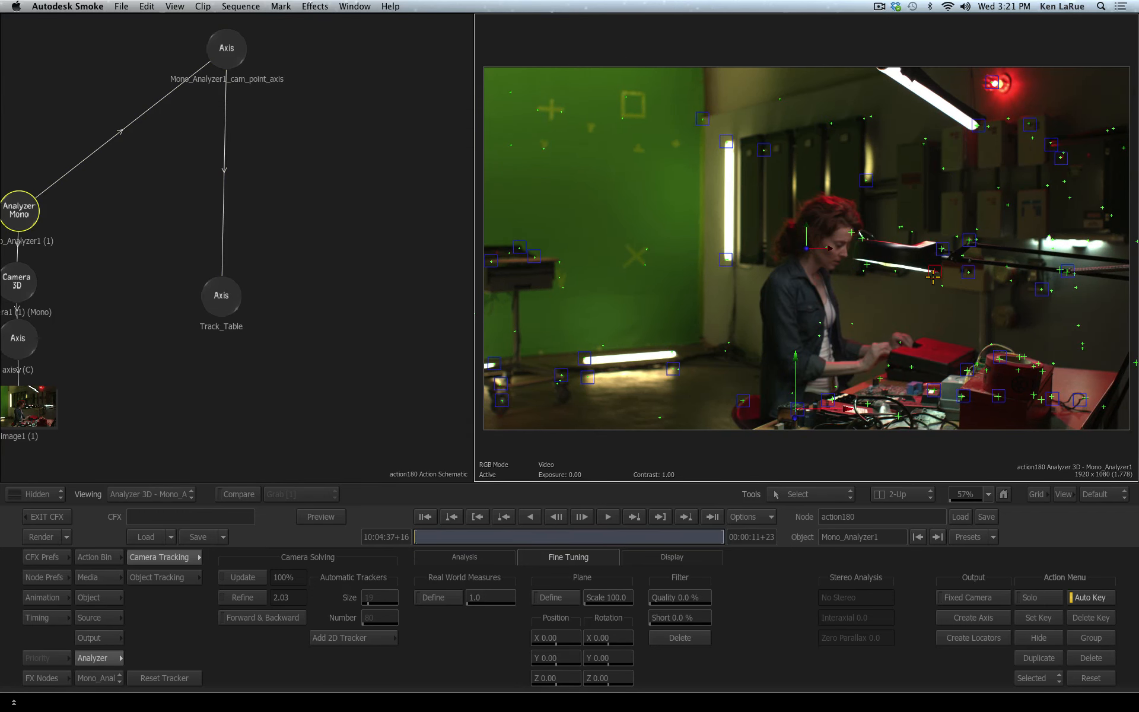
left_click(997, 617)
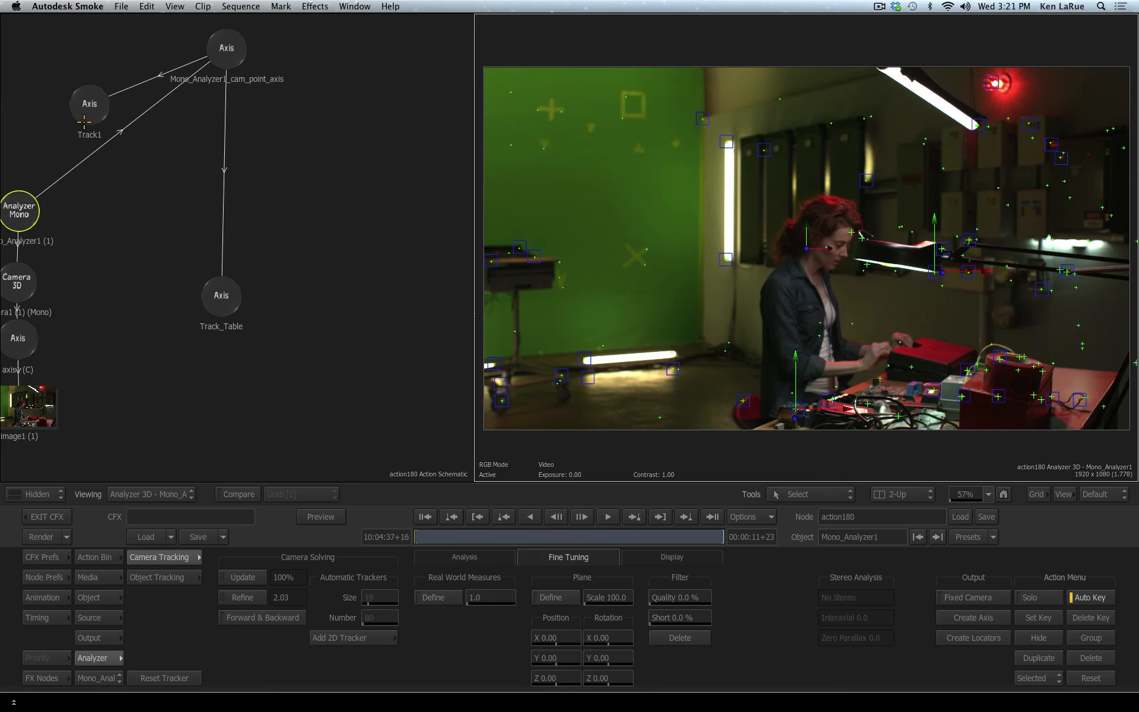
left_click_drag(84, 122, 369, 288)
left_click(854, 536)
left_click(854, 532)
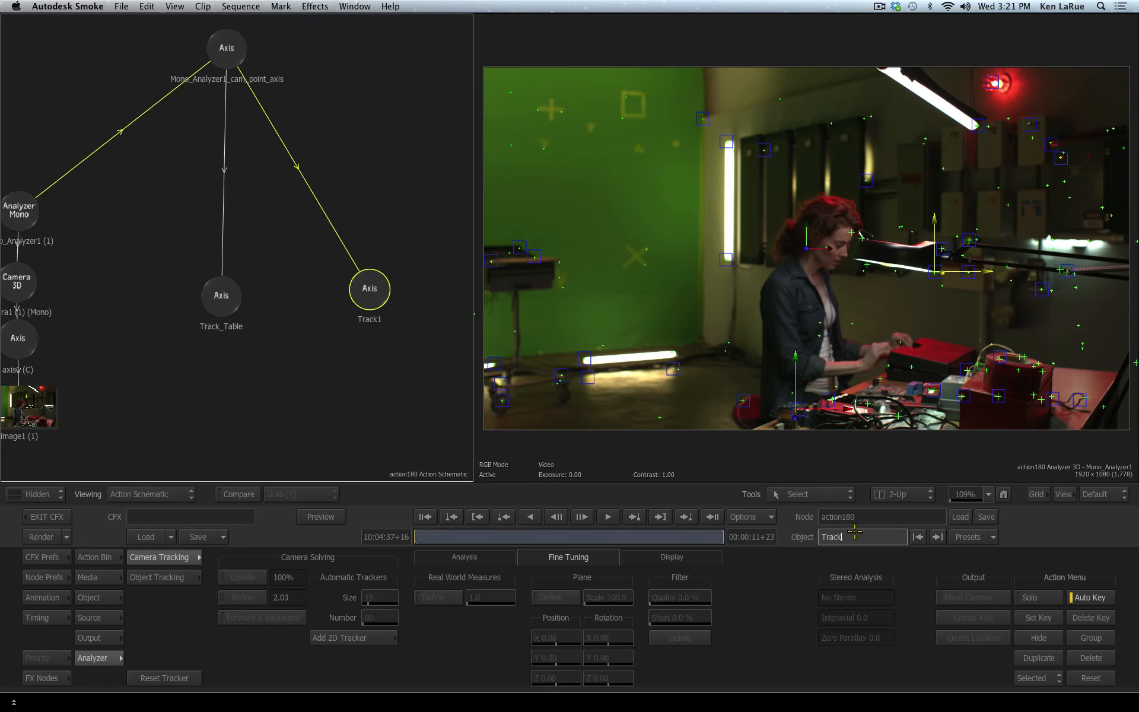
type("_Light")
key("Return")
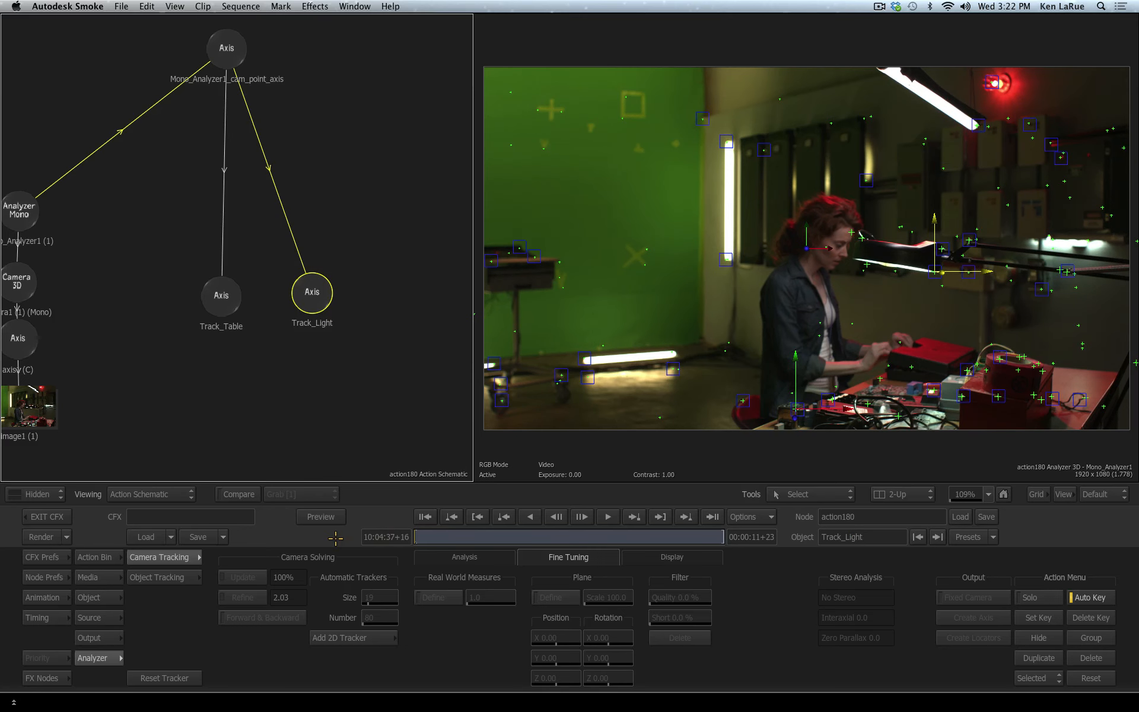
Step: Create point locators from the analyzer's tracking points around the cart and floor light by the green screen
left_click(38, 212)
left_click_drag(148, 357, 258, 356)
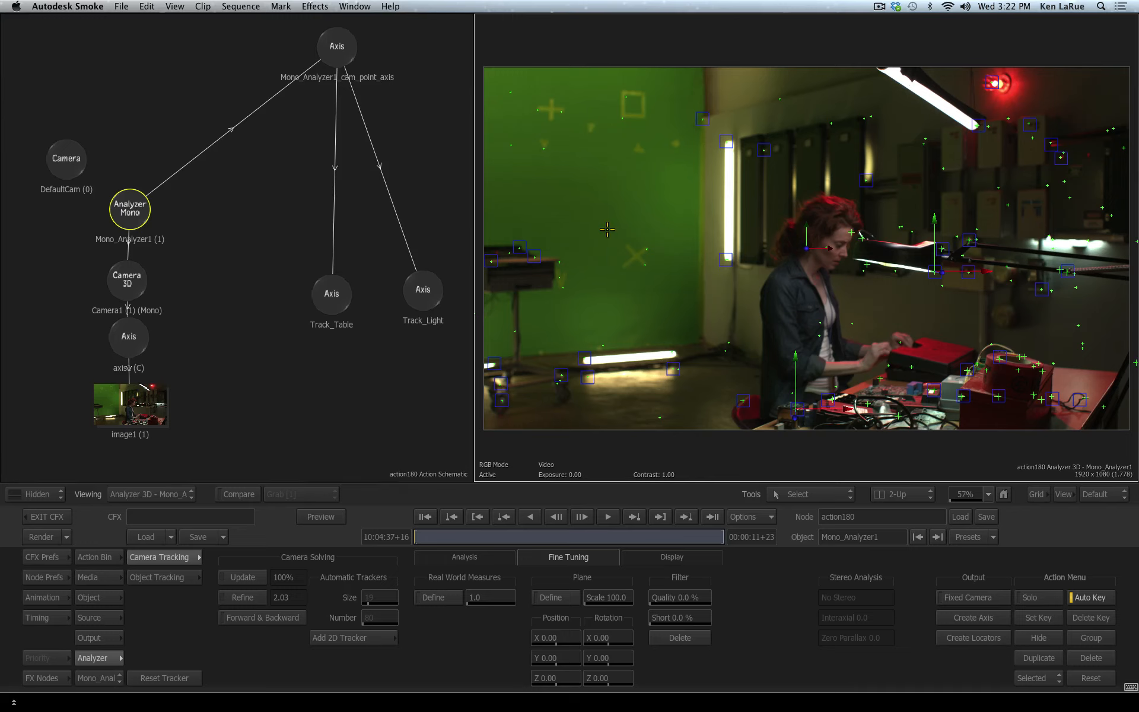
left_click_drag(608, 231, 478, 390)
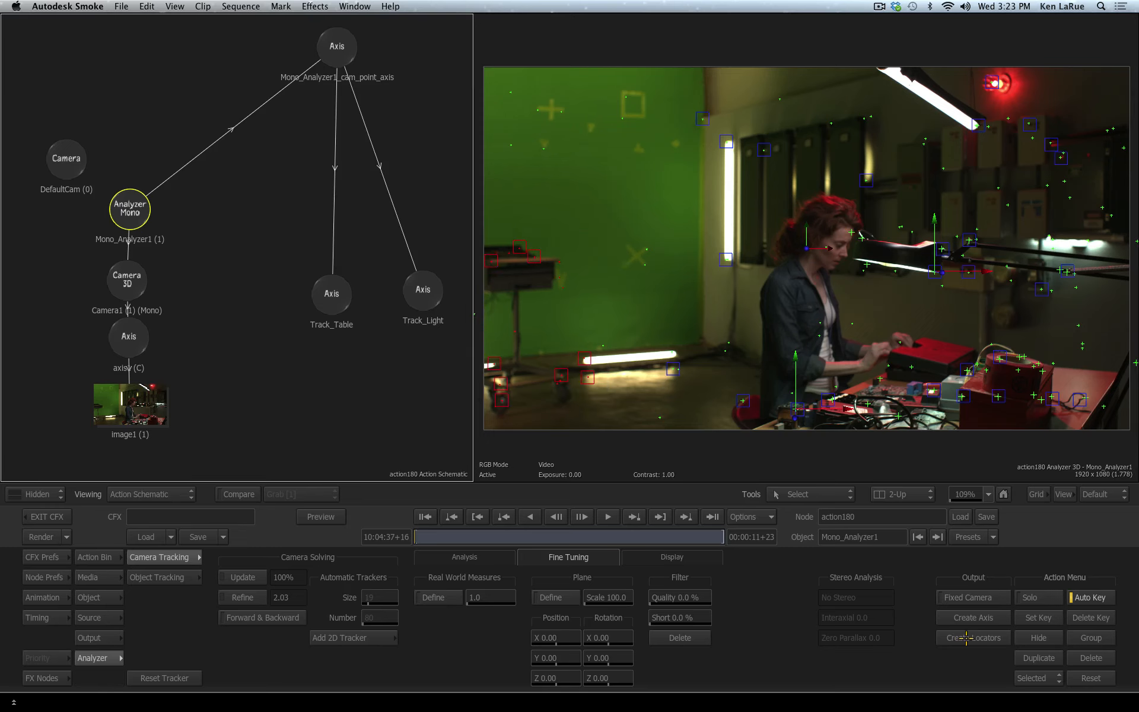
left_click(965, 638)
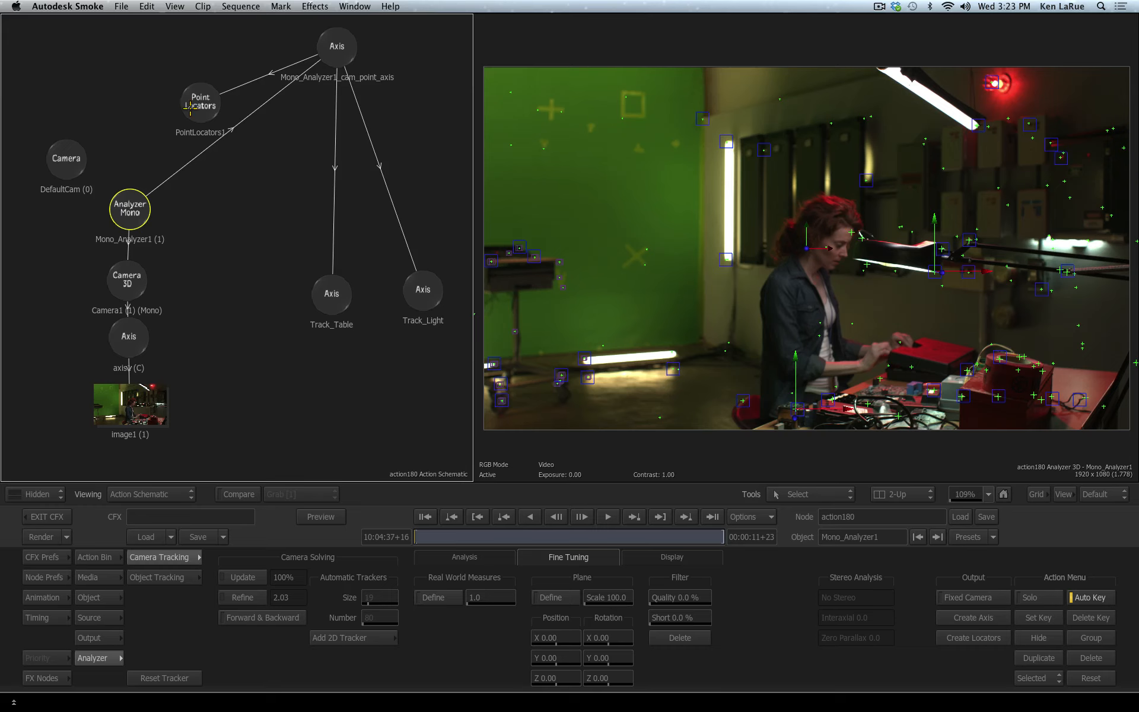
Step: Arrange the PointLocators1 node beside Track_Light and centre the camera point axis above its children in the schematic
left_click_drag(190, 107, 428, 119)
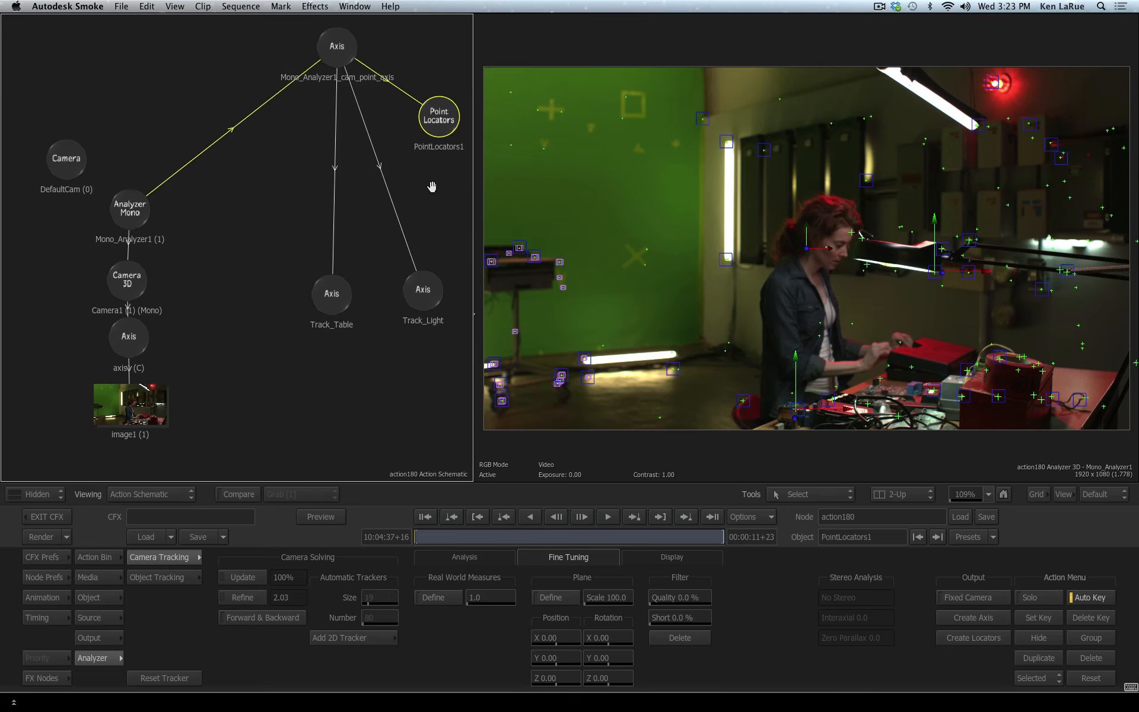
left_click_drag(432, 187, 306, 348)
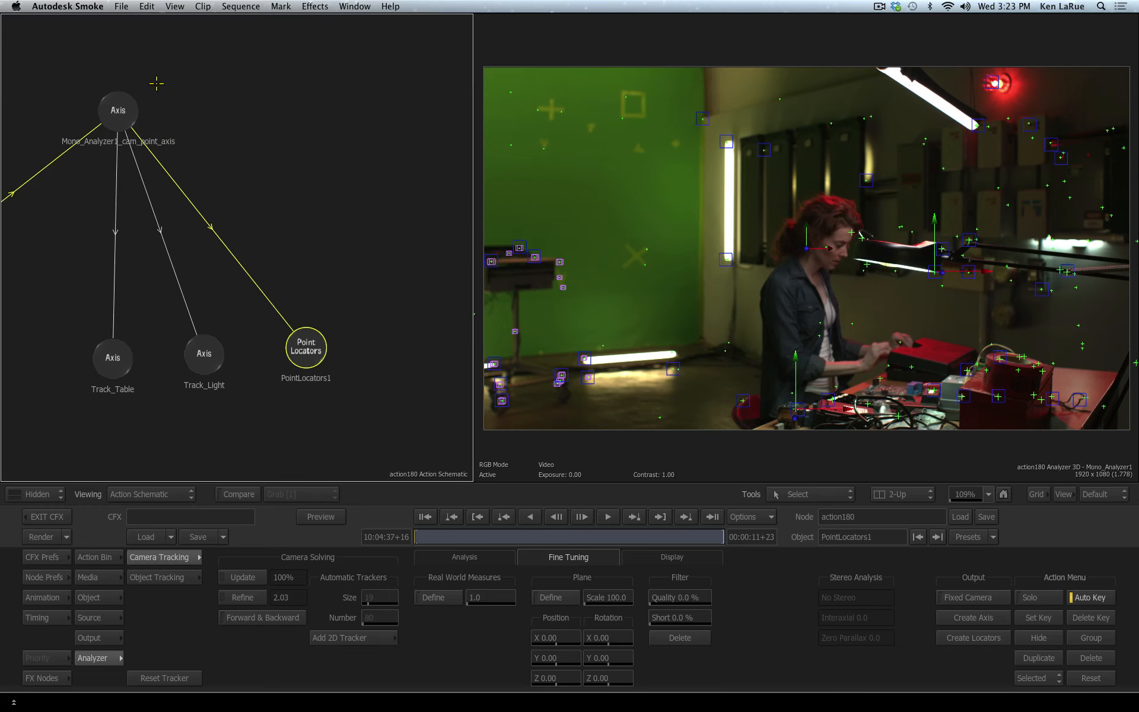
left_click_drag(118, 109, 204, 178)
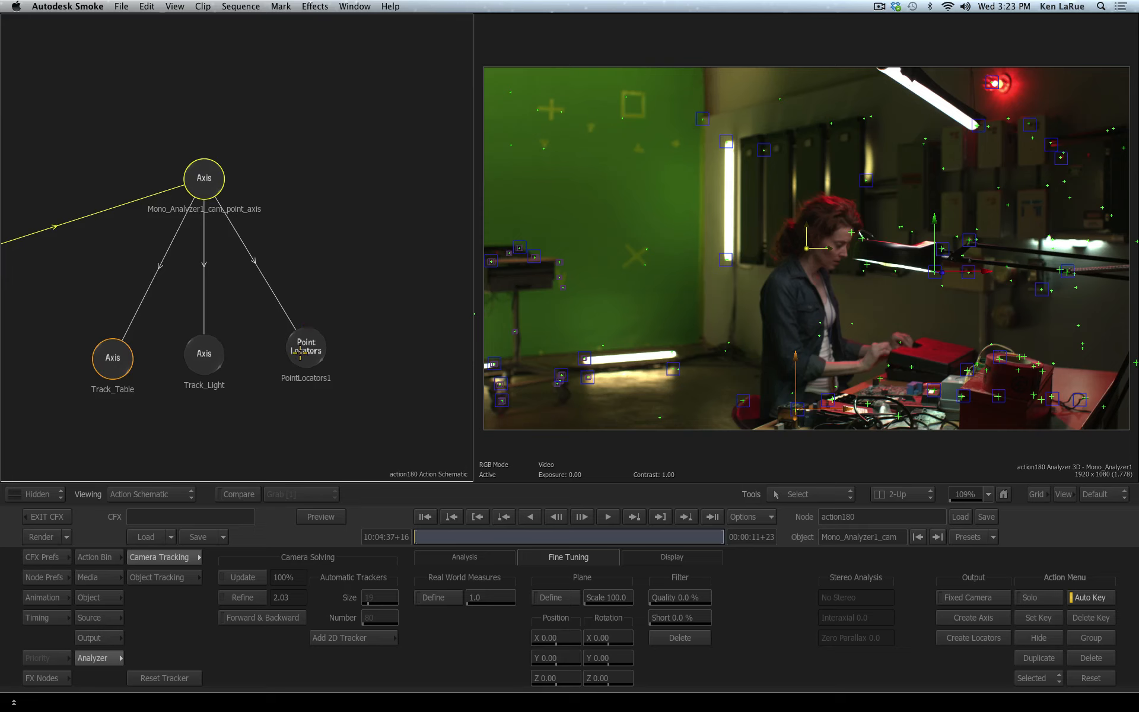
left_click_drag(300, 351, 317, 360)
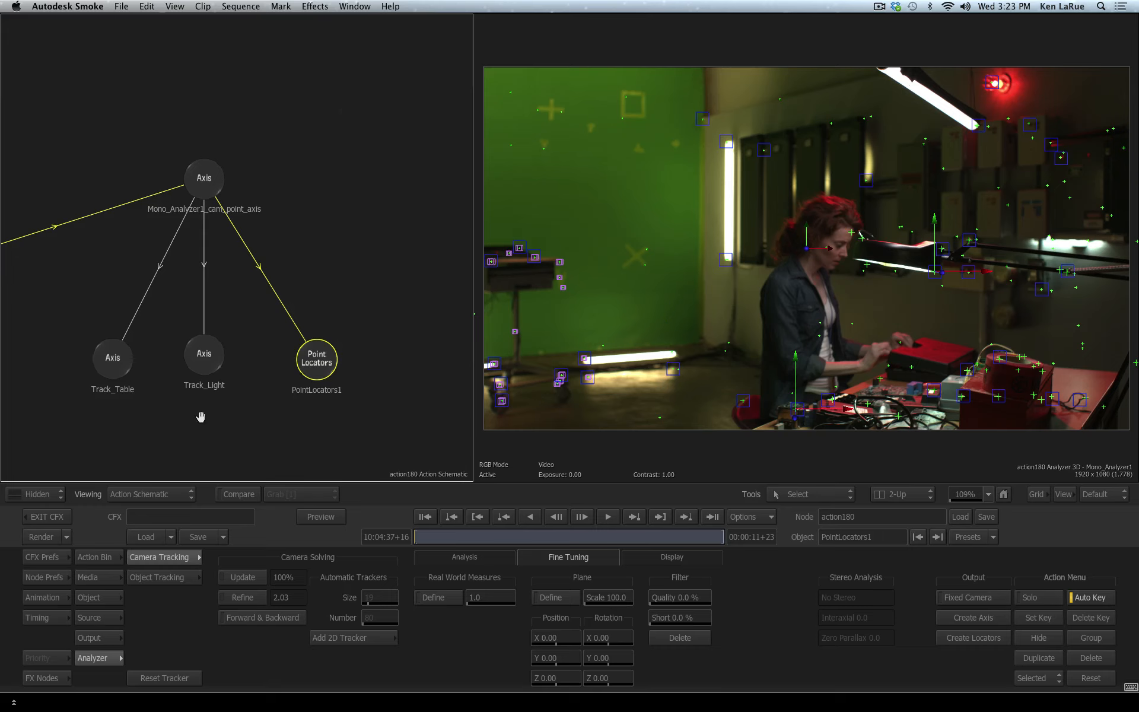
left_click_drag(201, 417, 247, 401)
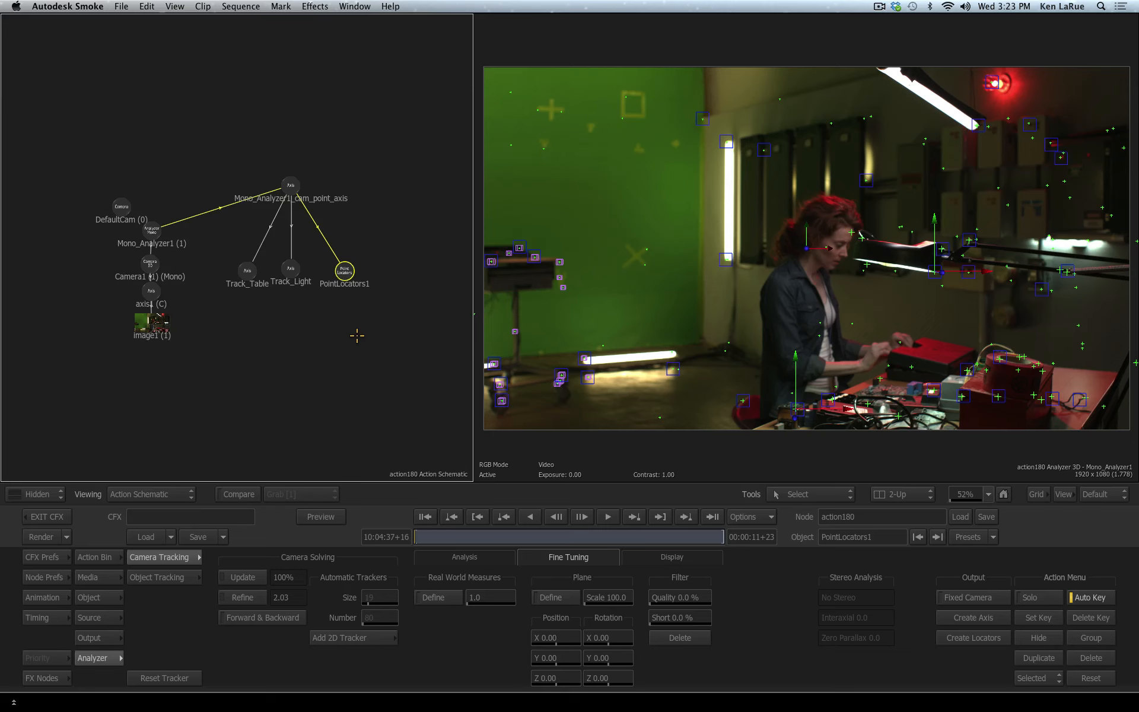
Step: Import the VitamineWater FBX model from the captures 123D folder and check its placement in the Top view
left_click(95, 557)
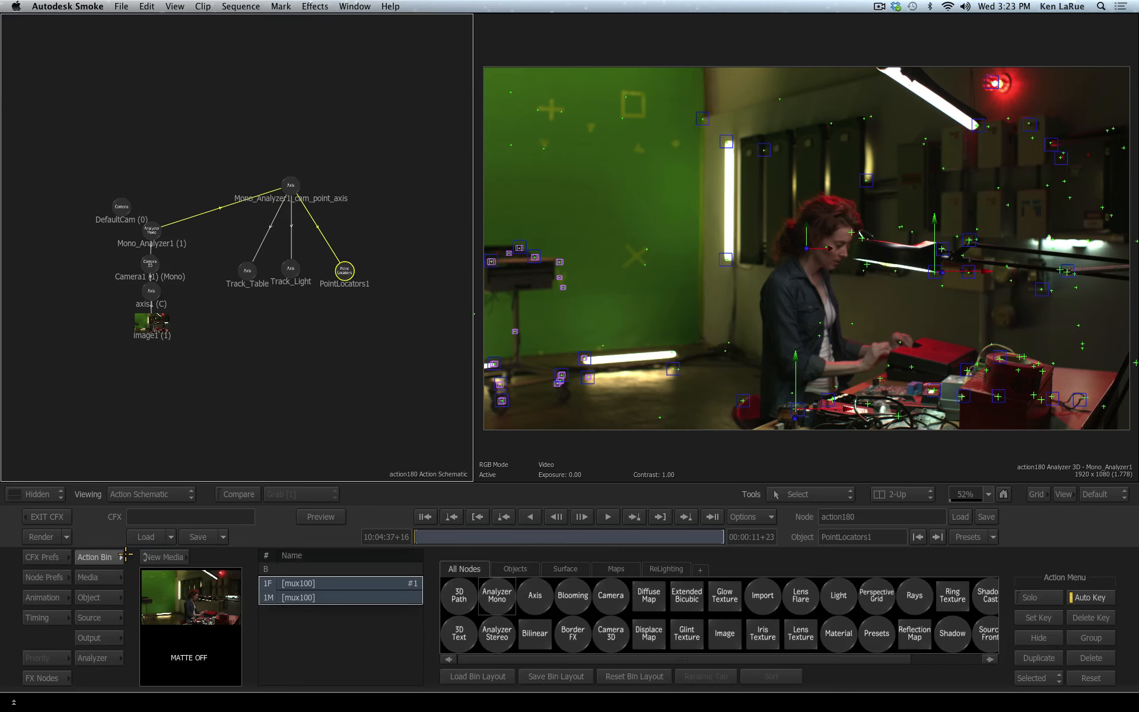
left_click(763, 596)
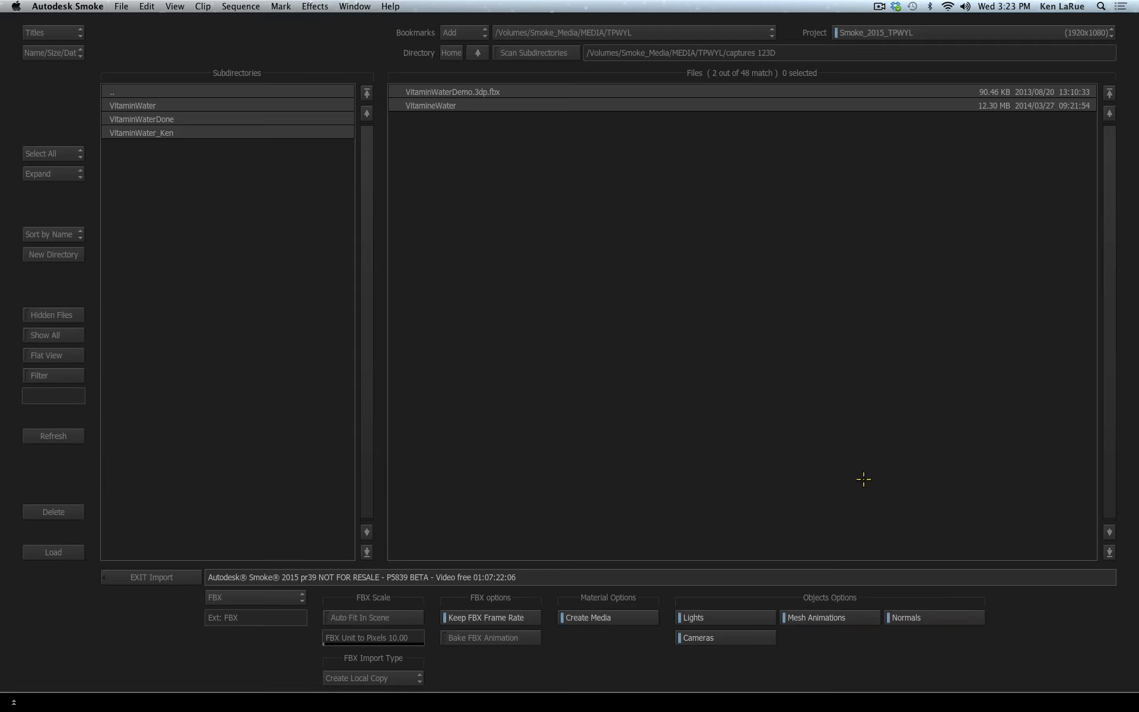
left_click(461, 105)
left_click(56, 549)
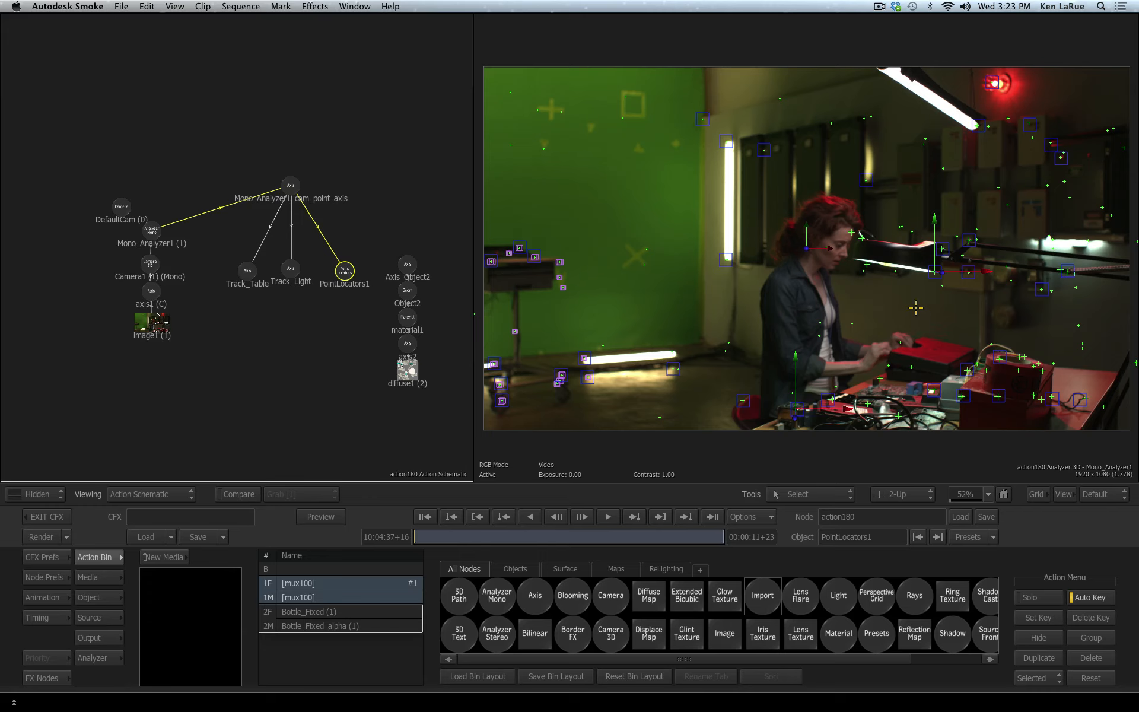
key("F2")
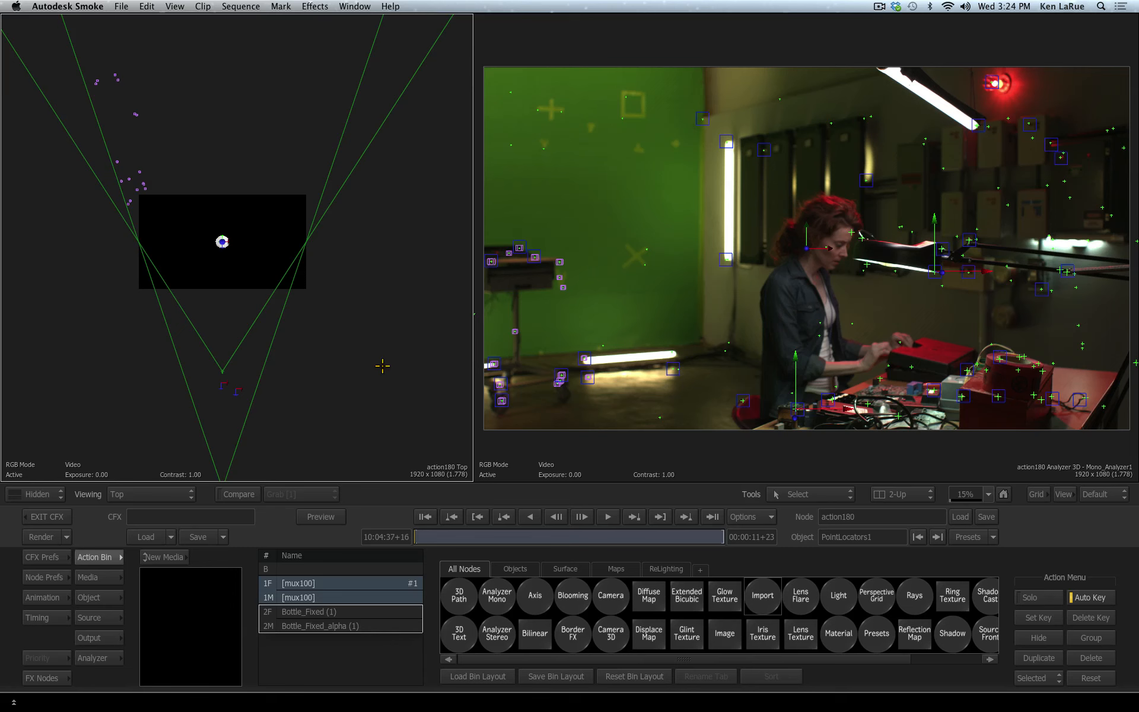
key("F4")
Step: Parent the bottle's Axis_Object2 to Track_Table and open the settings of the bottle geometry Object2
left_click_drag(407, 264, 247, 331)
mouse_move(247, 270)
left_mouse_down()
mouse_move(238, 250)
mouse_move(249, 290)
left_mouse_up()
mouse_move(436, 537)
left_mouse_down()
mouse_move(500, 540)
mouse_move(420, 539)
left_mouse_up()
left_click(248, 358)
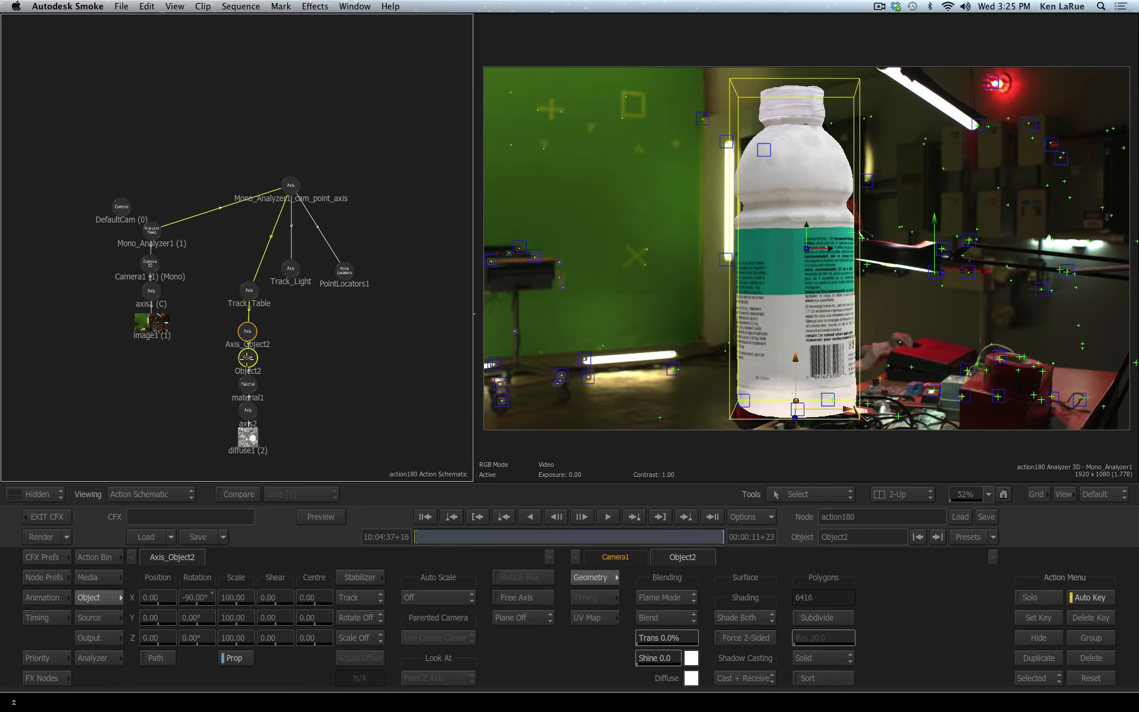
Step: Try the Wireframe display and a Z rotation on the bottle, undo the rotation and return the display to Solid
left_click(813, 659)
left_click(824, 640)
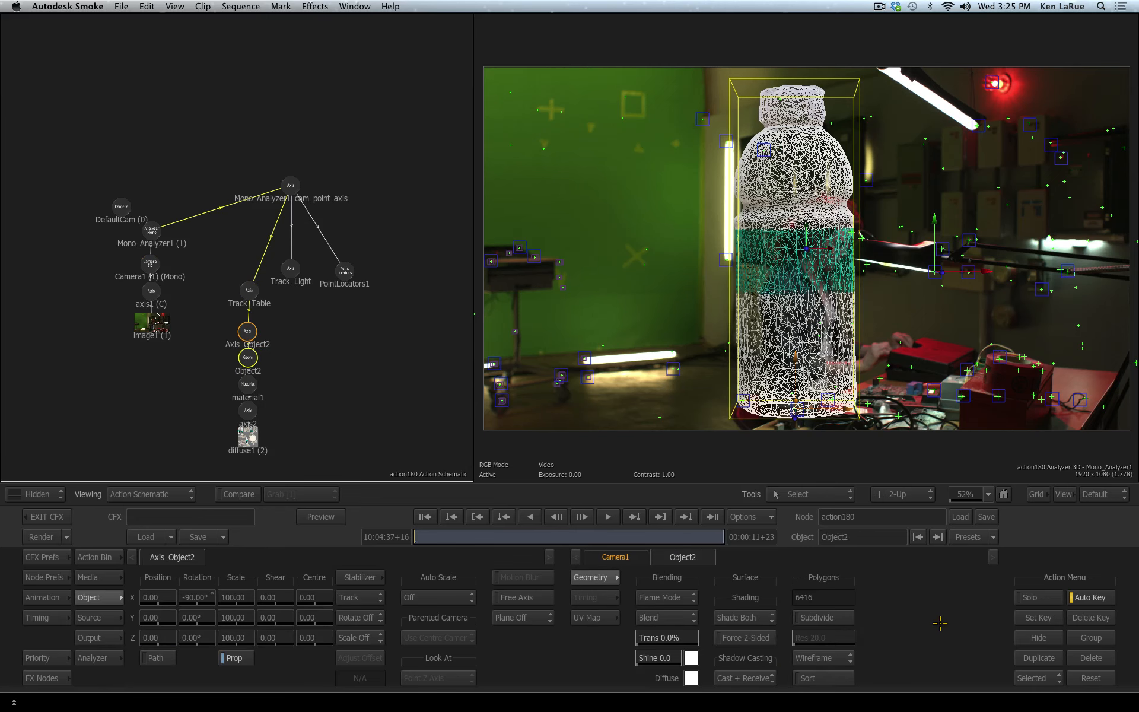
left_click_drag(191, 638, 256, 639)
key("super+z")
left_click(822, 657)
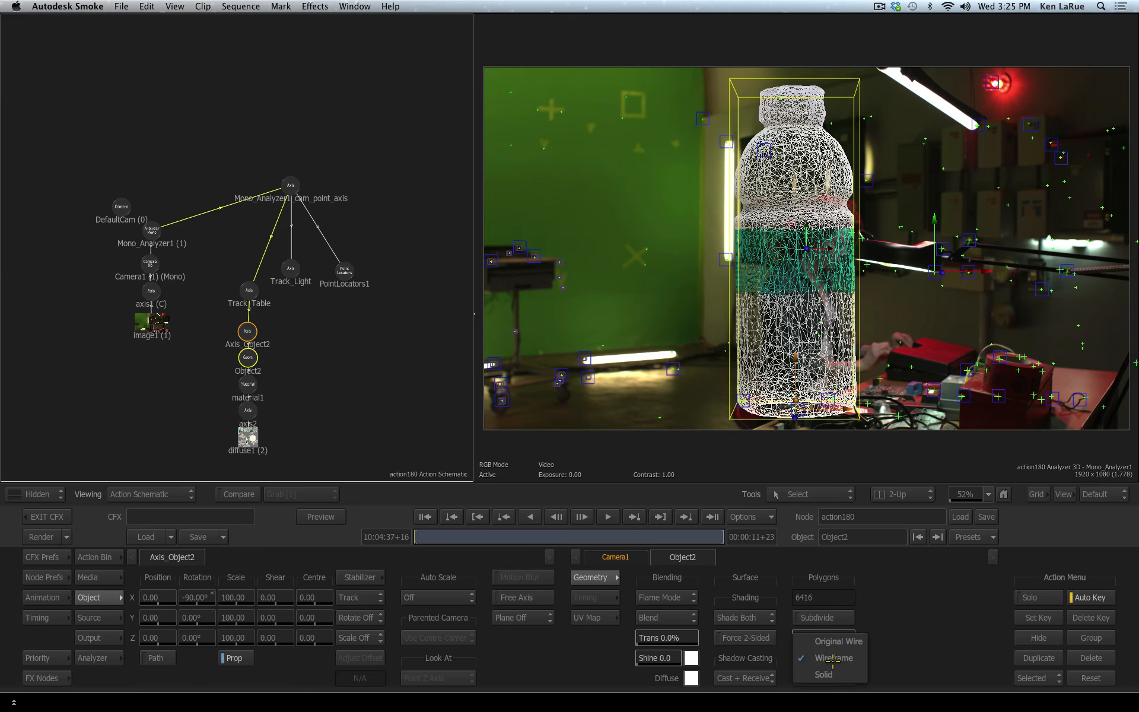
left_click(825, 673)
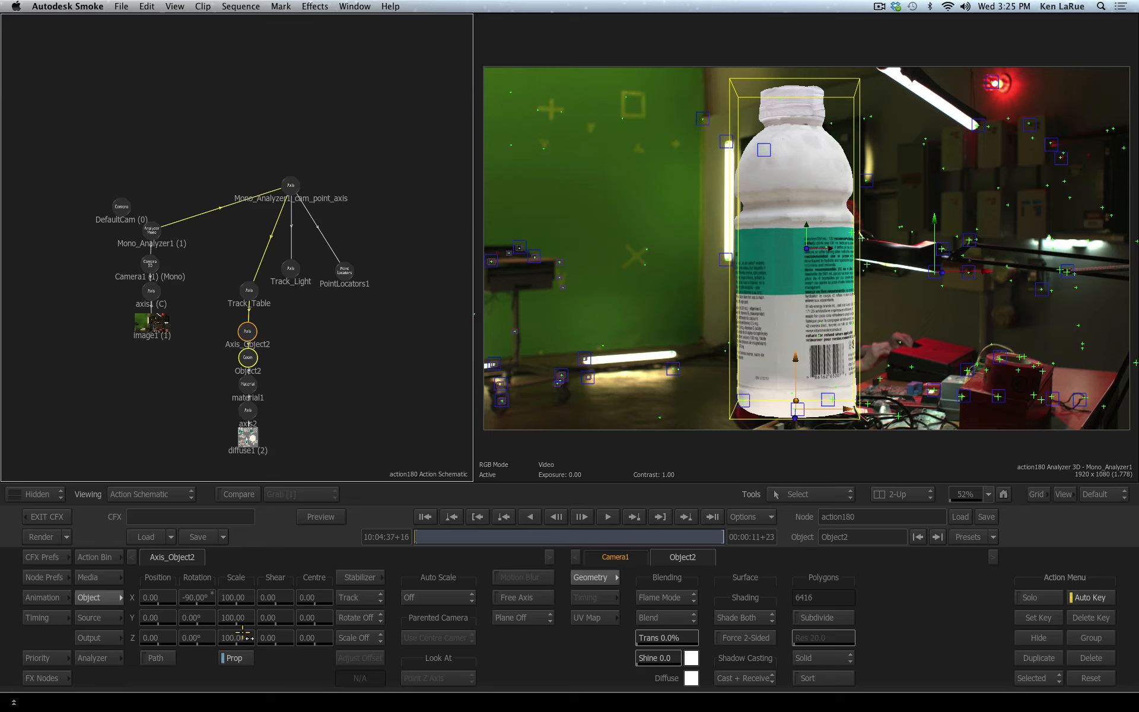
Step: Scale the bottle's axis proportionally to 18.00
left_click_drag(244, 633, 184, 661)
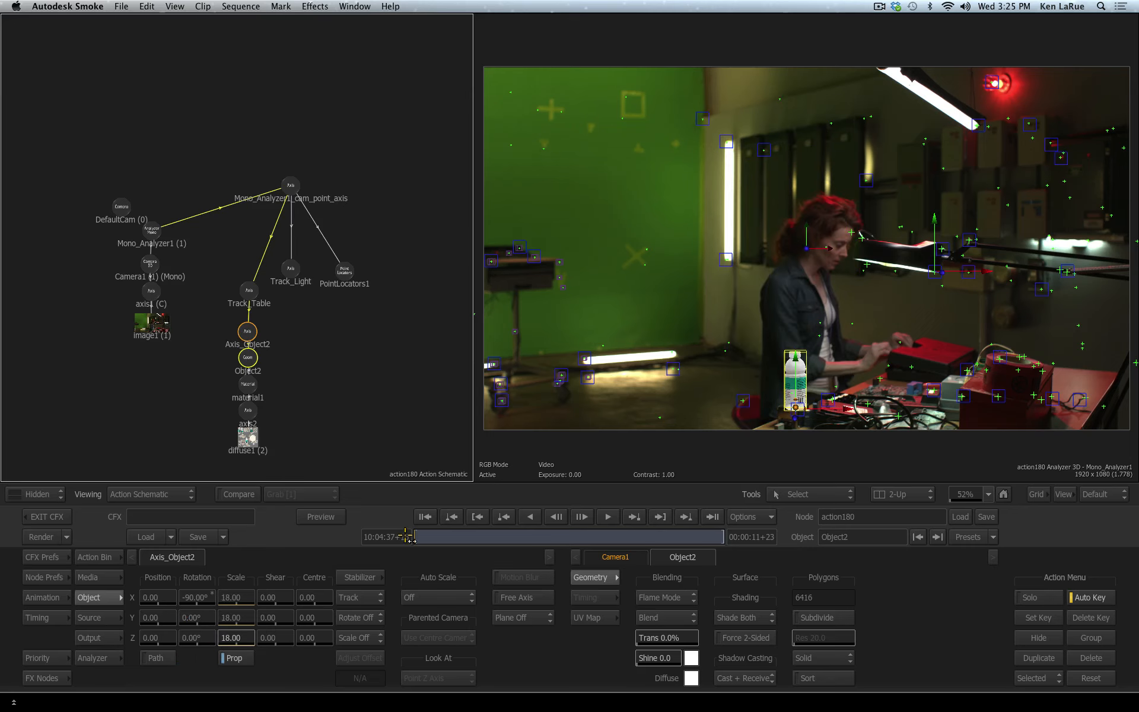
left_click_drag(405, 536, 369, 571)
Step: Add a Light node to the schematic and parent it to Track_Light
left_click(104, 555)
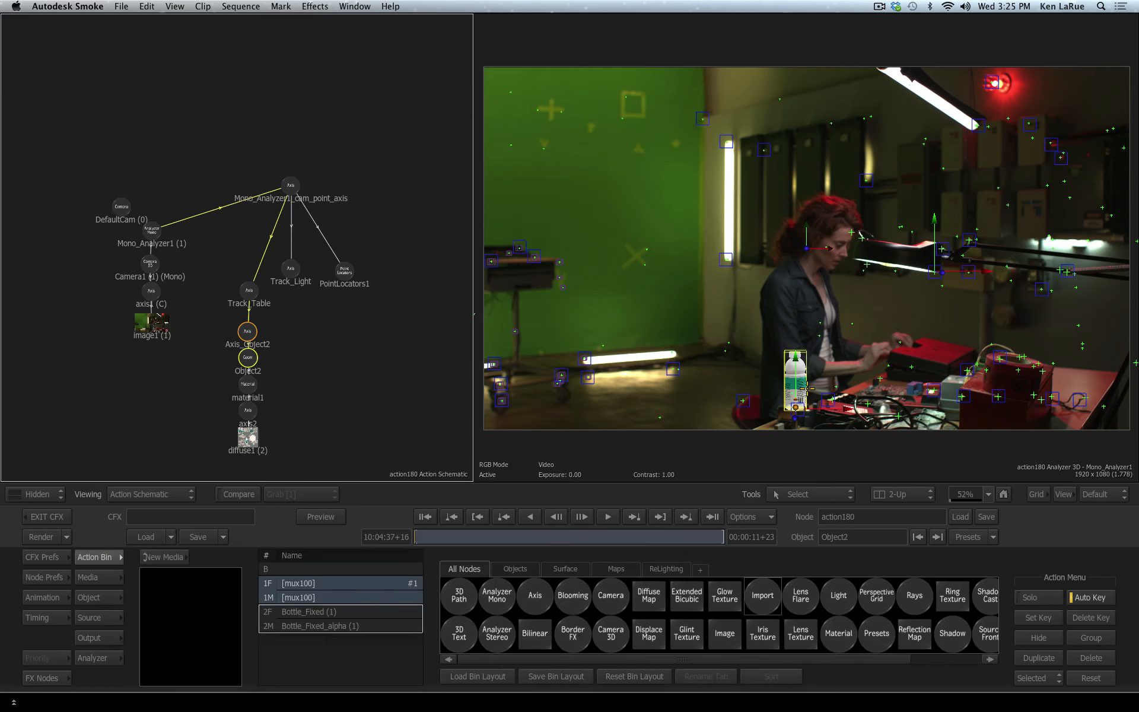
left_click_drag(841, 588, 296, 379)
left_click_drag(291, 268, 299, 304)
Step: Set the new light's position to Y 413.00 and Z 1183.00
double_click(296, 378)
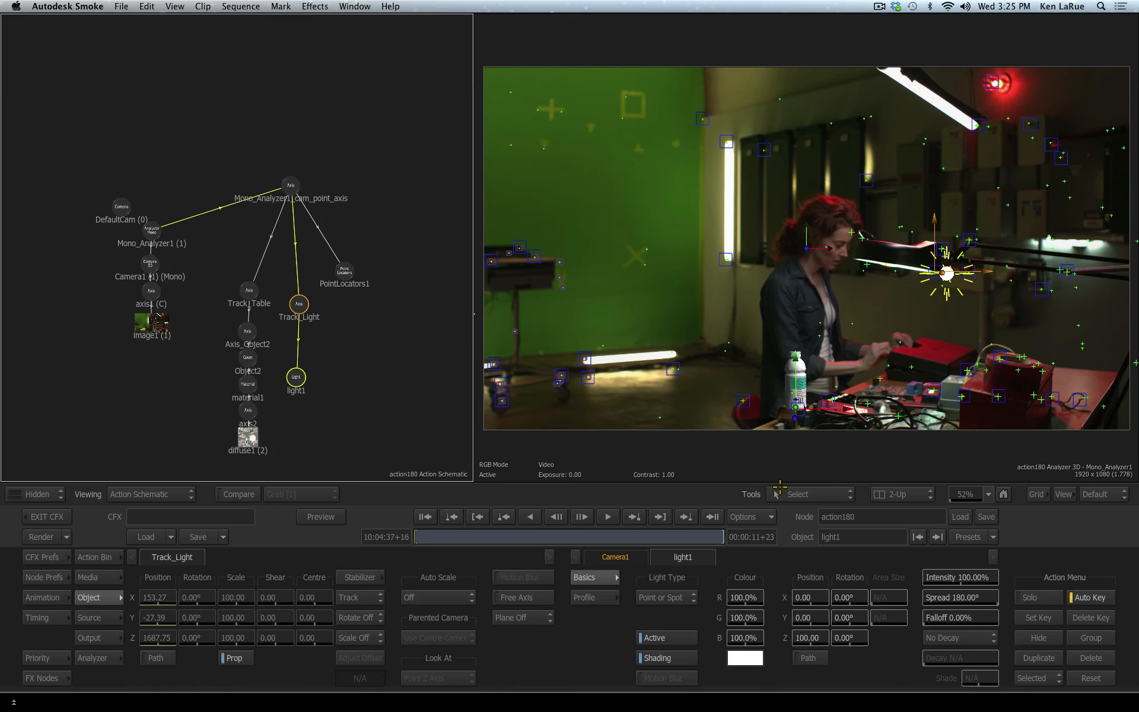
left_click_drag(808, 639, 1135, 667)
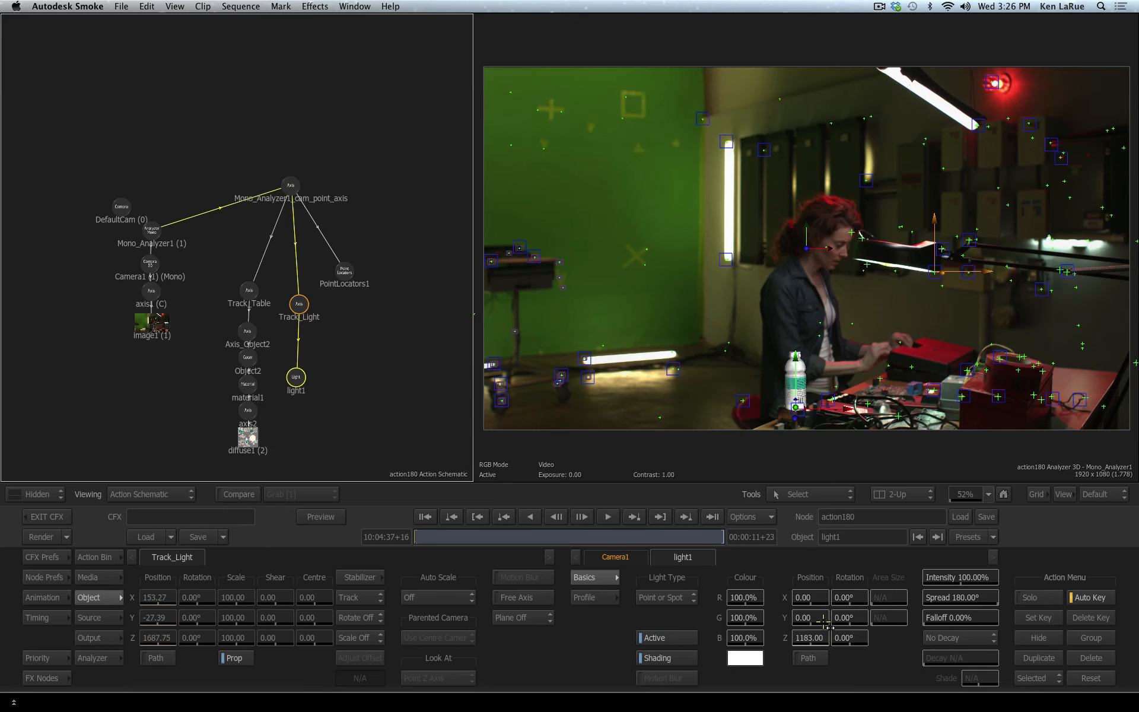
left_click_drag(824, 623, 973, 589)
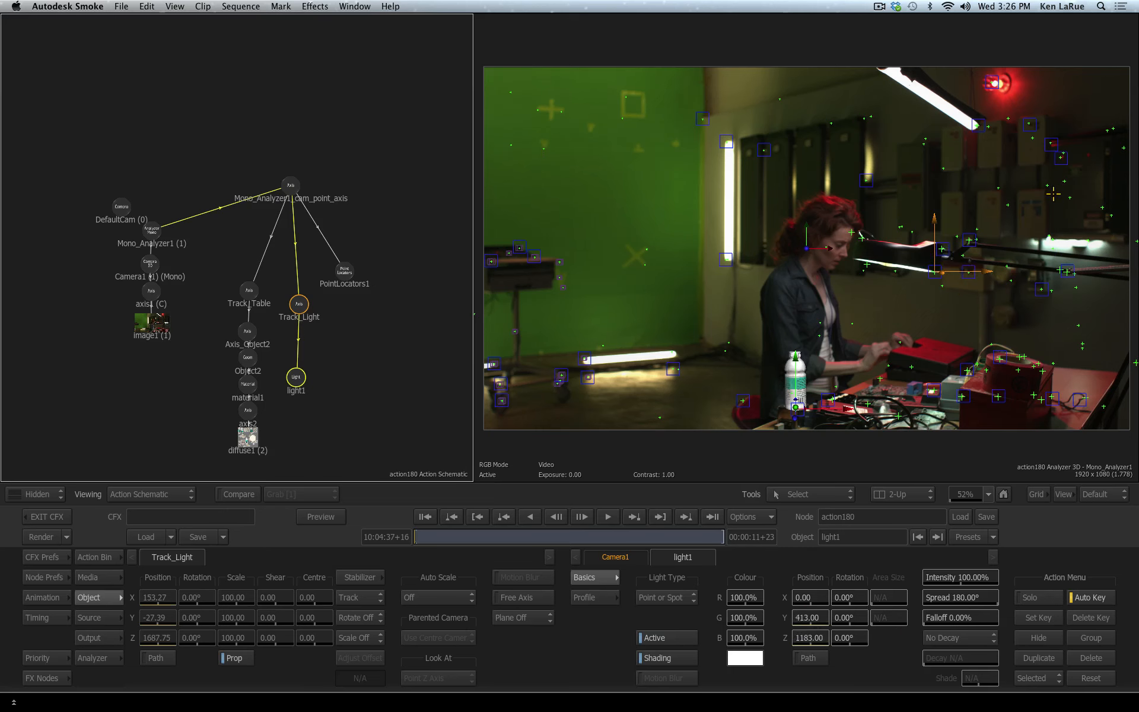
Step: Rename the light to light_Main
left_click(866, 537)
key("BackSpace")
type("_Main")
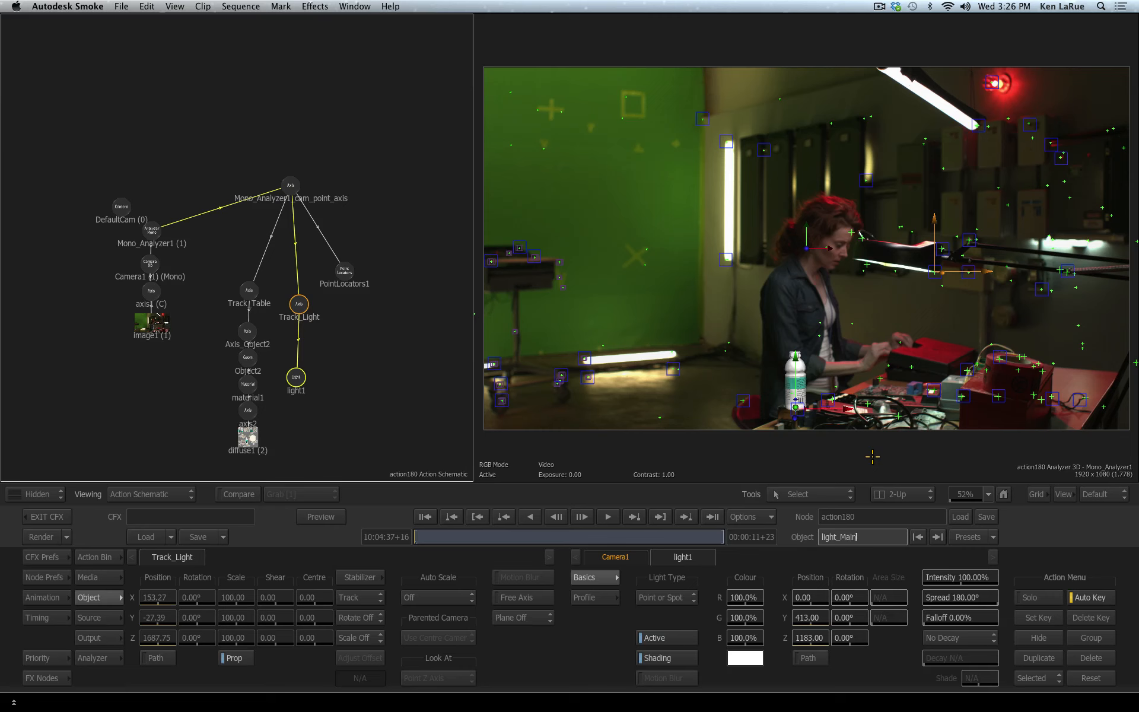
key("Return")
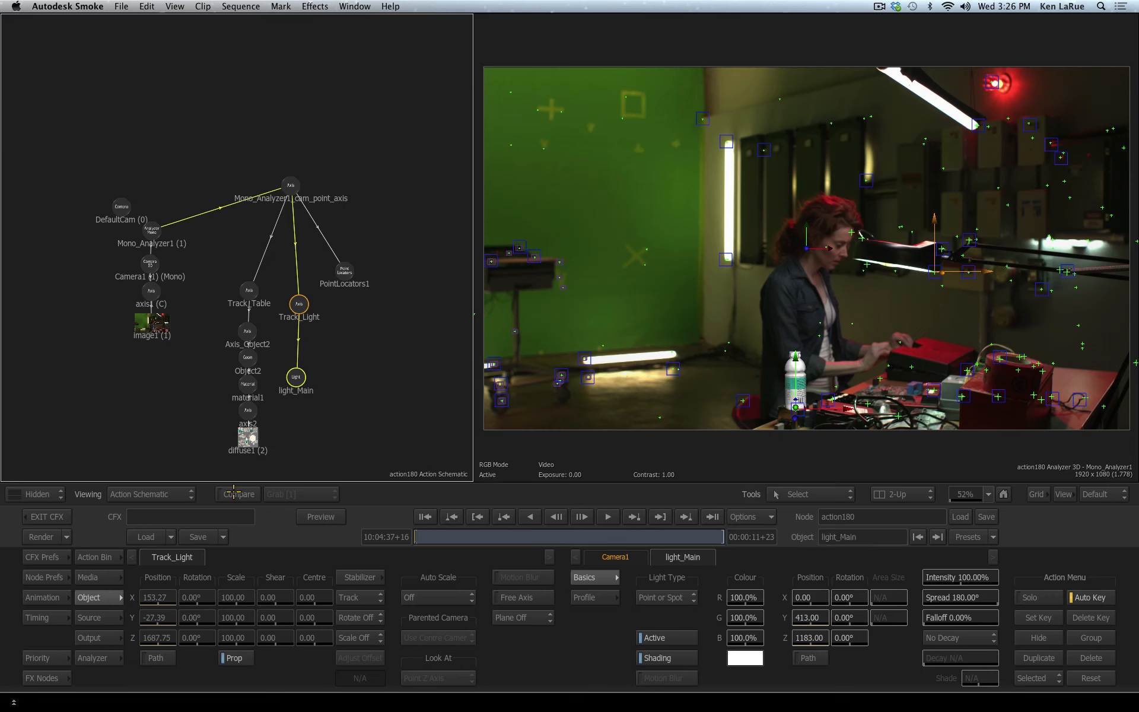
Step: Add a second Light node to the schematic and parent it to Track_Light
left_click(82, 561)
left_click_drag(838, 595, 354, 370)
left_click_drag(301, 303, 340, 378)
Step: Rename the second light to light_Lamp
left_click(869, 539)
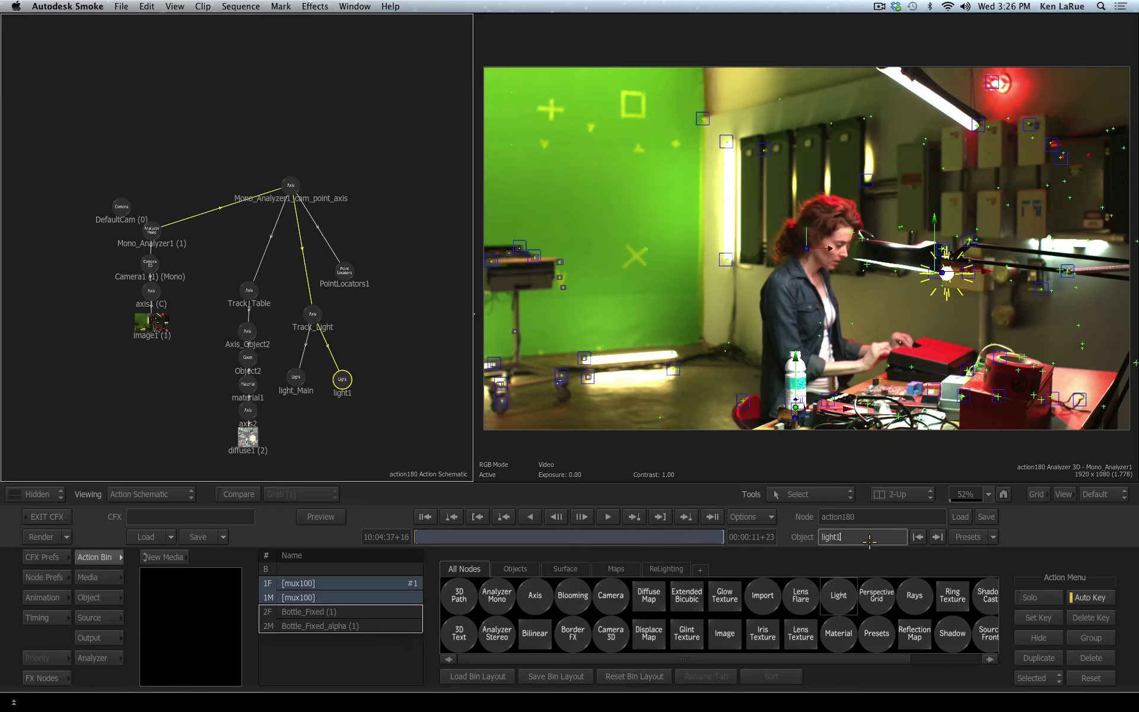
key("BackSpace")
type("_Lamp")
key("Return")
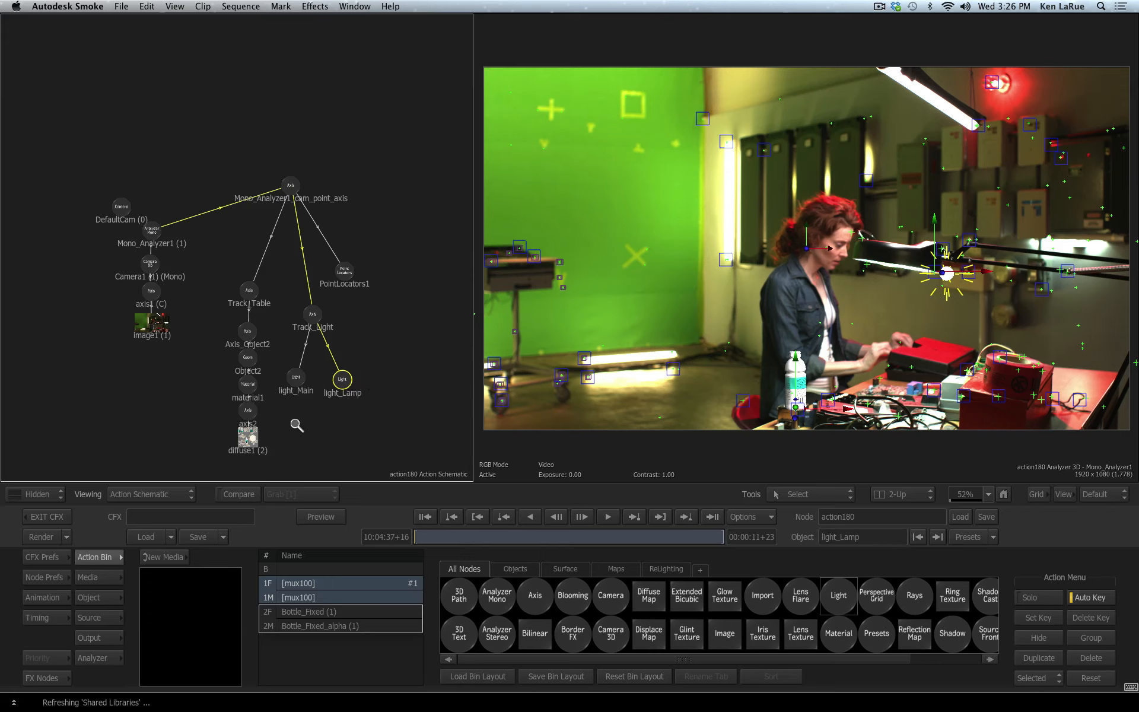
Step: Light Link both light_Lamp and light_Main to the bottle's Object2 geometry so they light only the bottle
left_click_drag(297, 426, 424, 261)
left_click_drag(372, 393, 241, 47)
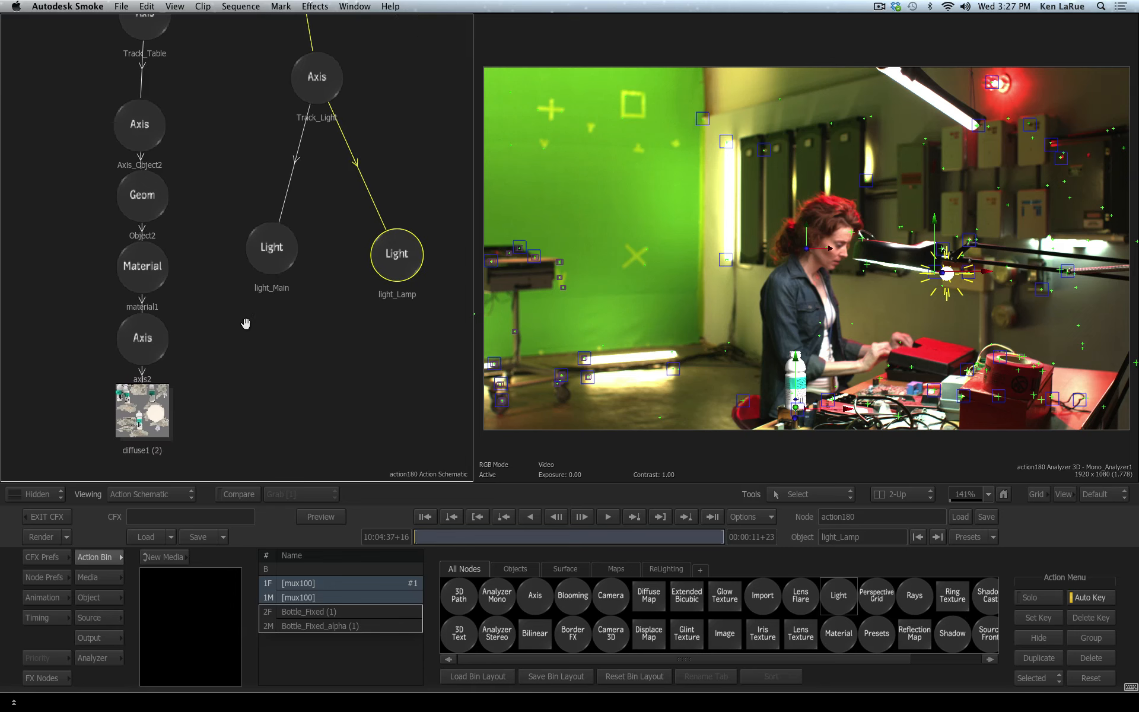
left_click(847, 500)
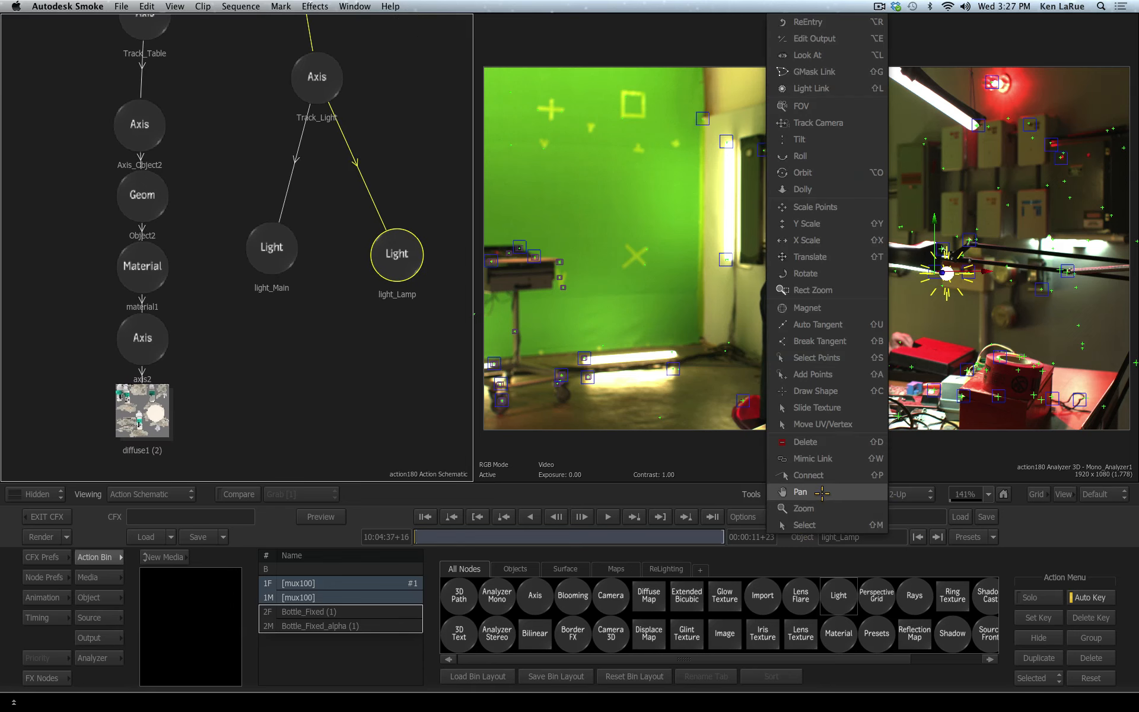
left_click(825, 98)
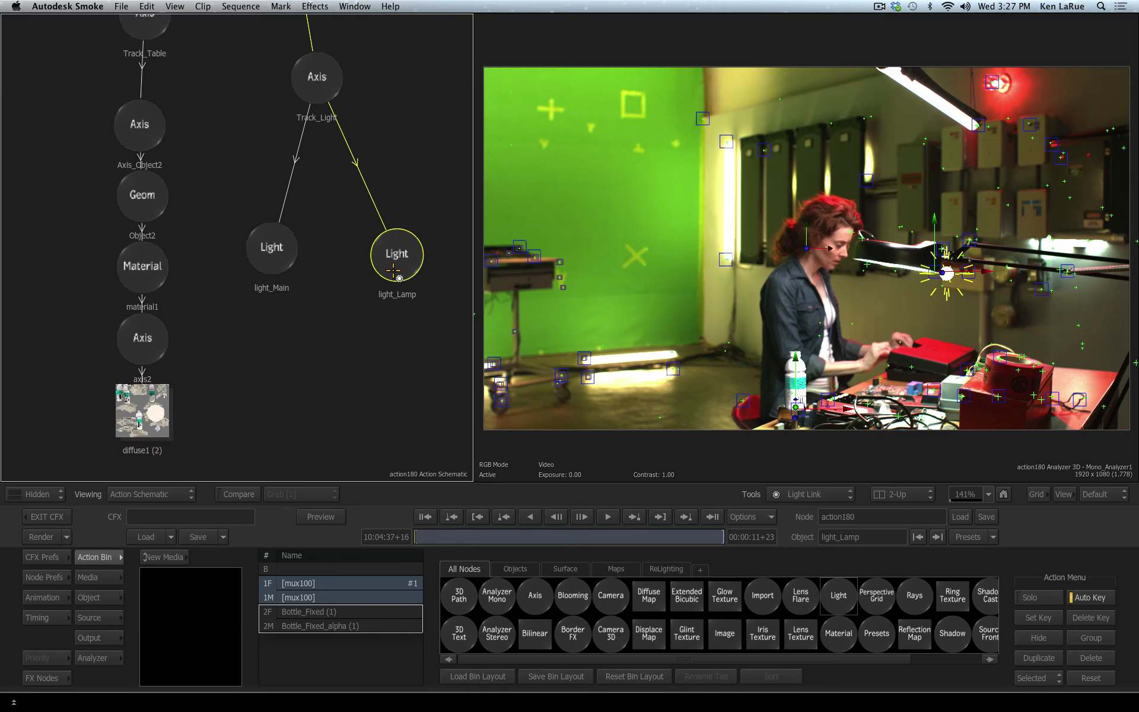
left_click_drag(305, 369, 144, 198)
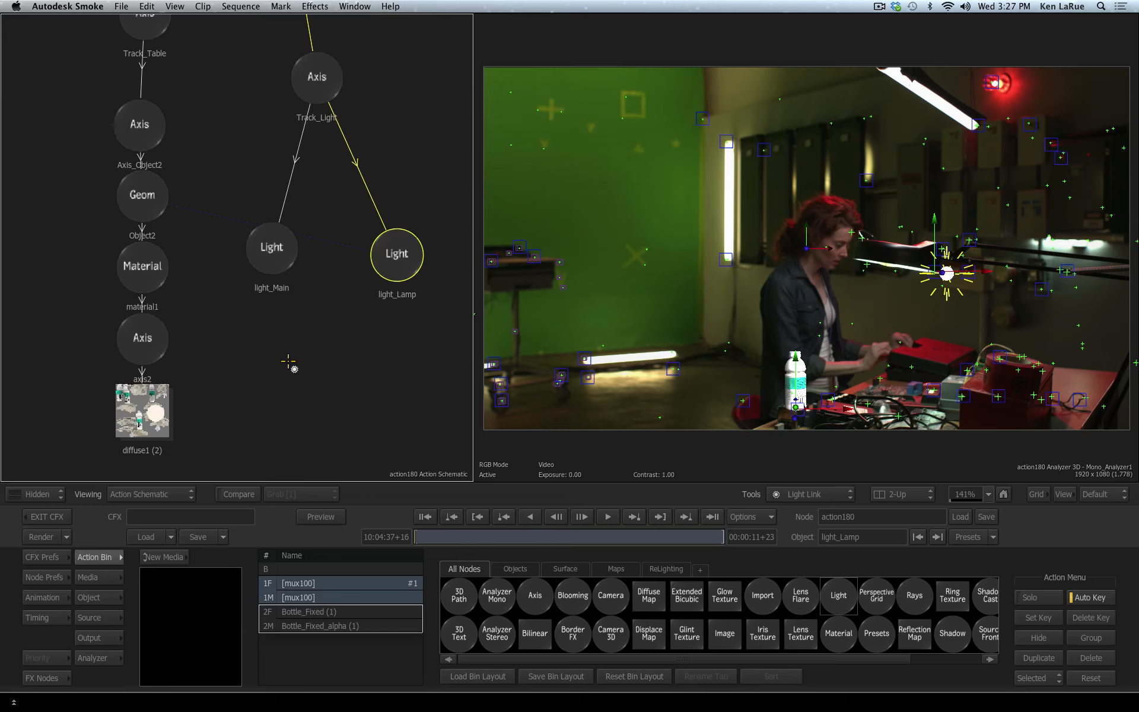
left_click_drag(273, 245, 146, 193)
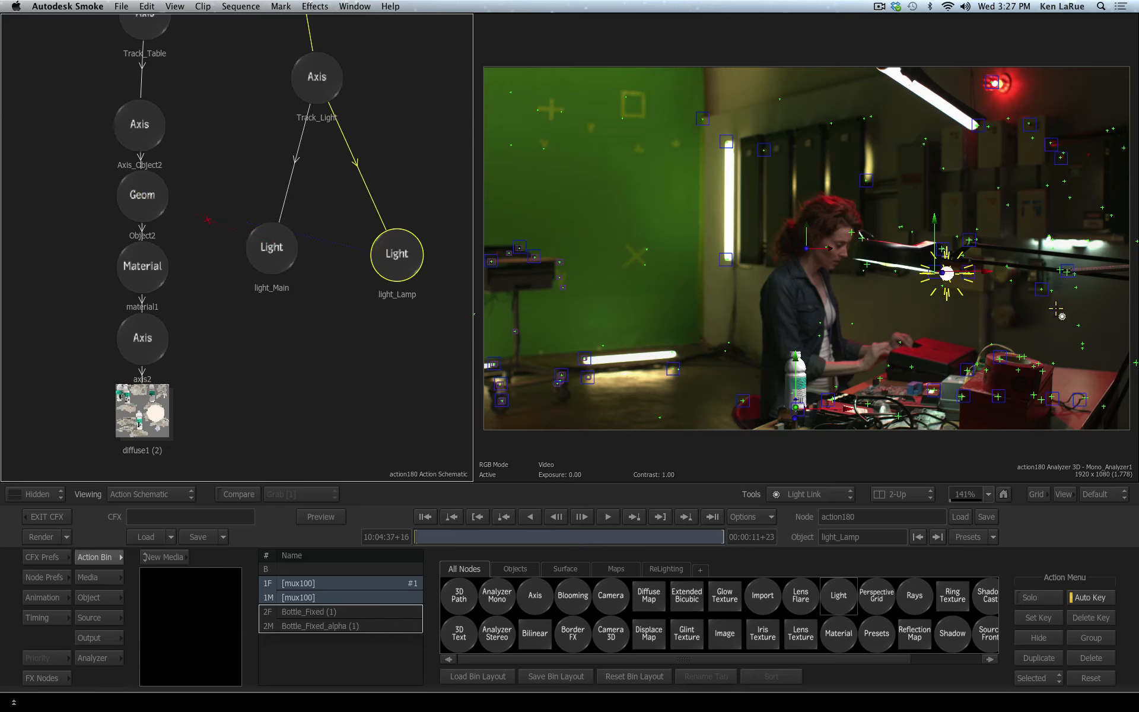
left_click(840, 496)
left_click(838, 702)
Step: Set light_Lamp's intensity to 66% and its position to X -19.00 and Y -6.00, checking the result across the shot
double_click(399, 269)
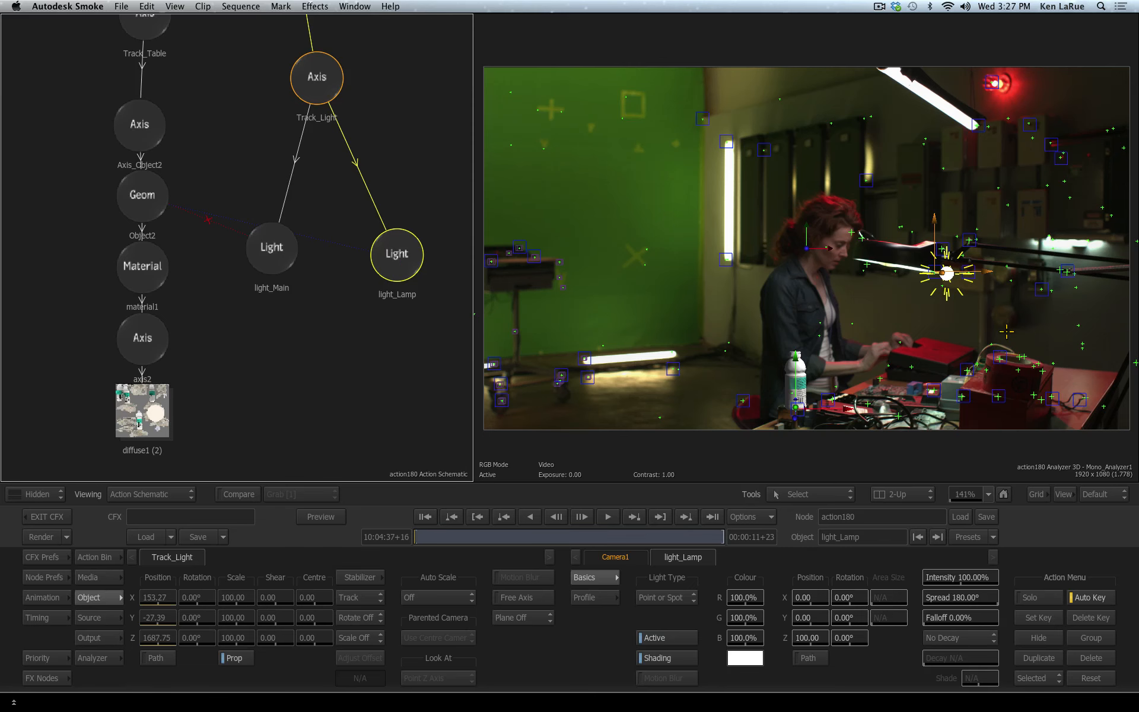
left_click_drag(957, 579, 942, 585)
left_click_drag(812, 597, 830, 630)
left_click_drag(960, 581, 949, 581)
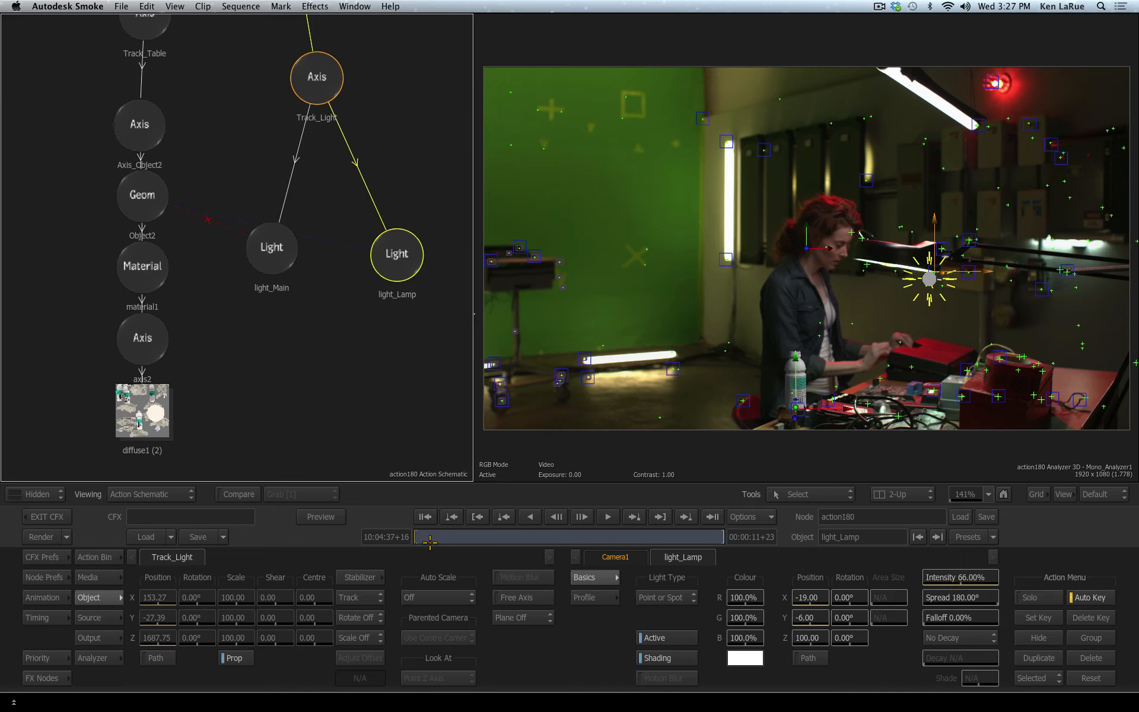
left_click_drag(454, 534, 416, 536)
left_click_drag(487, 534, 369, 543)
Step: Add a 3D Text node to the schematic and parent its axis to PointLocators1
left_click_drag(351, 337, 153, 468)
left_click_drag(192, 94, 426, 242)
left_click_drag(210, 88, 392, 273)
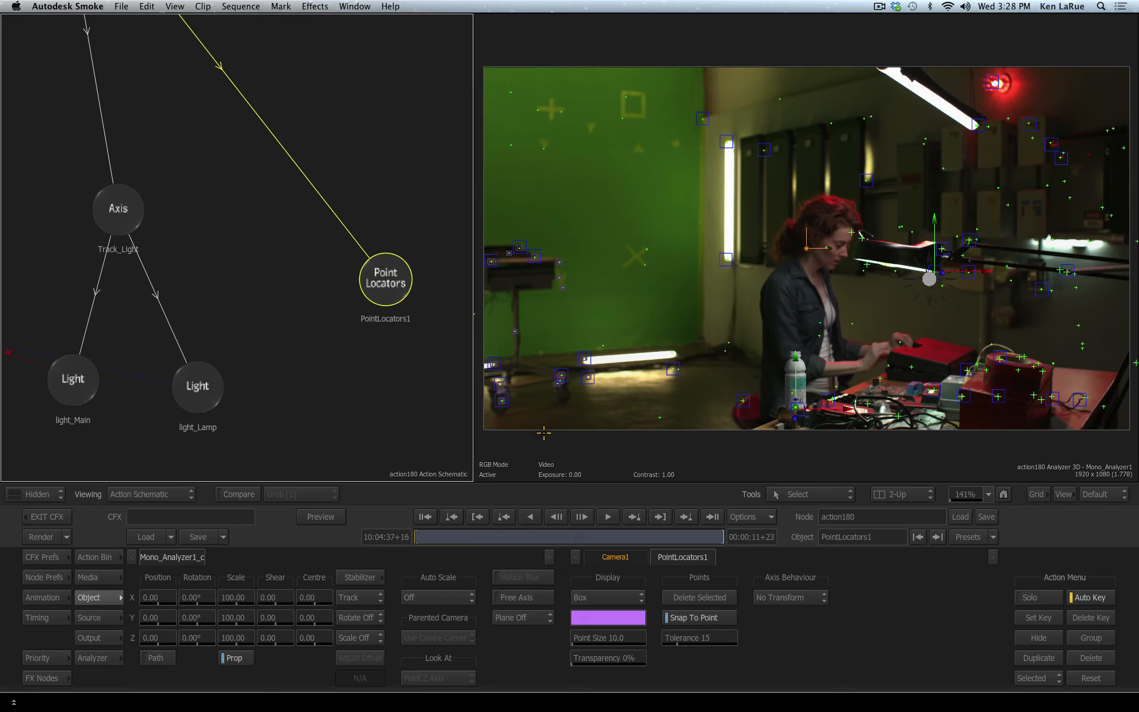
left_click_drag(386, 278, 404, 121)
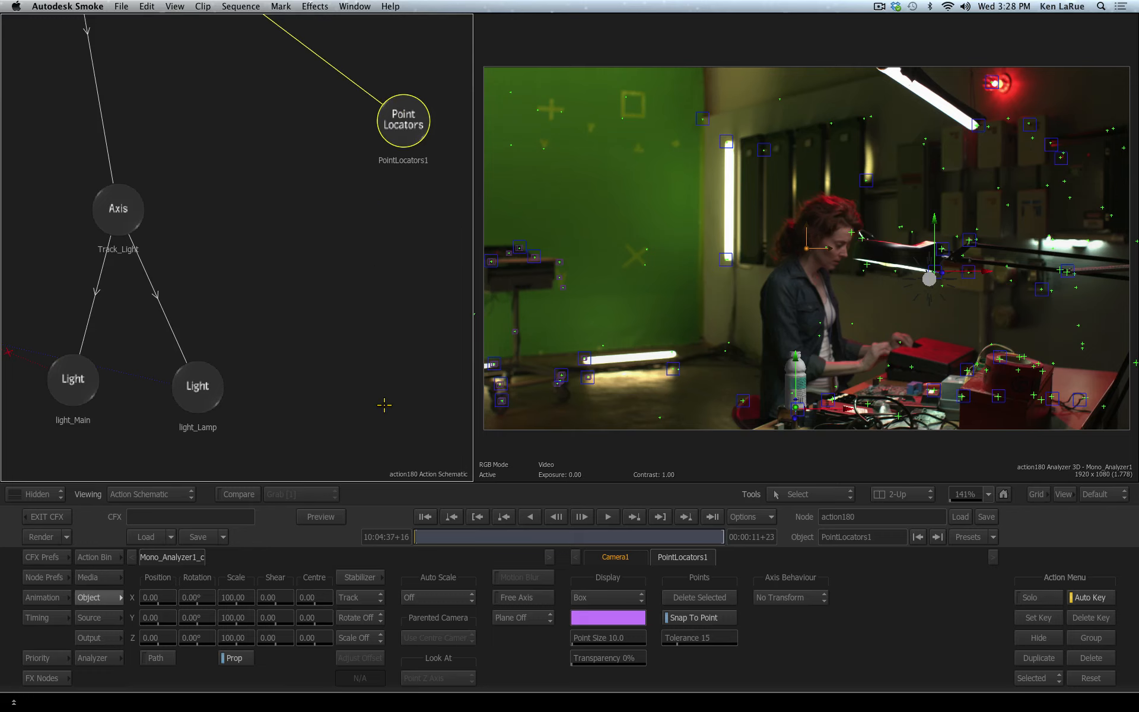
left_click(114, 558)
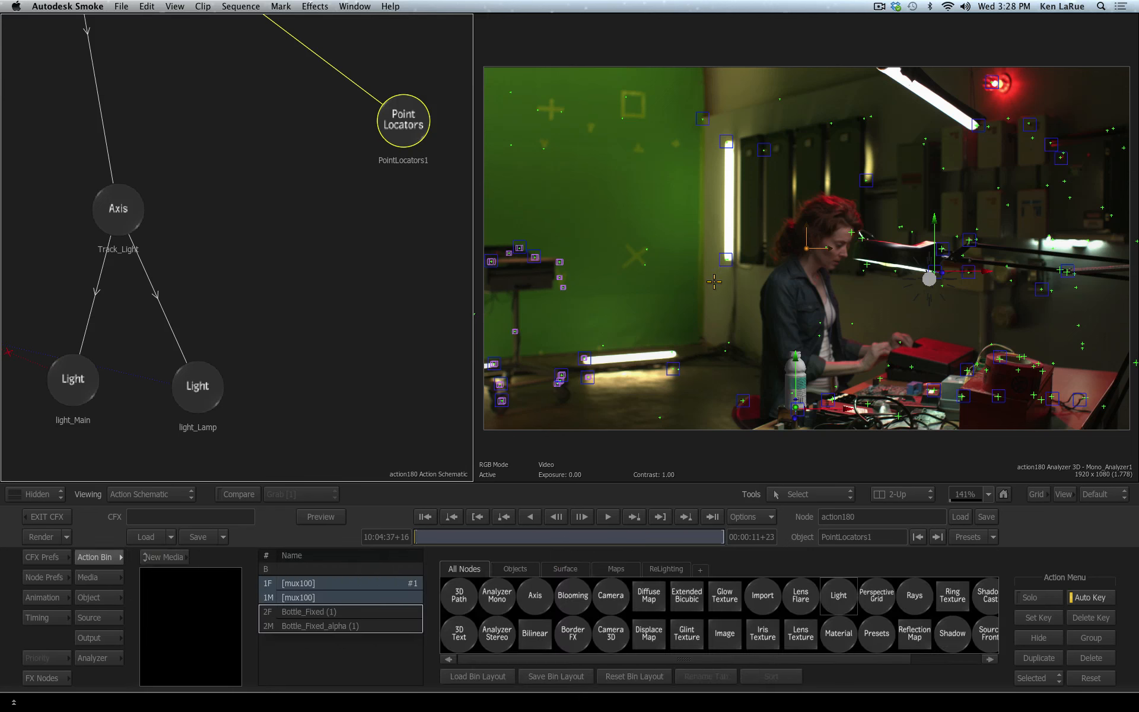
left_click_drag(459, 633, 370, 263)
left_click_drag(406, 141, 373, 273)
left_click(371, 262)
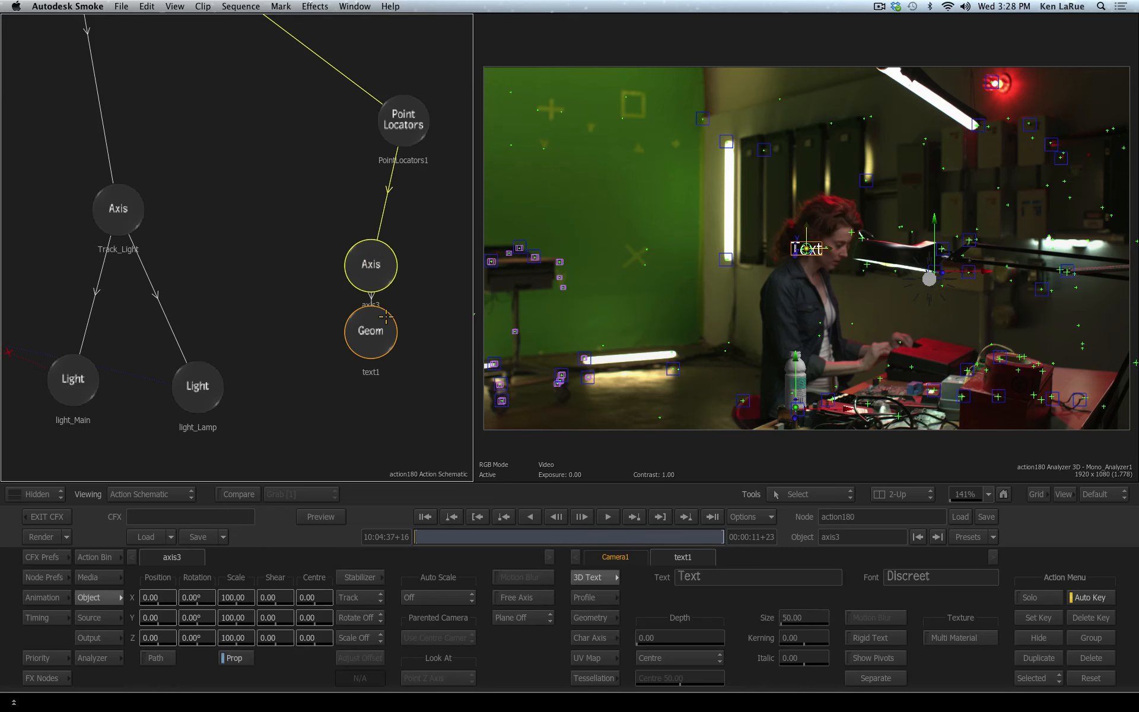
Step: Replace the 3D text's content with SMOKE 2015
left_click(729, 580)
key("BackSpace")
key("BackSpace")
key("BackSpace")
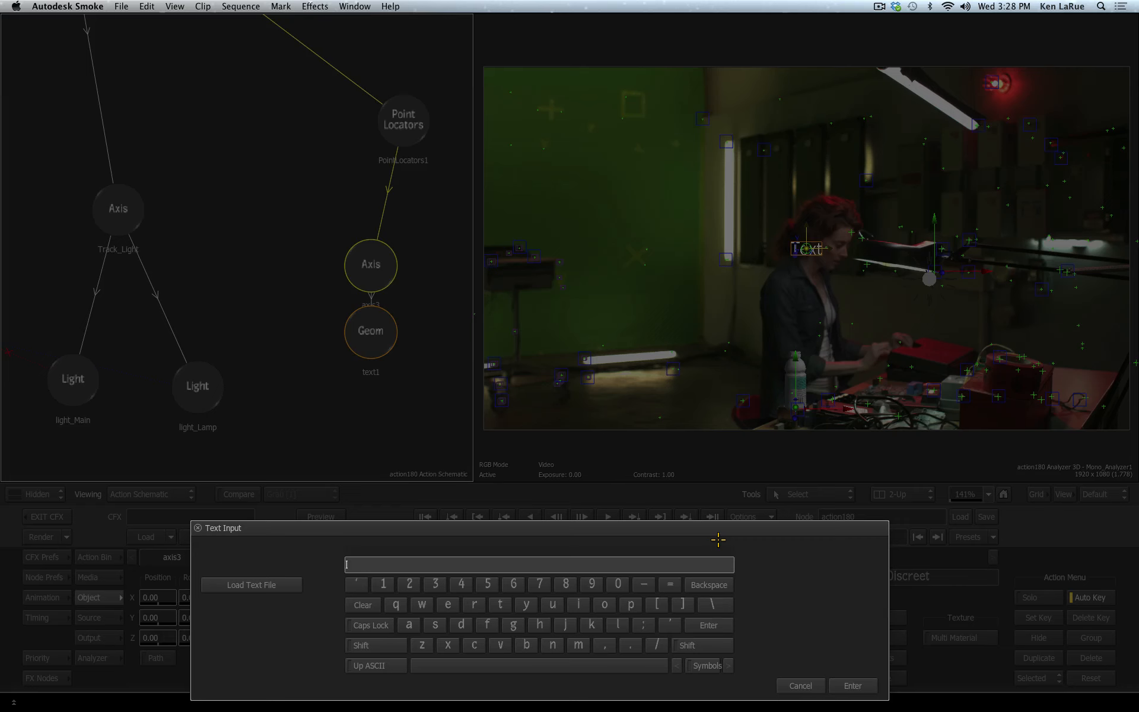
type("SMOKE 2015")
key("Return")
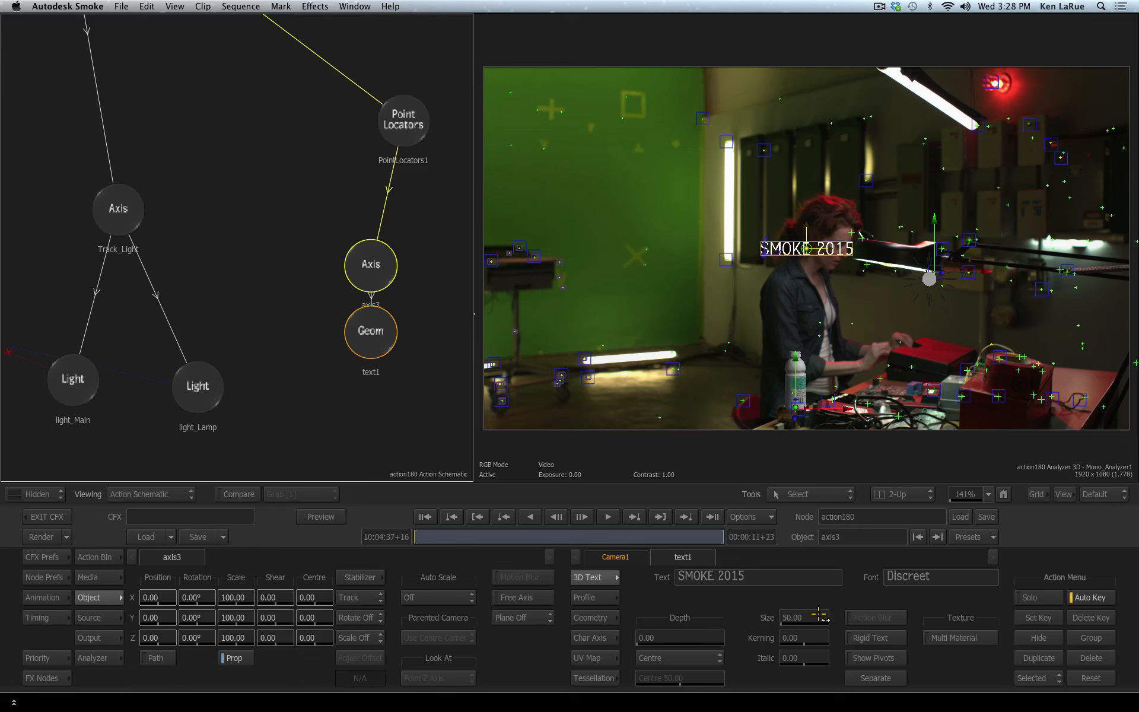
Step: Set the 3D text's size to 166.00 and its font to Discreet-Bold
left_click_drag(819, 615, 892, 609)
left_click(906, 576)
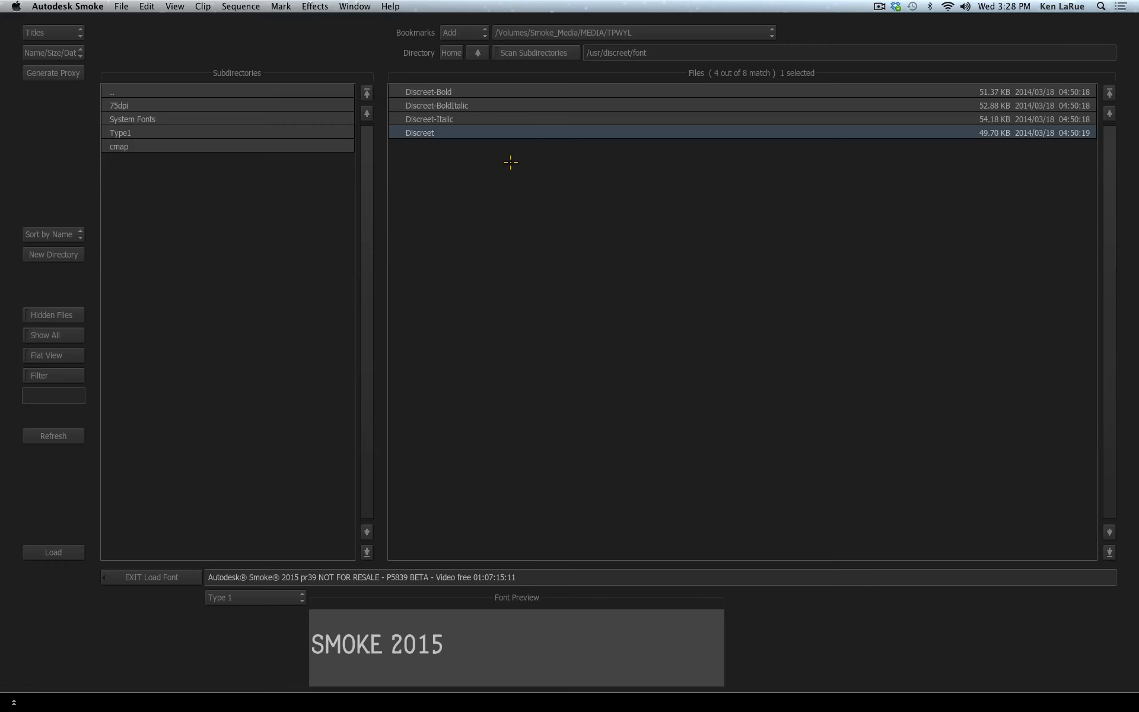
left_click(453, 92)
left_click(59, 551)
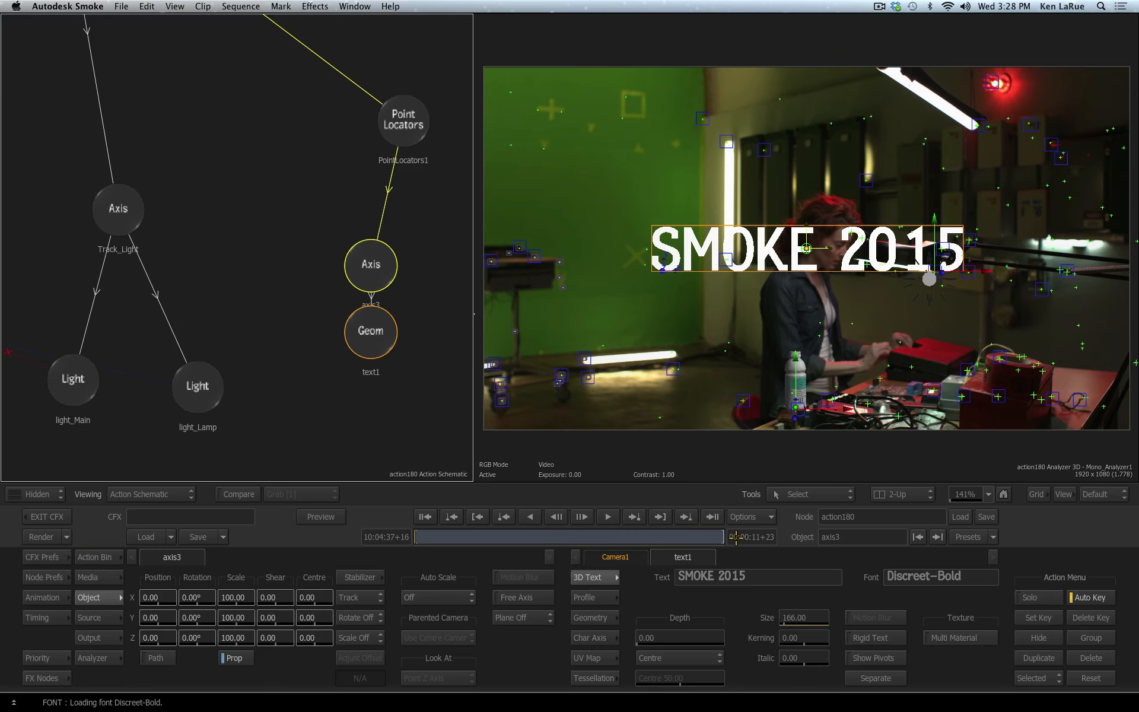
Step: Set the text's depth to 92.00 and shape its bevel profile with raised, rounded points near the front and back edges
left_click_drag(676, 638, 716, 632)
left_click_drag(724, 301, 806, 231)
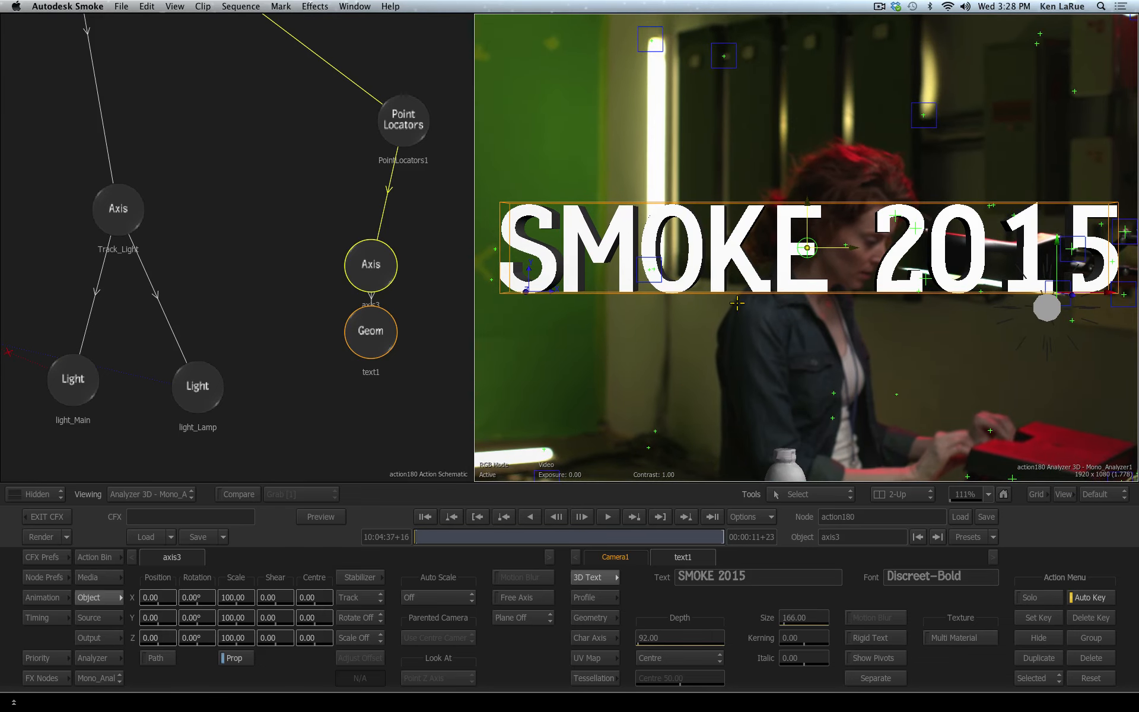
left_click(593, 596)
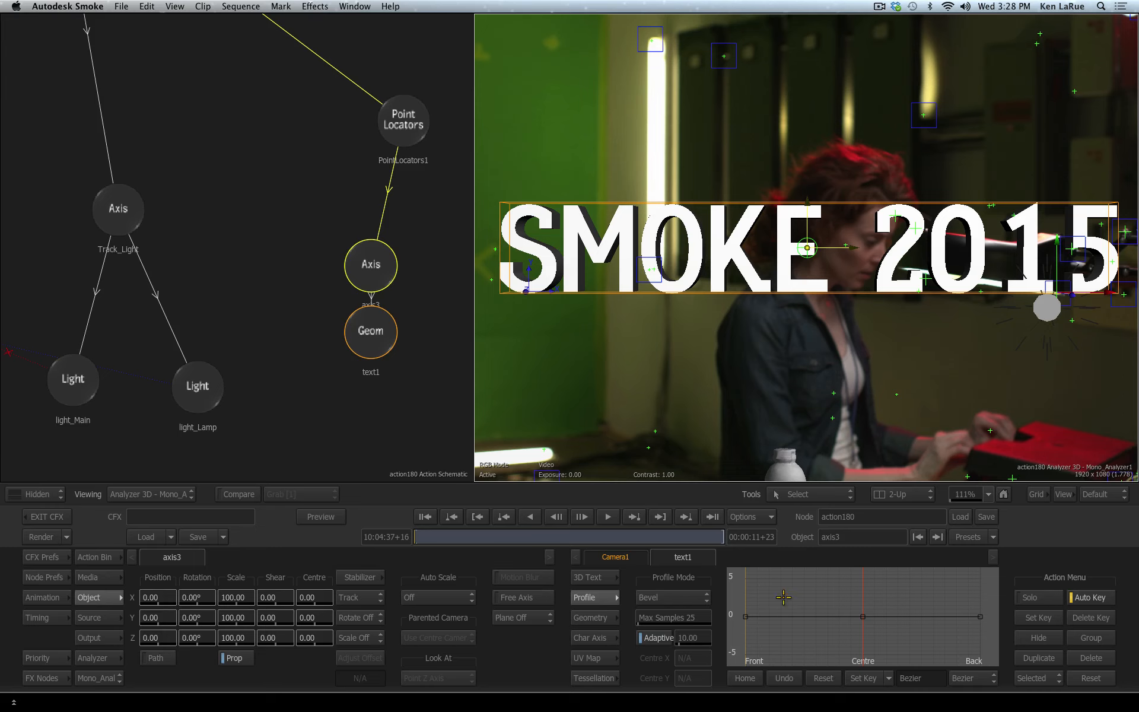
left_click_drag(863, 617, 757, 605)
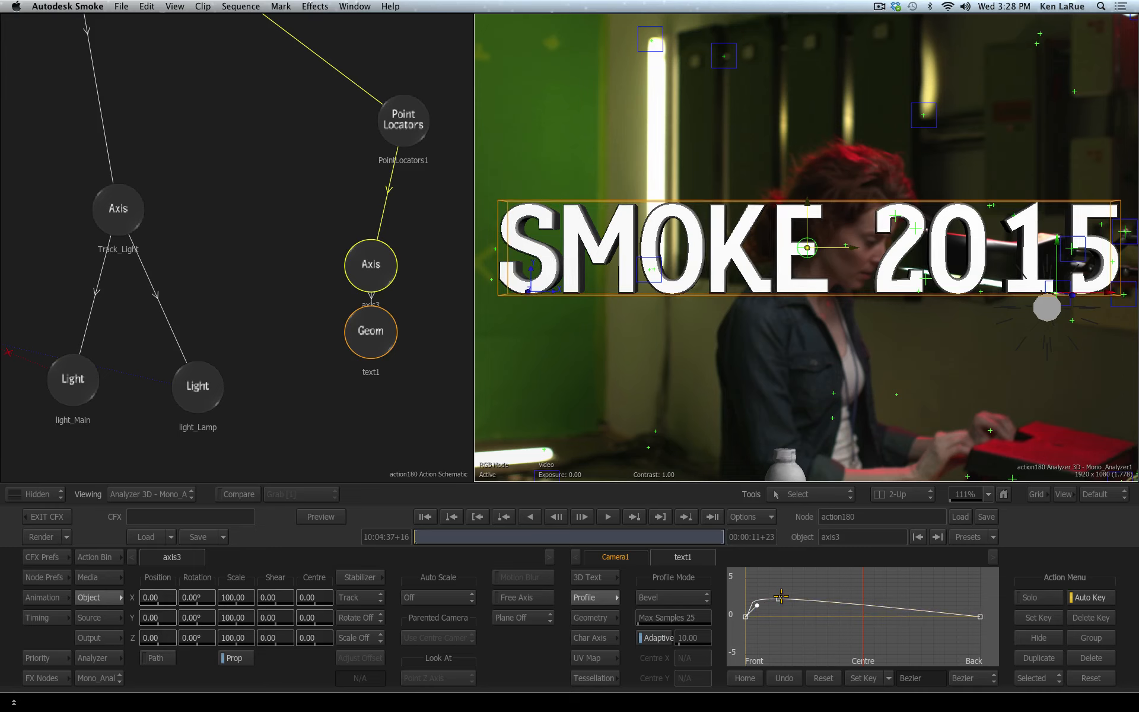
left_click(781, 596)
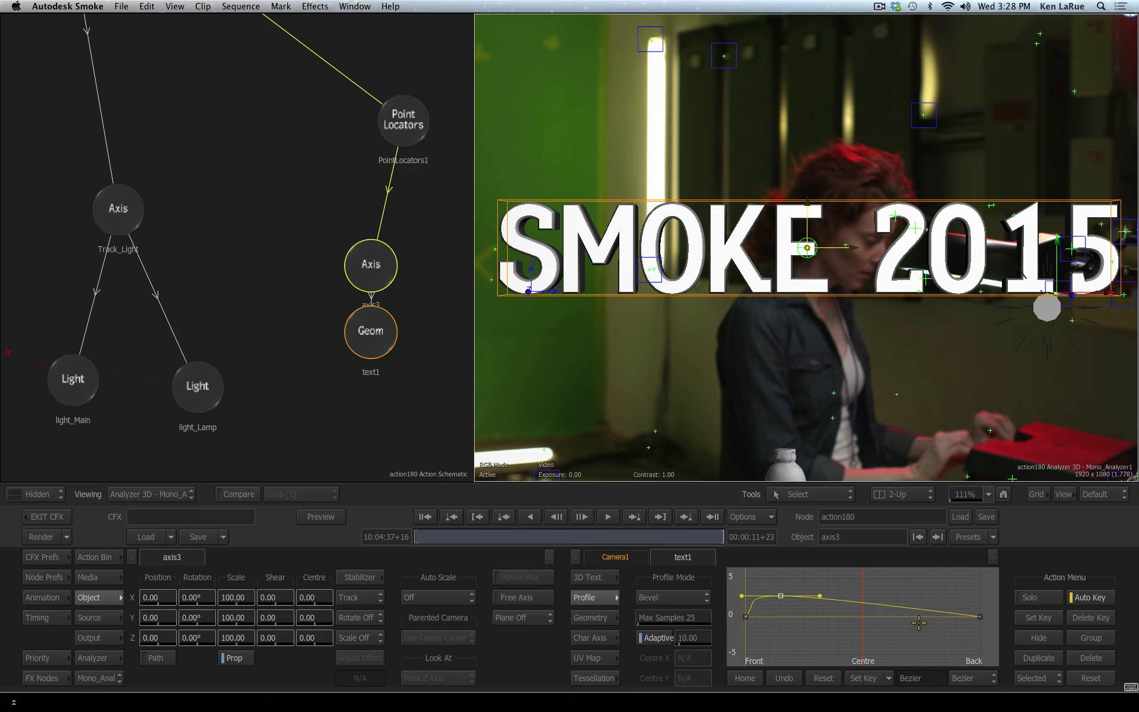
left_click(942, 612)
left_click_drag(942, 612, 971, 599)
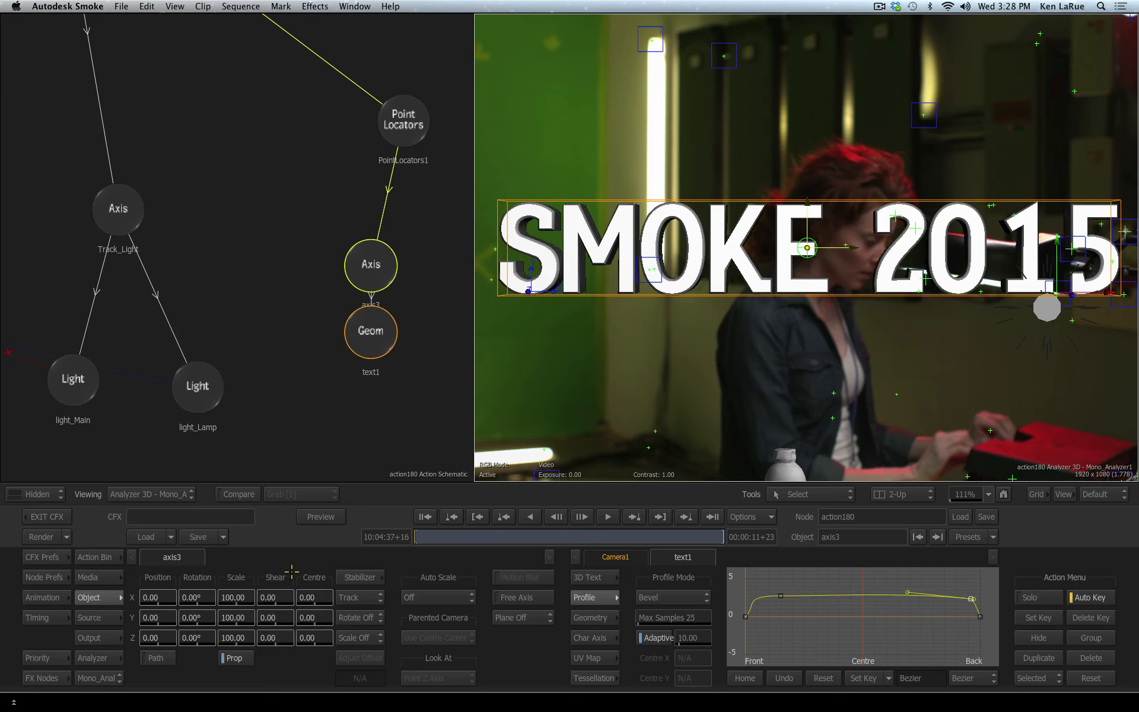
Step: Apply a Reflection Map to the 3D text using the Bottle_Fixed media
left_click_drag(358, 403, 181, 339)
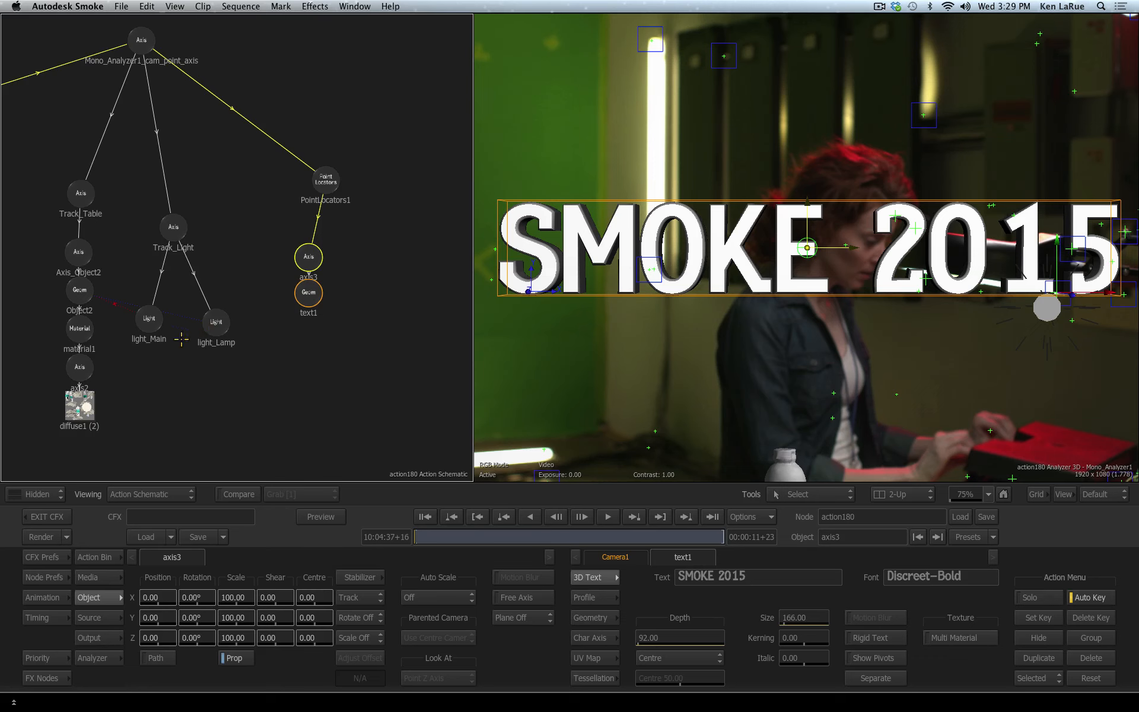
left_click(88, 578)
left_click(390, 618)
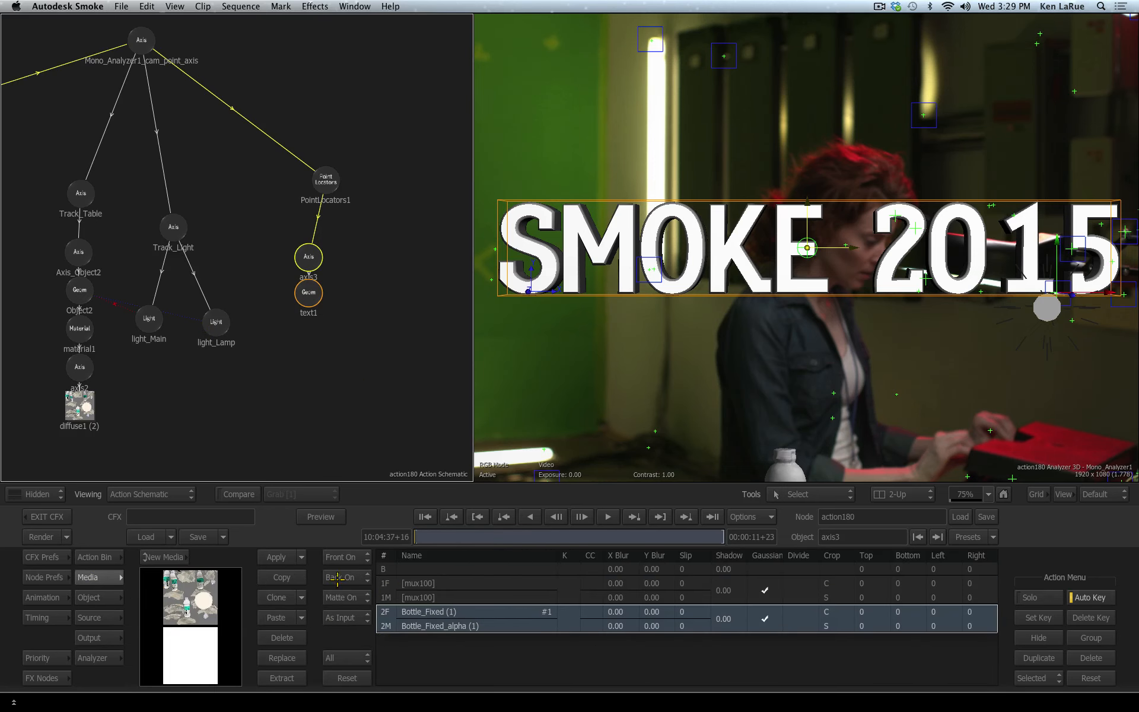
left_click(107, 556)
left_click(616, 571)
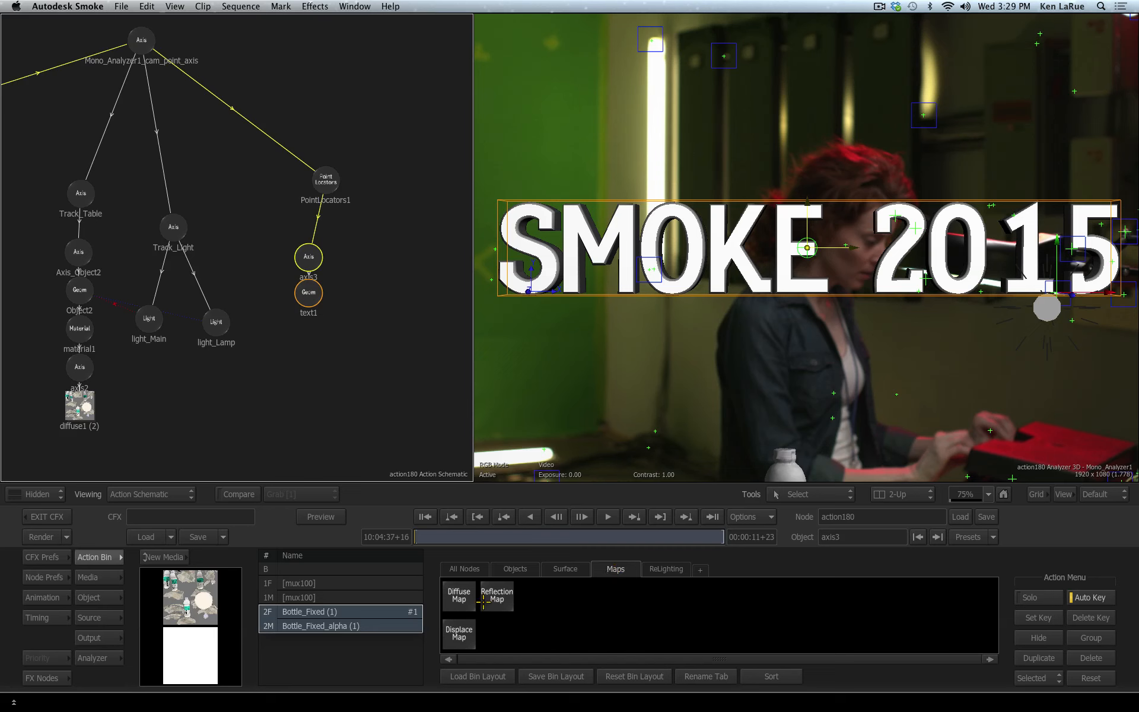
left_click_drag(484, 599, 299, 412)
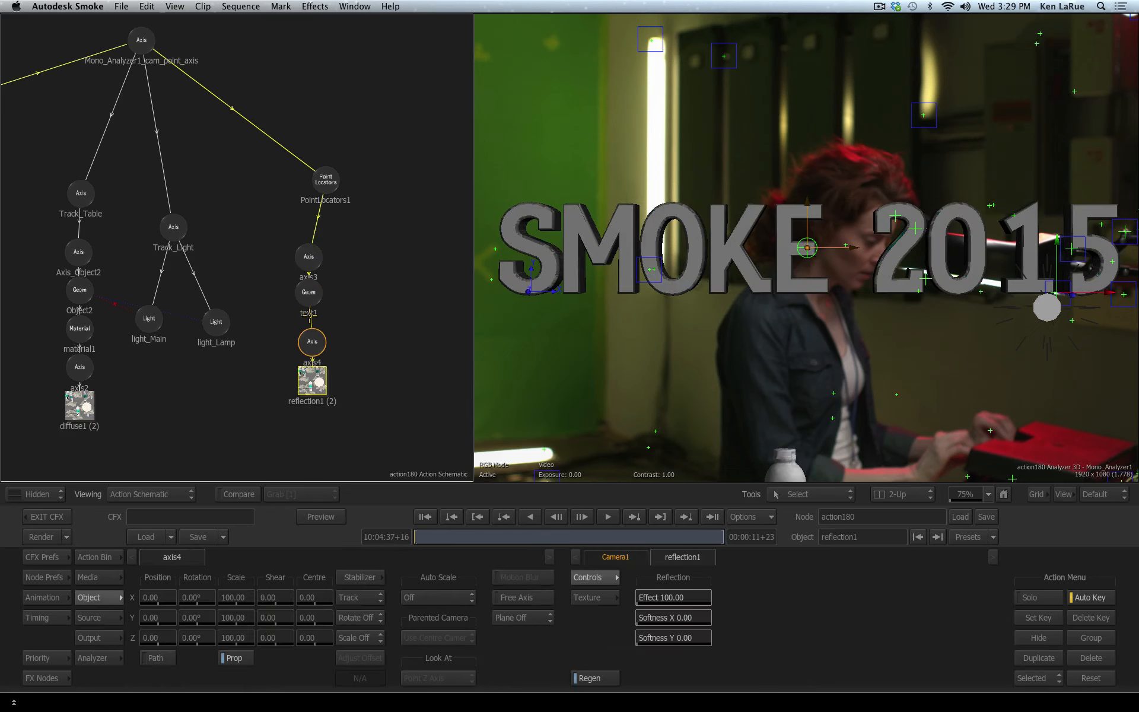
Step: Set the reflection map's texture repeat mode to Mirror Repeat
double_click(314, 342)
left_click(606, 595)
left_click(683, 596)
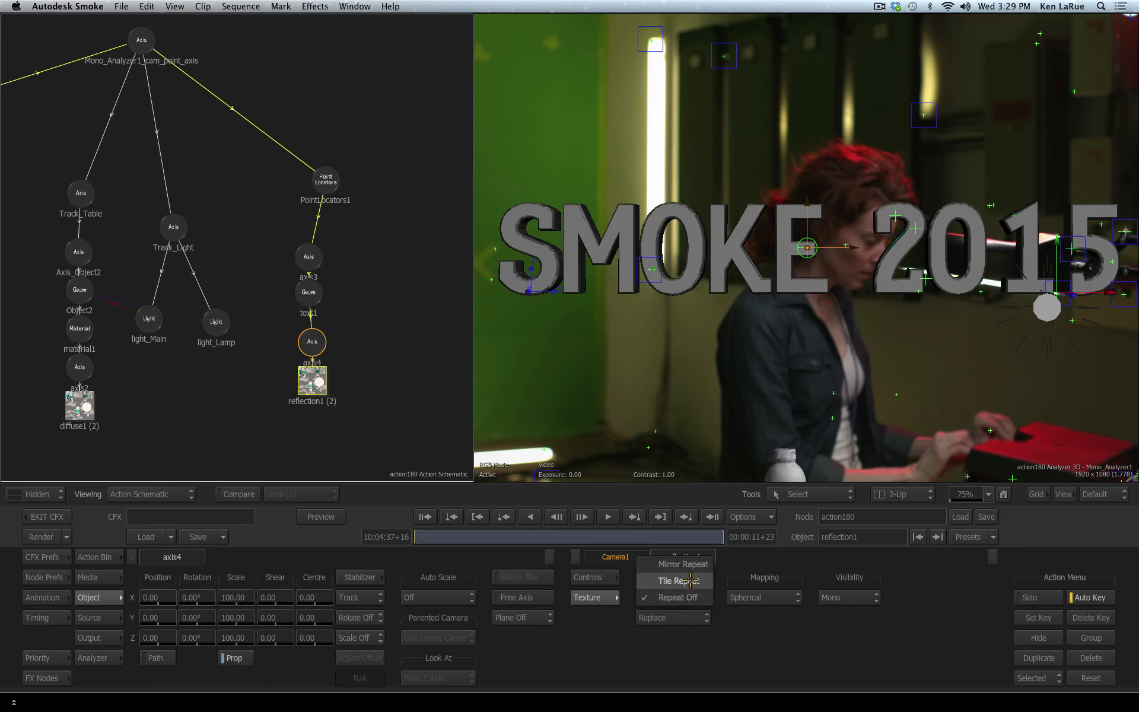
left_click(681, 564)
left_click(608, 579)
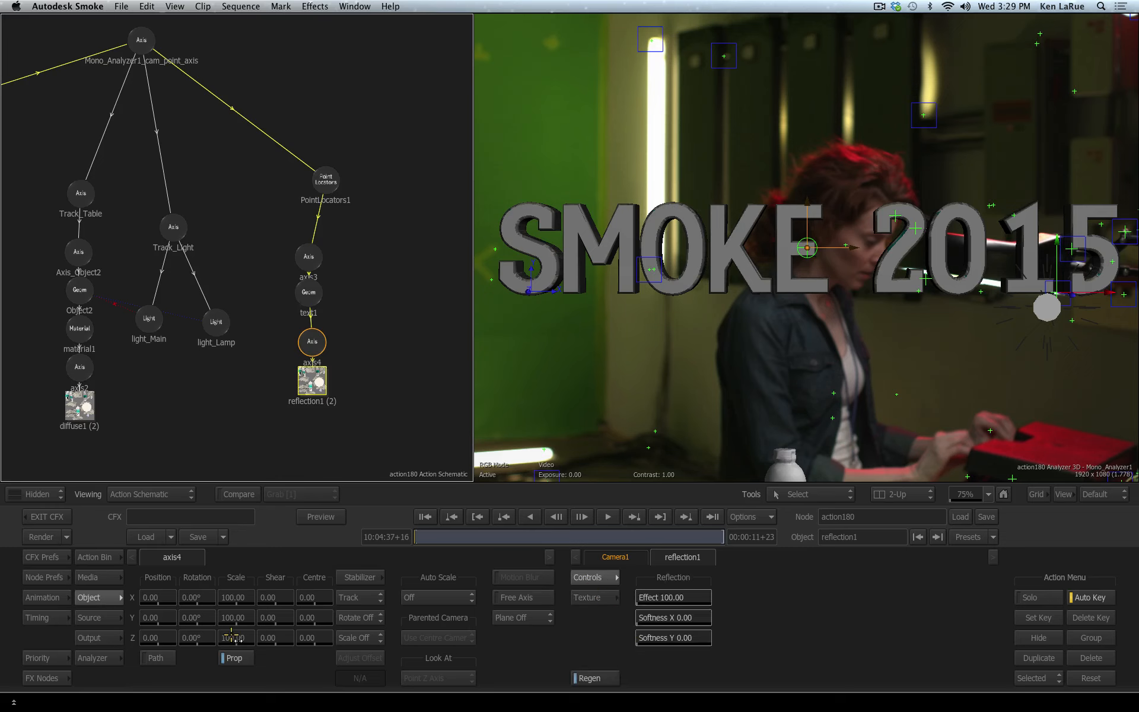
Step: Scale the reflection map's axis proportionally to -1.00 and increase the reflection's X and Y softness
left_click_drag(236, 637, 179, 641)
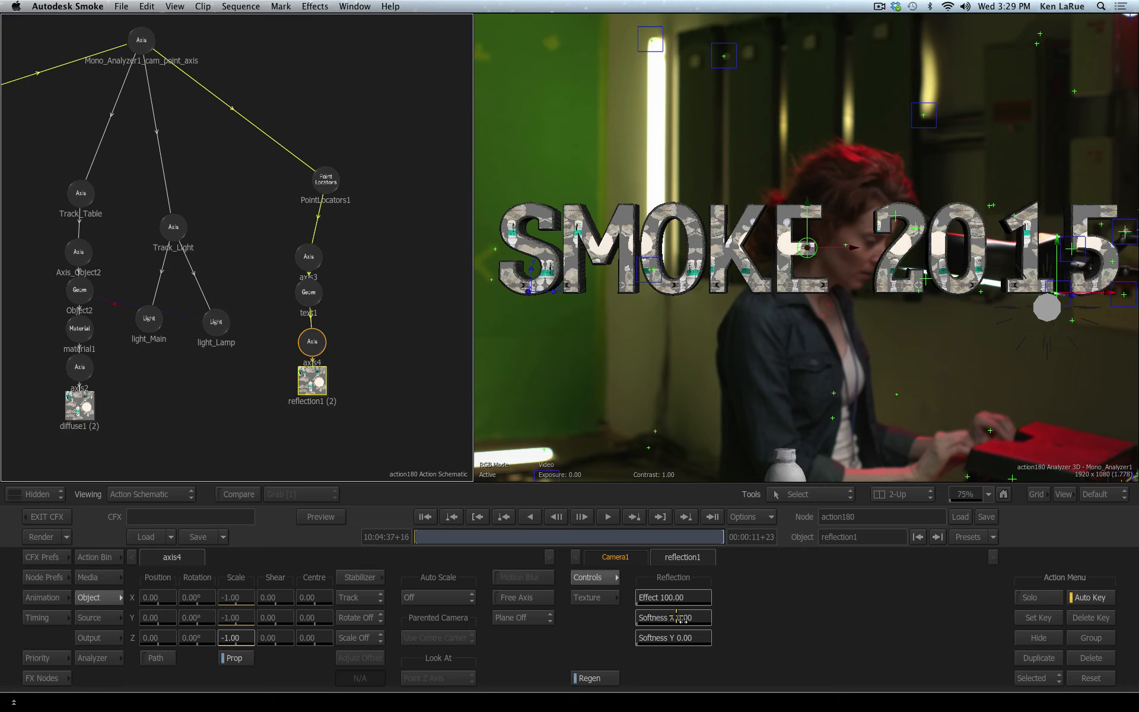
left_click_drag(688, 618, 698, 637)
mouse_move(690, 618)
left_mouse_down()
mouse_move(702, 636)
mouse_move(704, 617)
left_mouse_up()
left_click_drag(700, 636, 704, 635)
Step: Try rotating the text about Y and snapping it to a locator point near the background cart, and undo the move
left_click(303, 293)
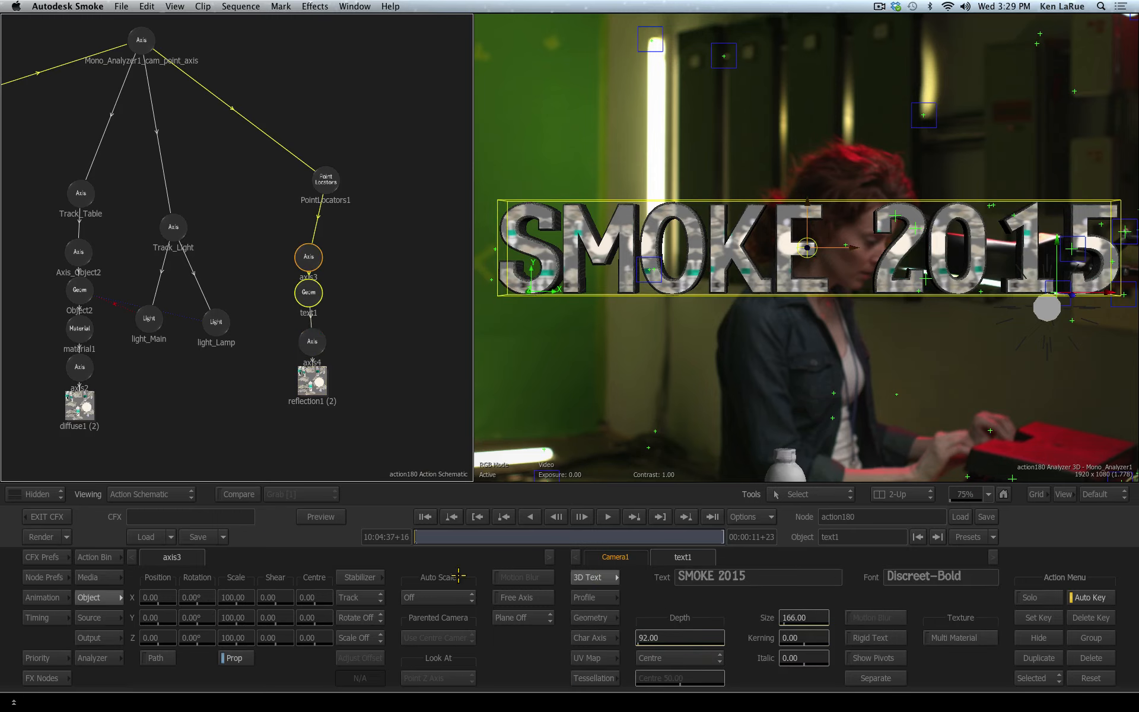
mouse_move(215, 617)
left_mouse_down()
mouse_move(236, 617)
mouse_move(216, 618)
left_mouse_up()
left_click_drag(326, 177, 312, 185)
left_click_drag(827, 319, 660, 397)
left_click(307, 289)
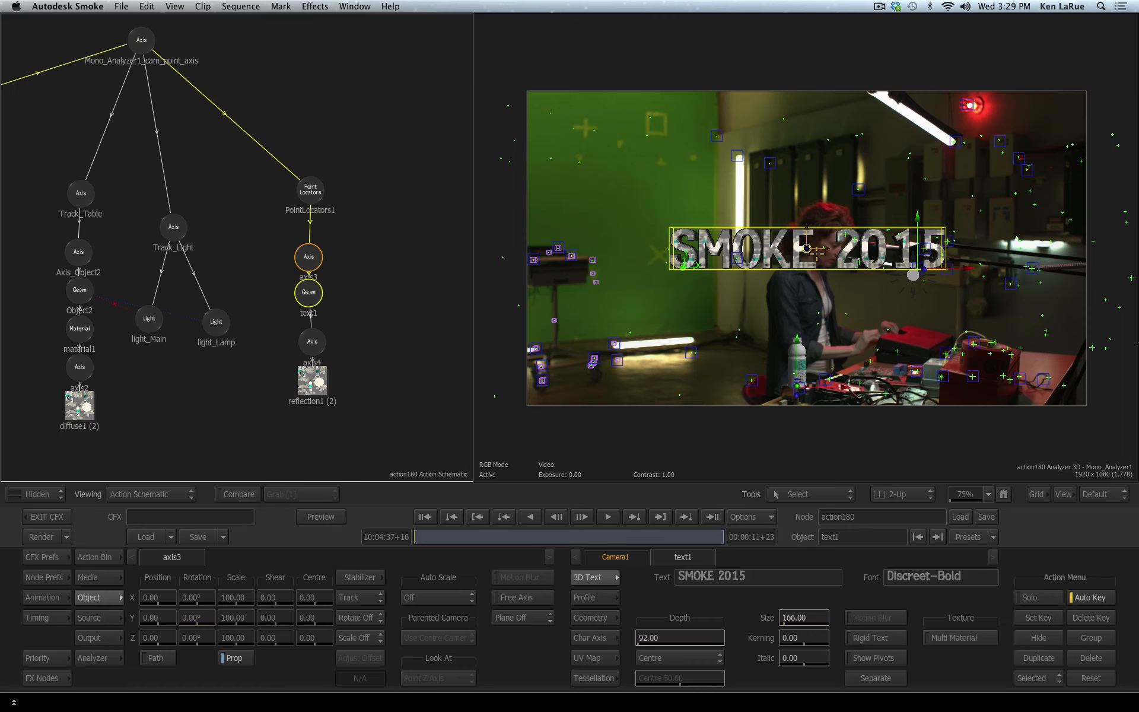
left_click_drag(834, 241, 603, 304)
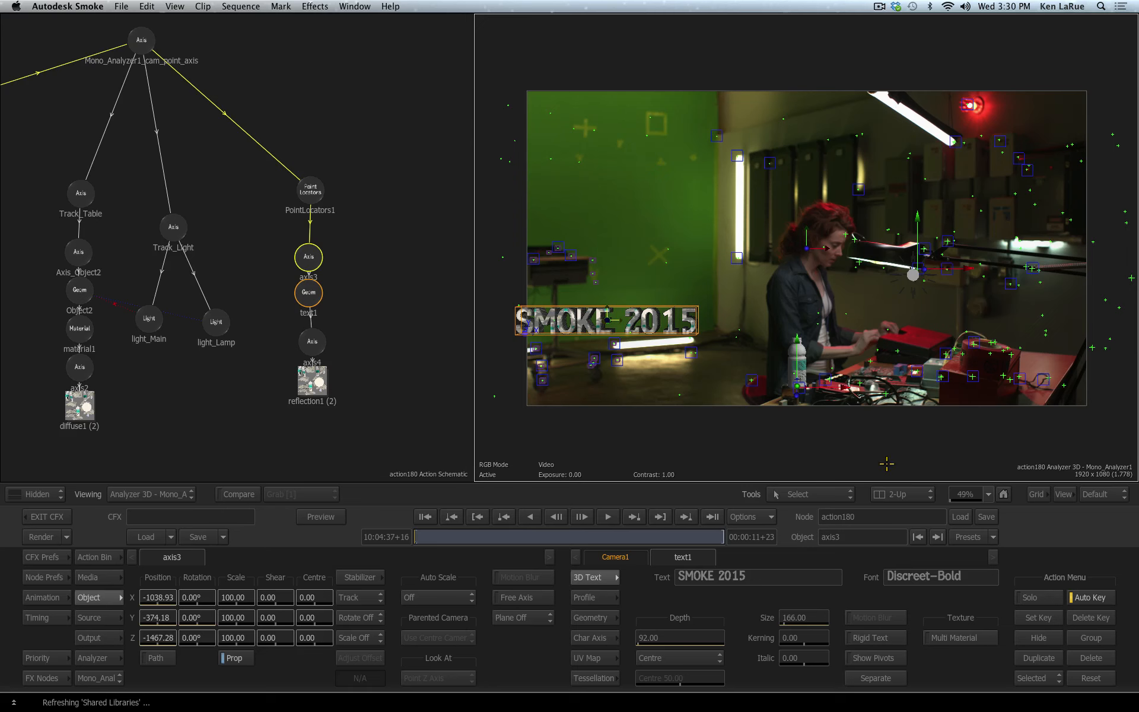
key("super+z")
Step: Set the Axis Behaviour of PointLocators1 to Centroid Transform so the text moves to the selected points' centre
left_click(308, 191)
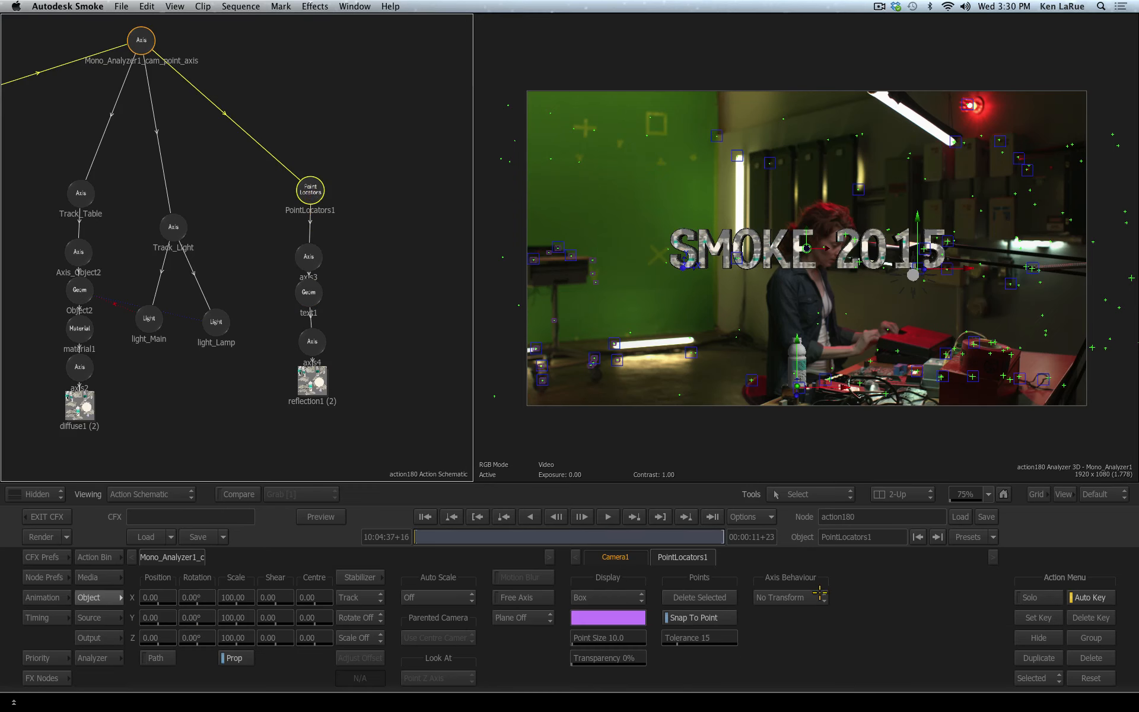
left_click(813, 597)
left_click(789, 492)
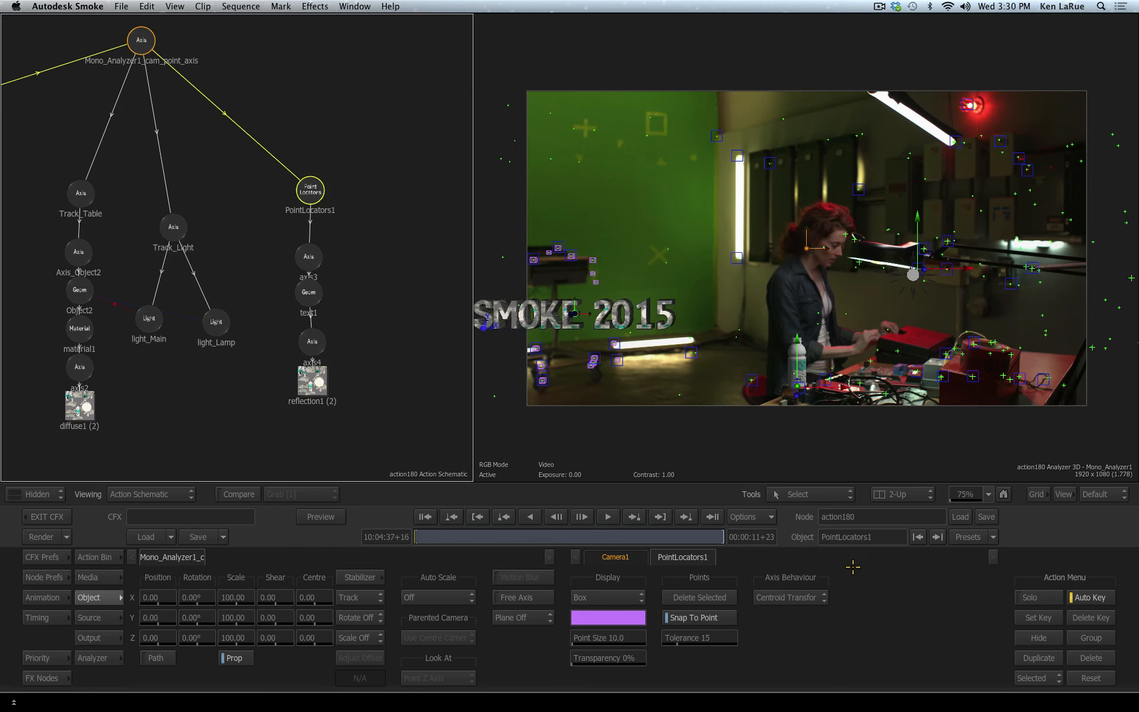
Step: Scrub through the shot to check how the SMOKE 2015 text and the bottle follow the camera track
left_click(504, 517)
left_click(505, 518)
left_click(173, 227)
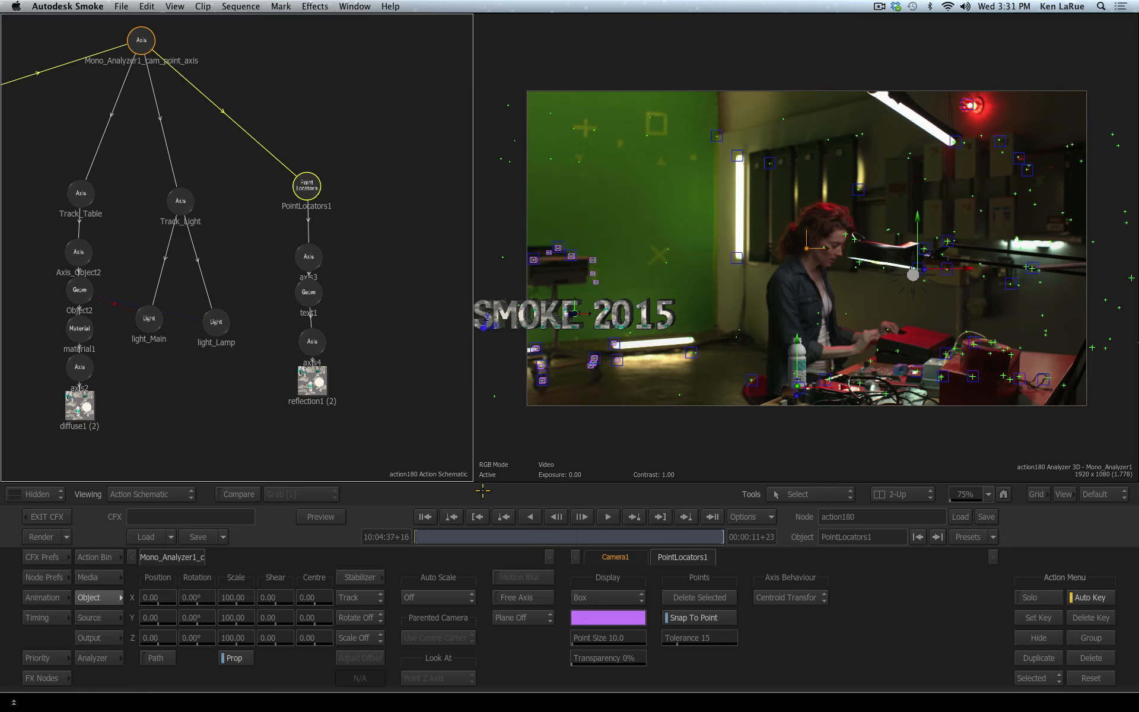
mouse_move(429, 539)
left_mouse_down()
mouse_move(655, 525)
mouse_move(416, 527)
left_mouse_up()
left_click_drag(441, 540, 415, 538)
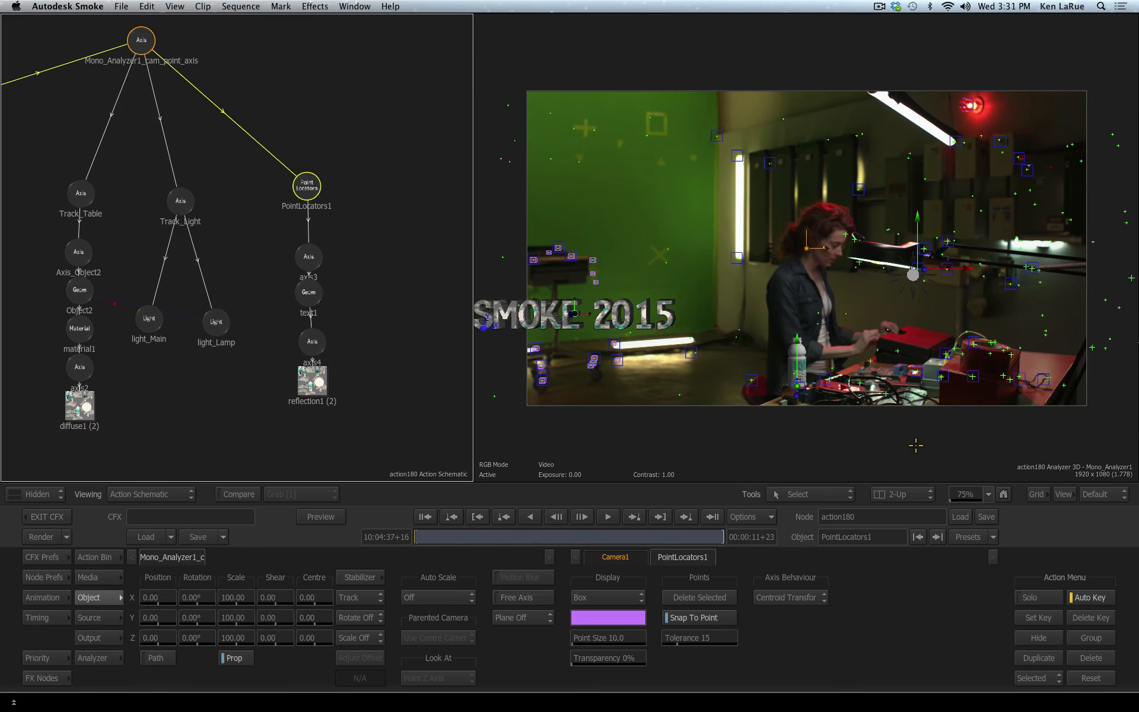